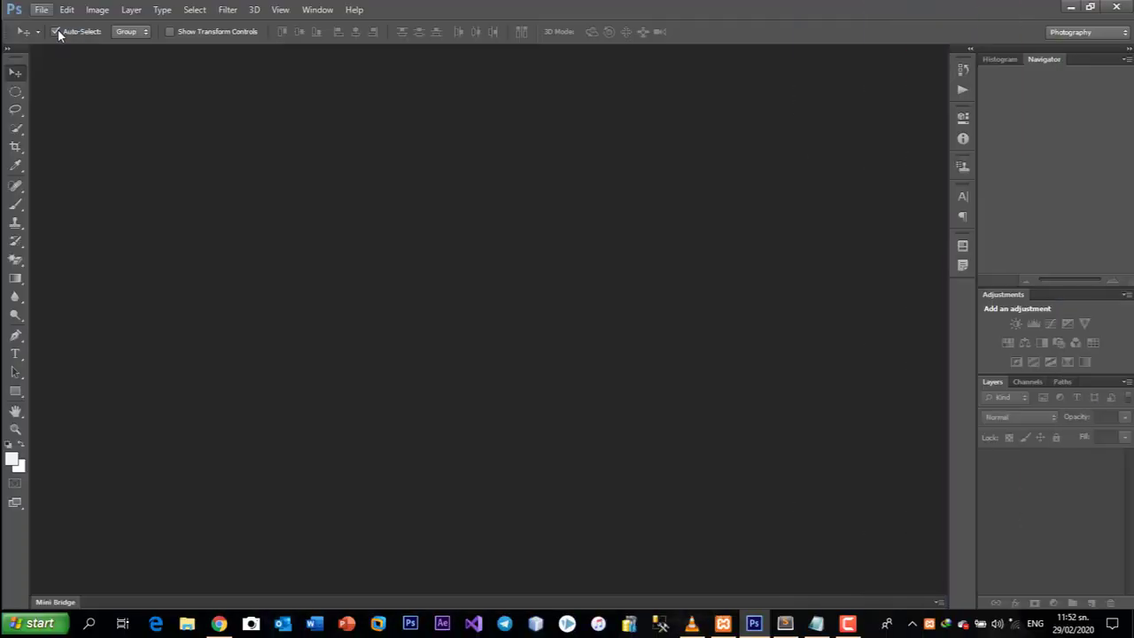
Start a new document with pixel units, 981 pixels wide and 363 pixels high, at 300 pixels/inch.
{"action": "key", "text": "alt+f"}
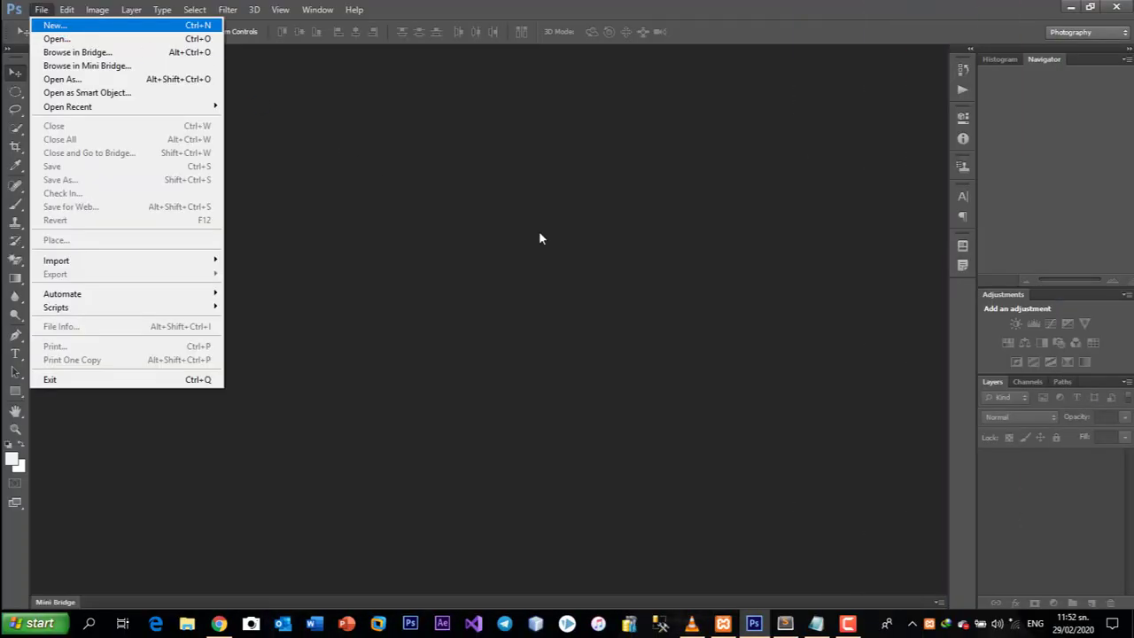
{"action": "key", "text": "Return"}
{"action": "key", "text": "ctrl+n"}
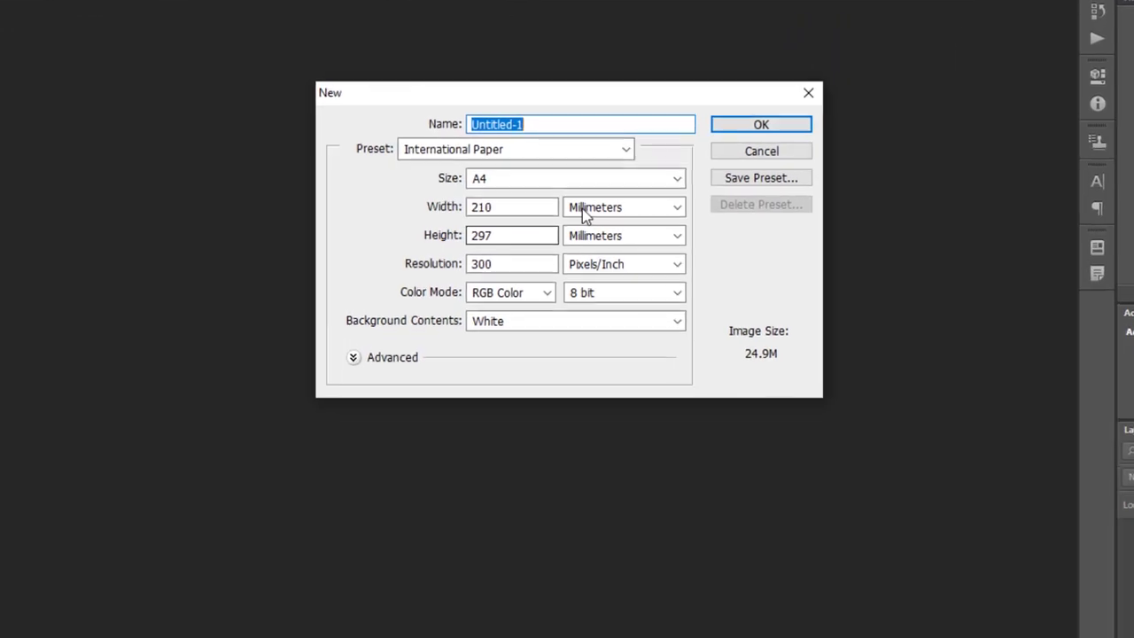
{"action": "left_click", "coordinate": [587, 209]}
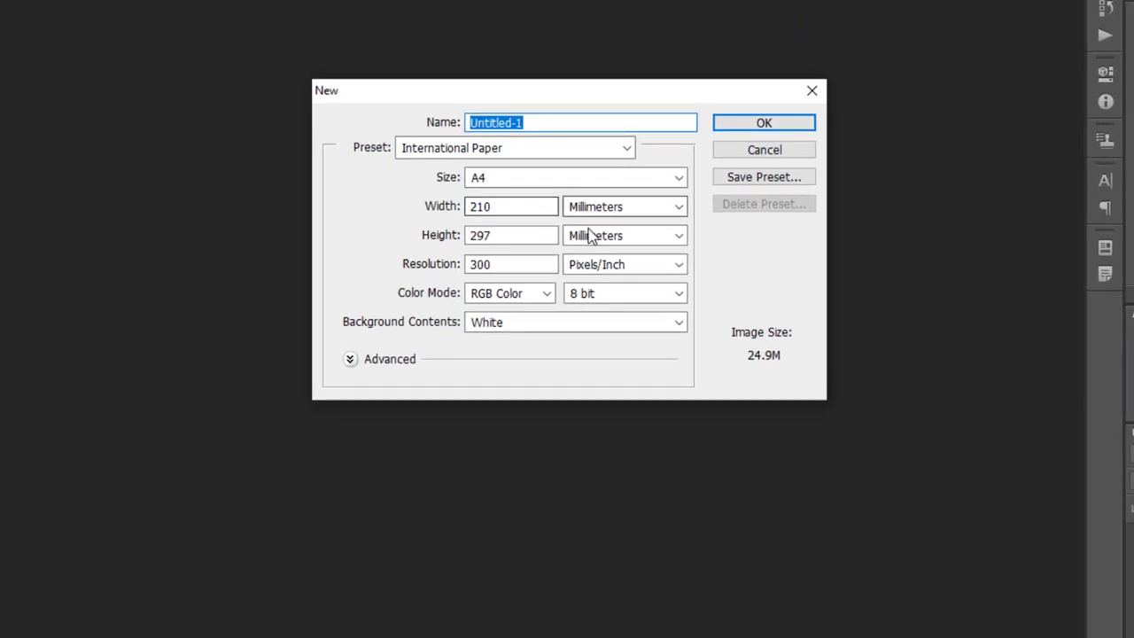
{"action": "left_click", "coordinate": [589, 229]}
{"action": "key", "text": "alt+Down"}
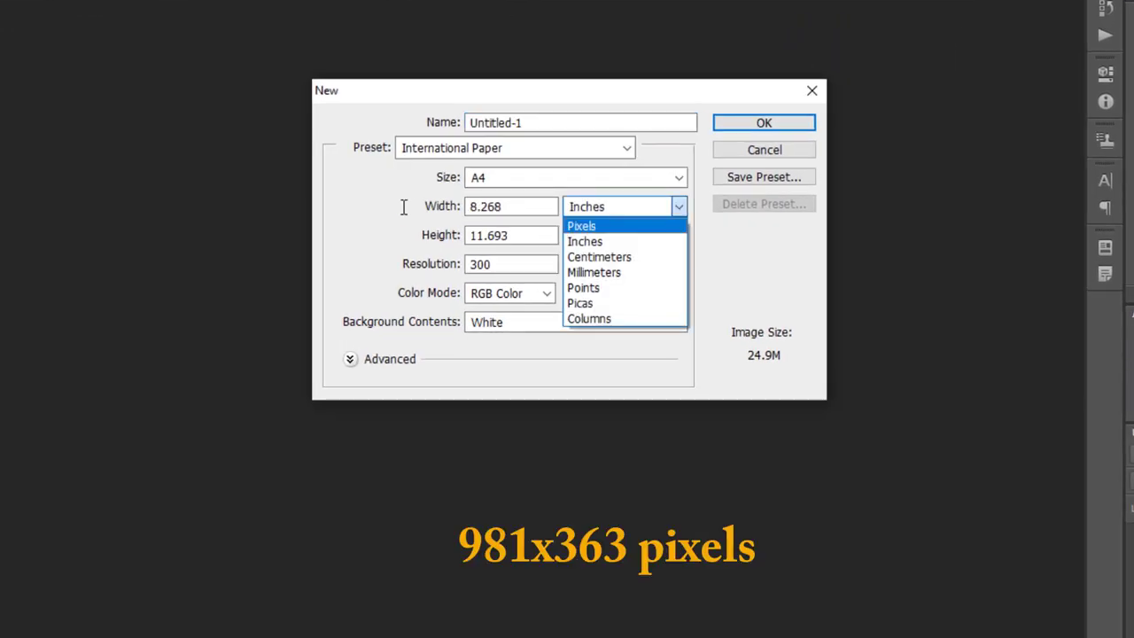
{"action": "key", "text": "Return"}
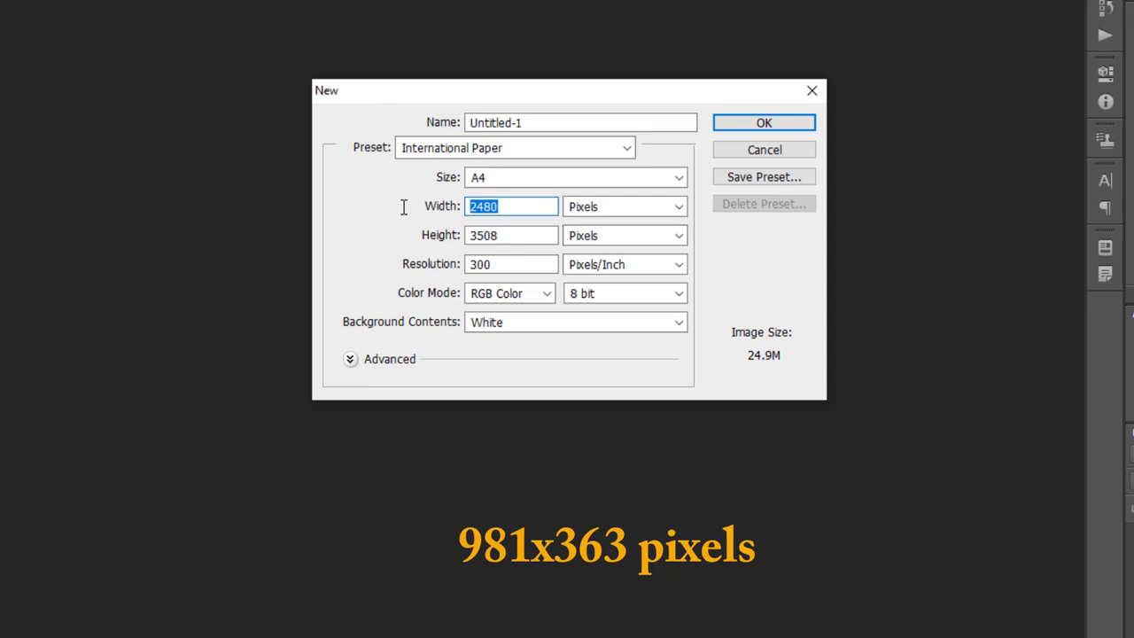
{"action": "type", "text": "9"}
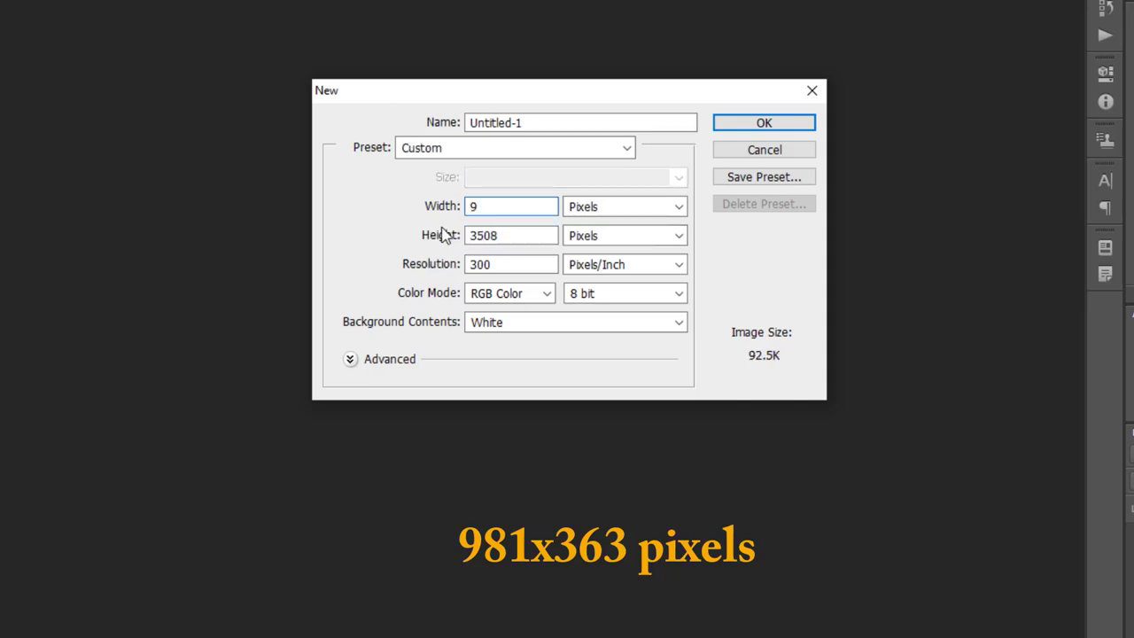
{"action": "type", "text": "81"}
{"action": "key", "text": "Tab"}
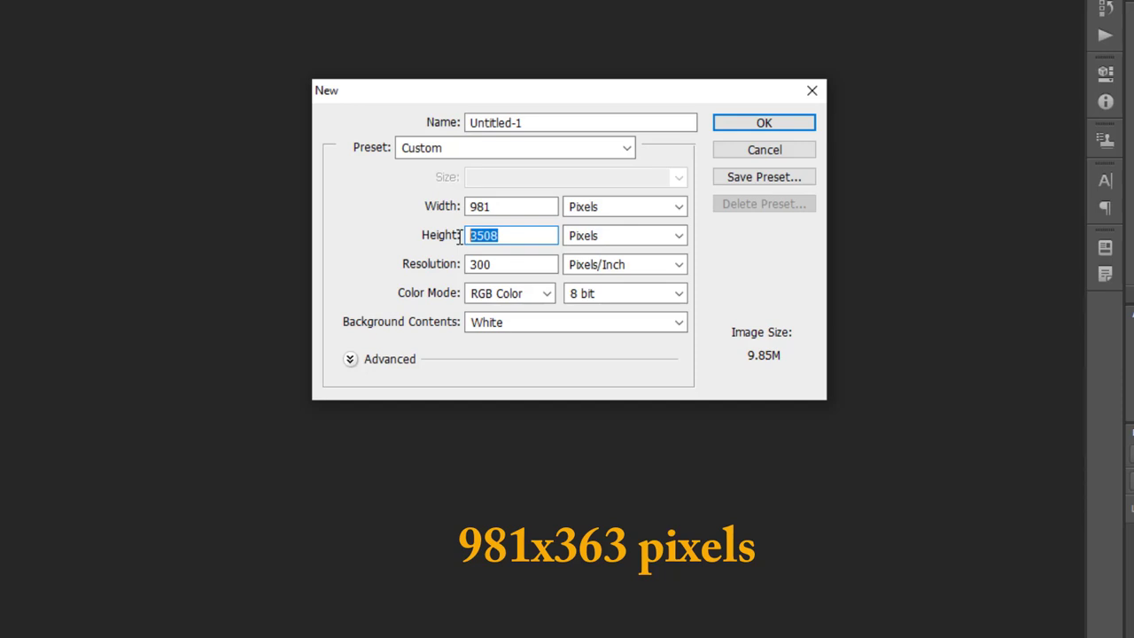
{"action": "type", "text": "363"}
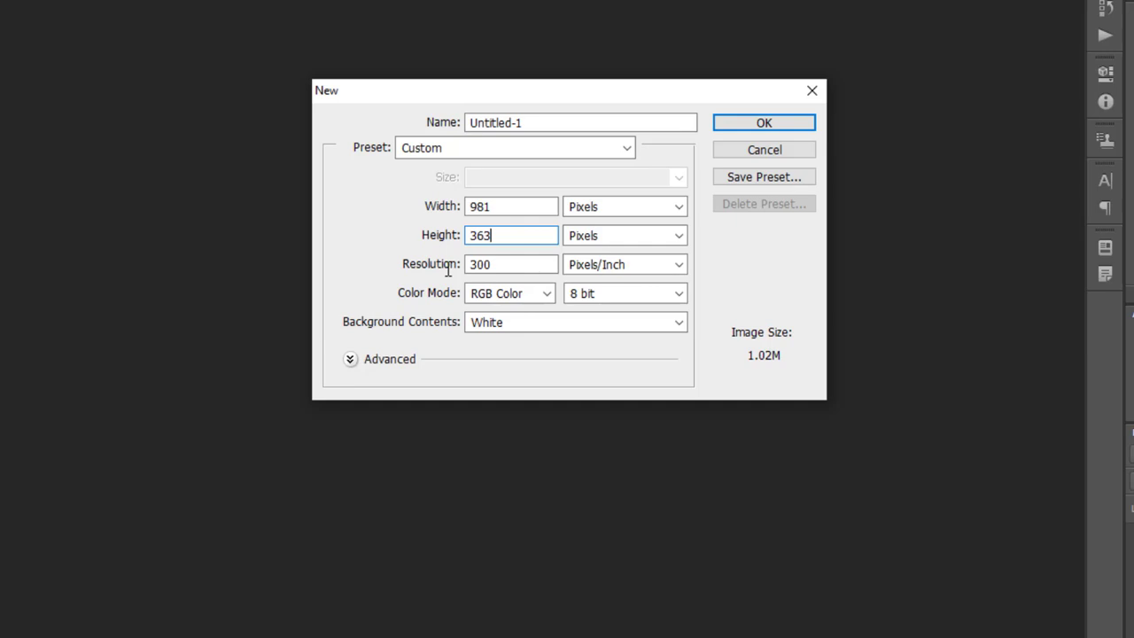
{"action": "key", "text": "Tab"}
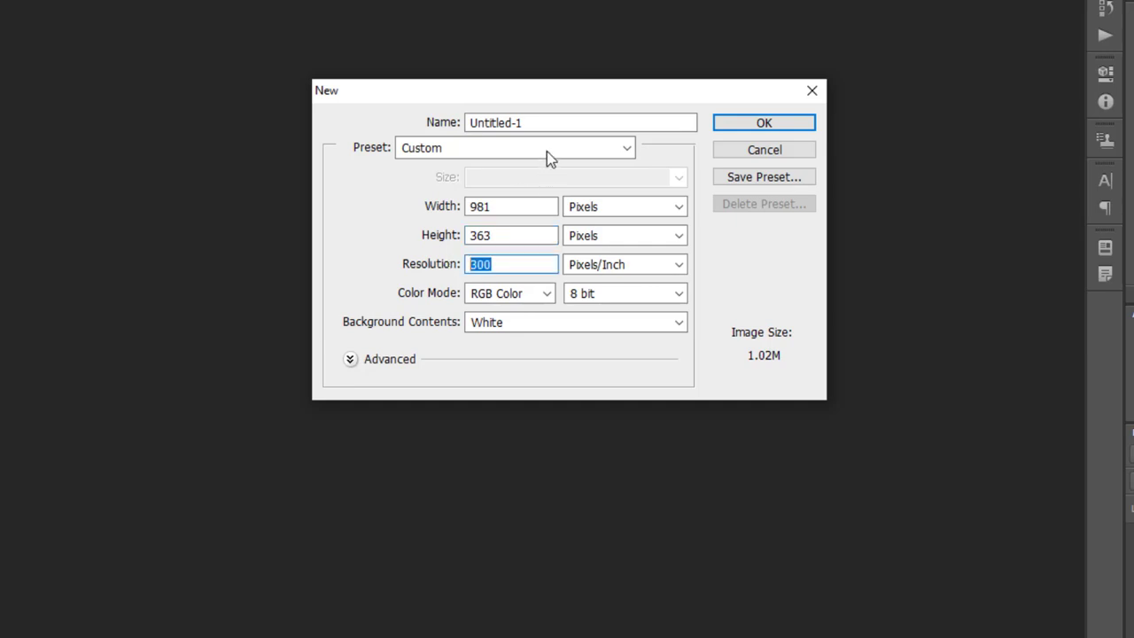
Name the new document "facebook cover" and create it.
{"action": "left_click", "coordinate": [454, 118]}
{"action": "key", "text": "ctrl+a"}
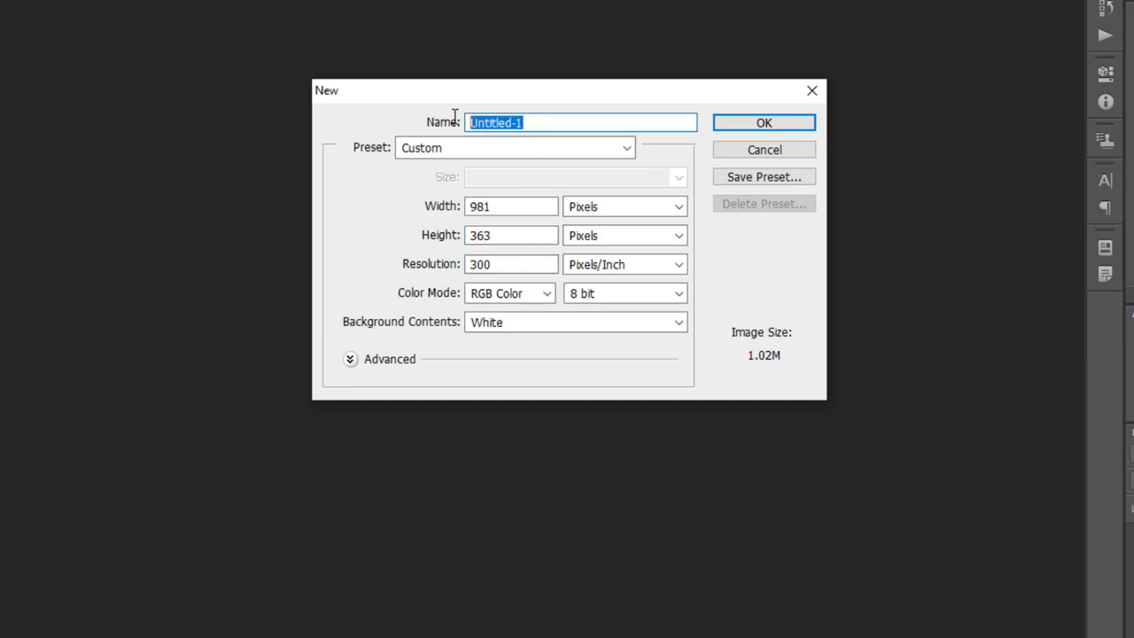
{"action": "type", "text": "facebo"}
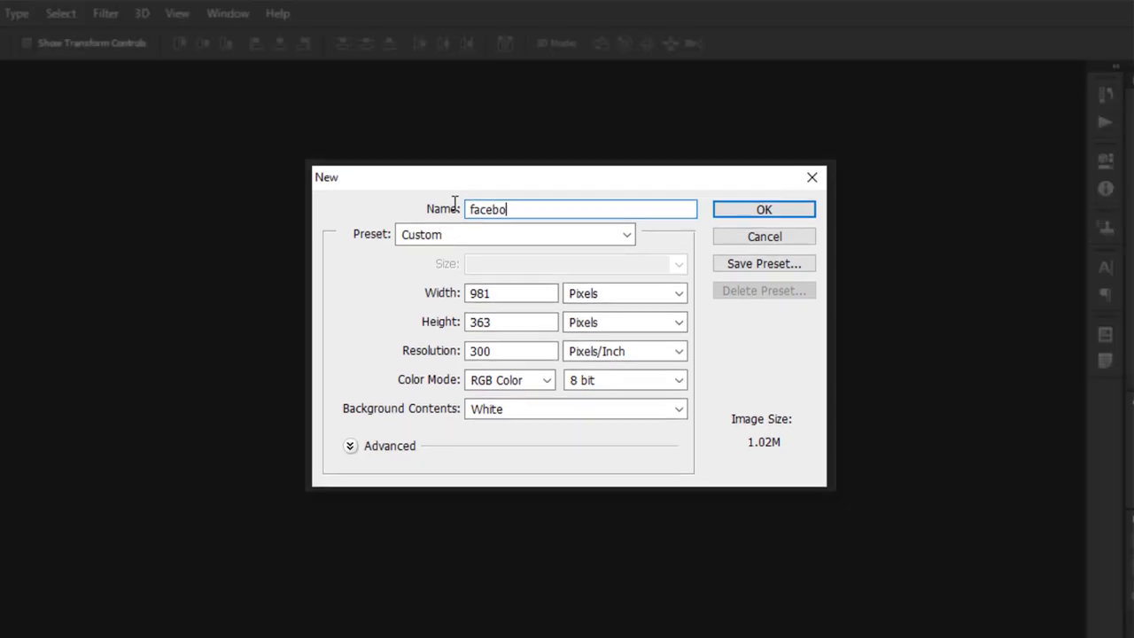
{"action": "type", "text": "ok cover"}
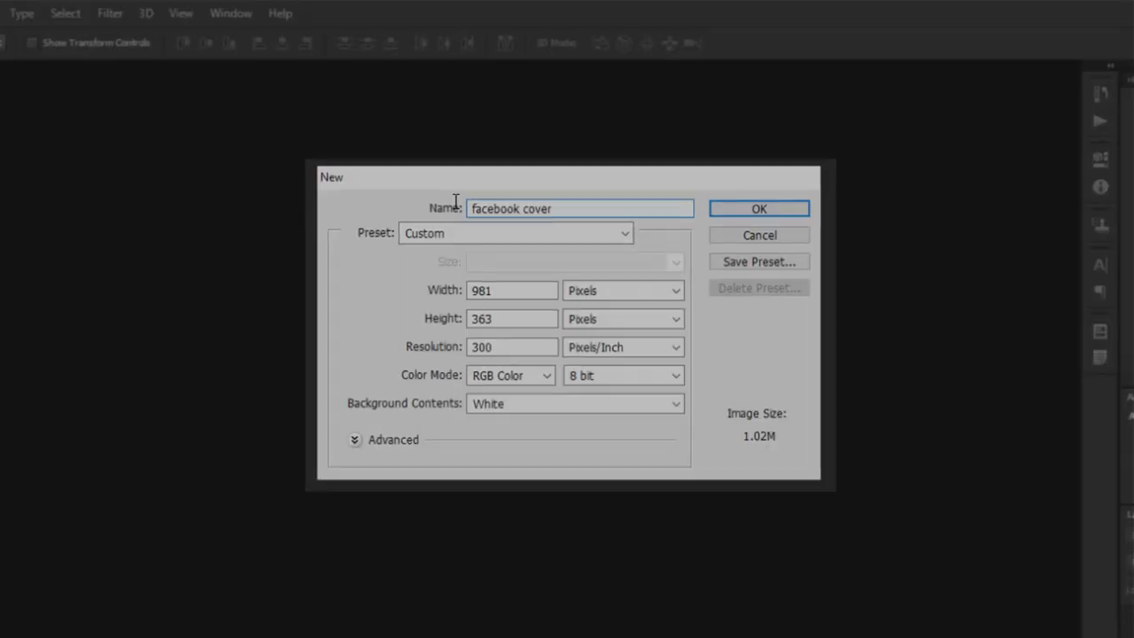
{"action": "key", "text": "Return"}
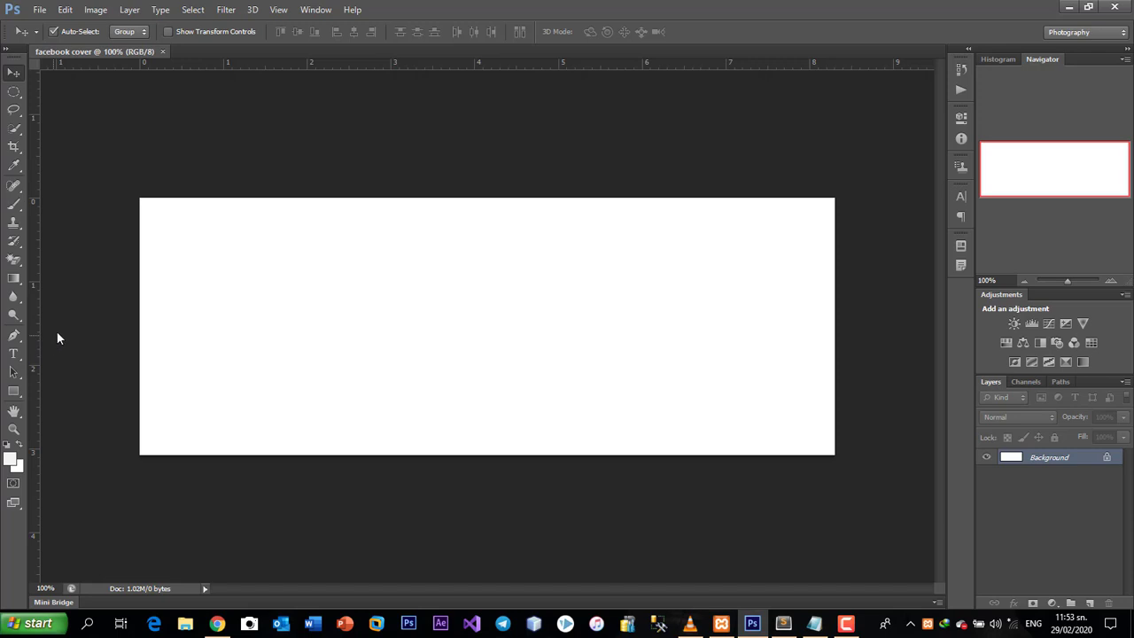
Choose the Pen tool and set its shape fill to dark grey.
{"action": "right_click", "coordinate": [14, 335]}
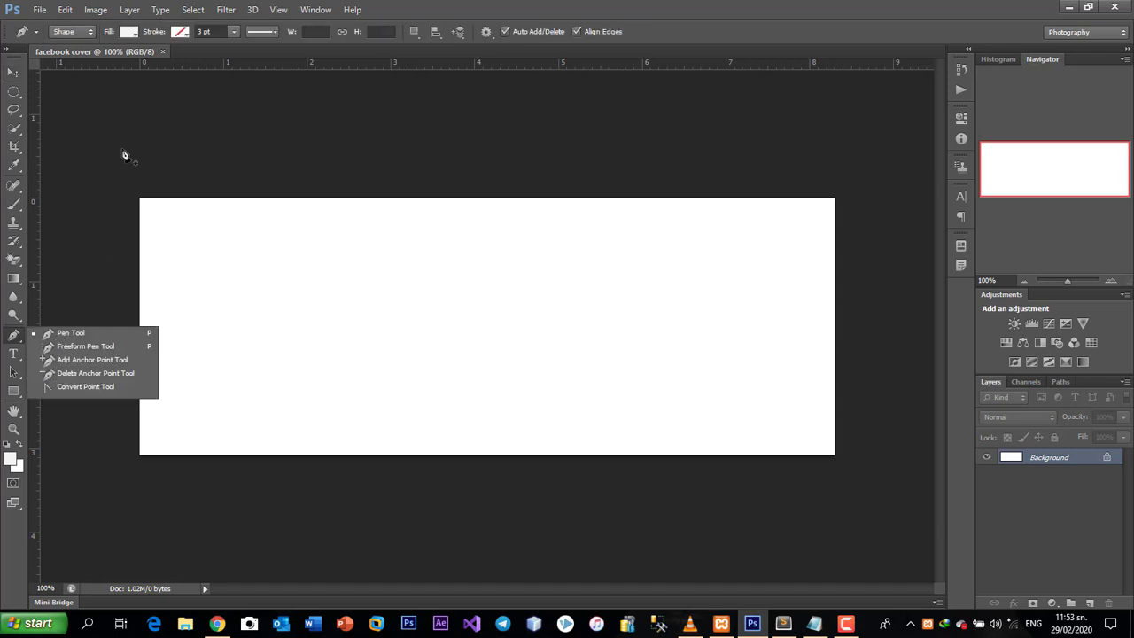
{"action": "left_click", "coordinate": [129, 36]}
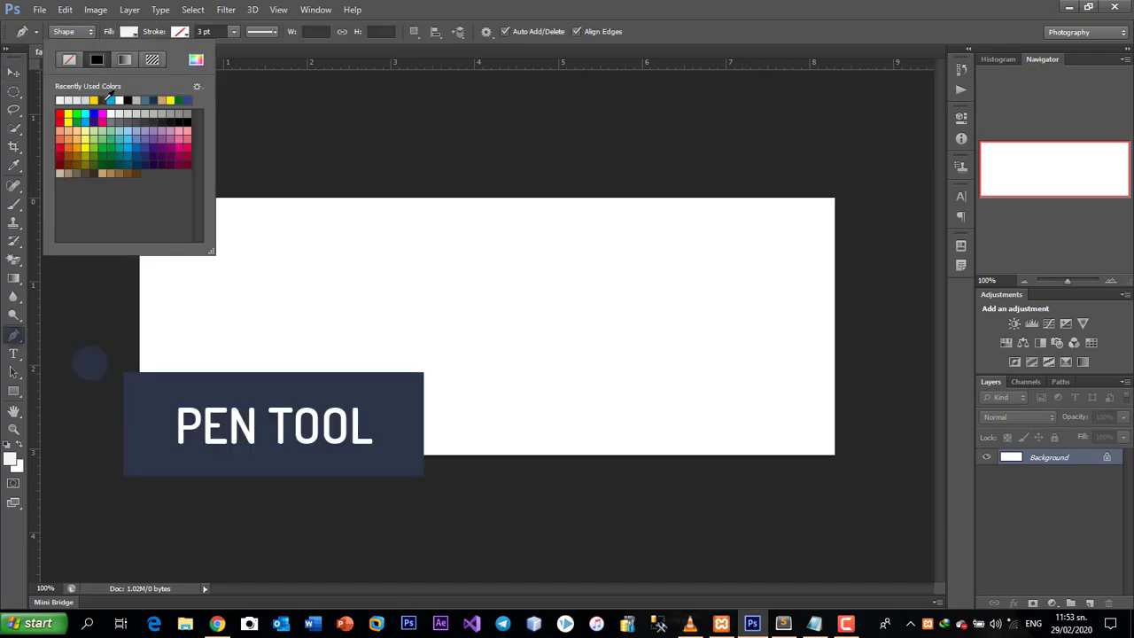
{"action": "left_click", "coordinate": [103, 99]}
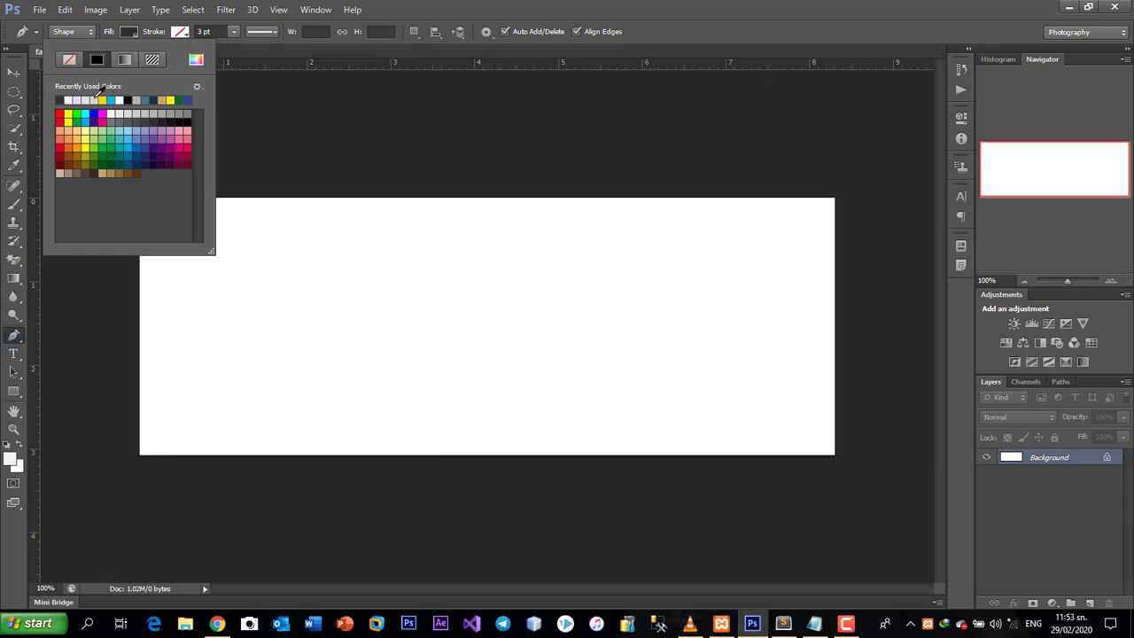
{"action": "left_click", "coordinate": [158, 121]}
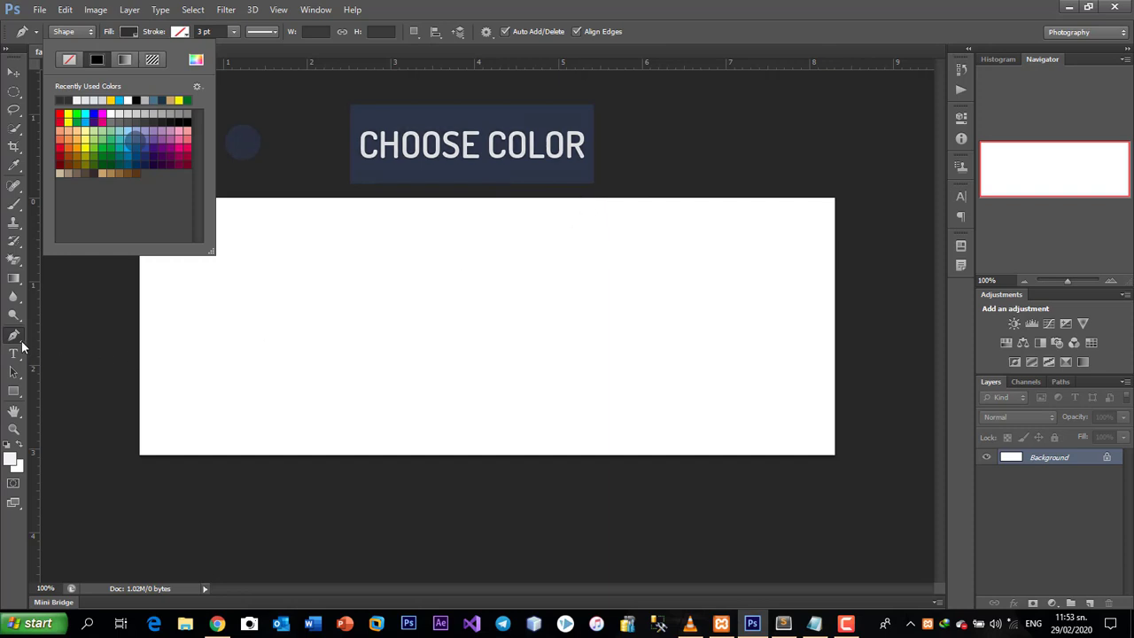
Draw a closed shape about 689 by 442 px over the canvas's left part, with a V-shaped notch in its right side.
{"action": "left_click", "coordinate": [574, 202]}
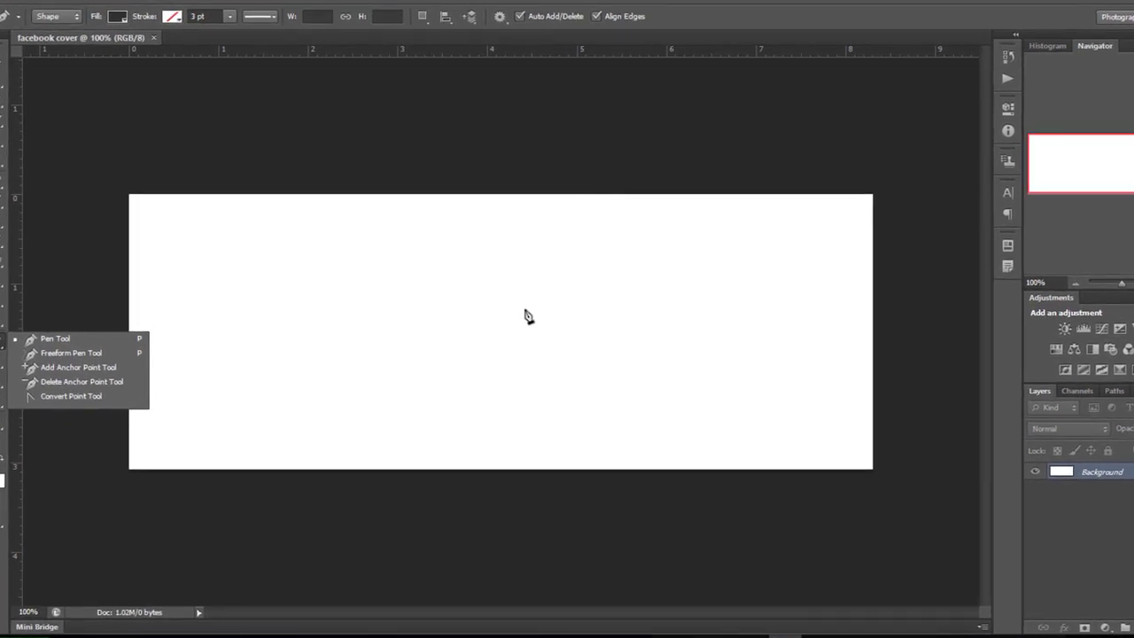
{"action": "left_click", "coordinate": [524, 314]}
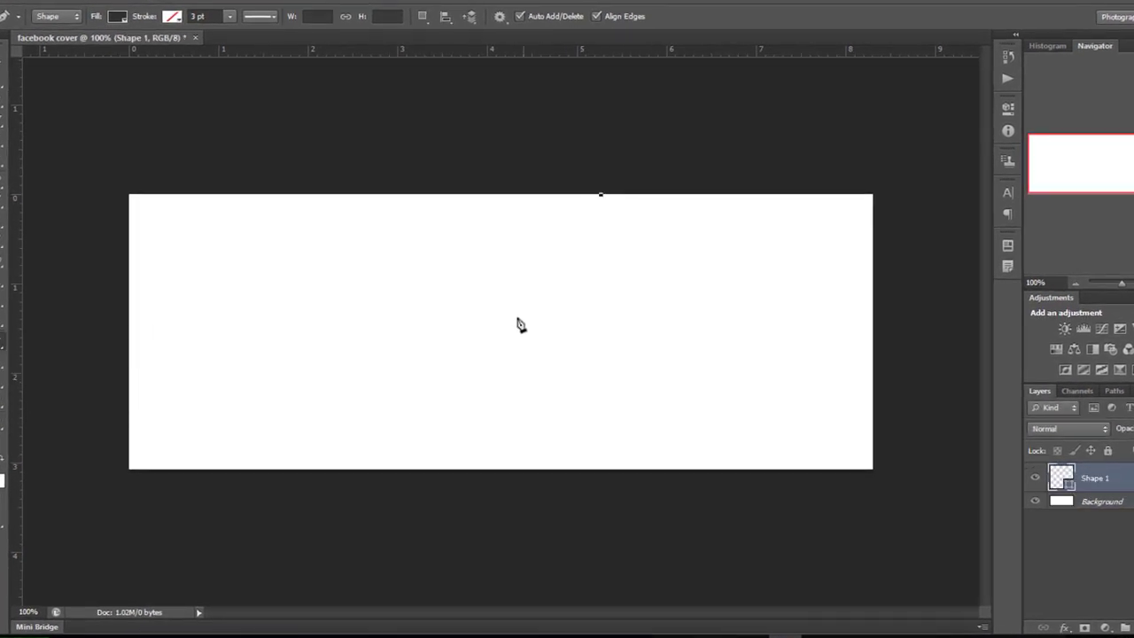
{"action": "left_click", "coordinate": [518, 317]}
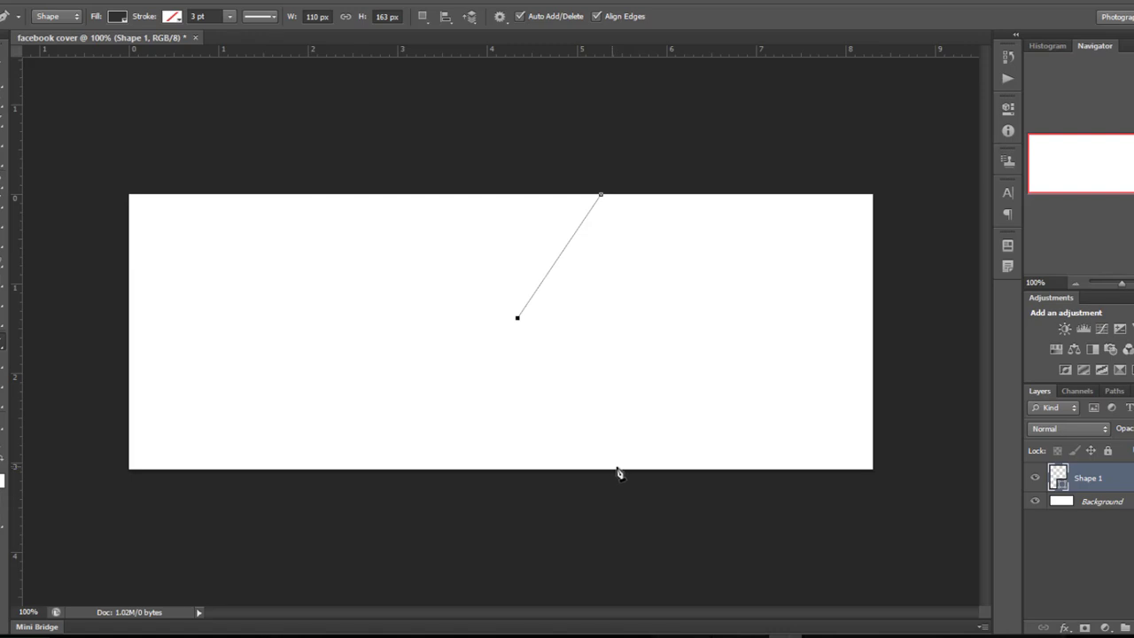
{"action": "left_click", "coordinate": [616, 468]}
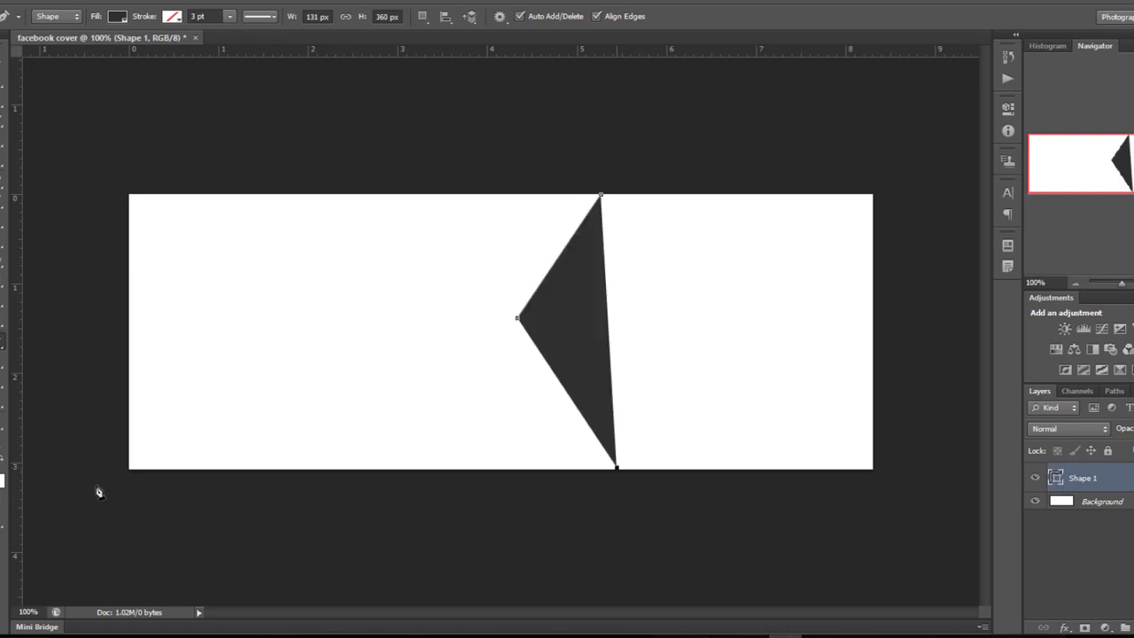
{"action": "left_click", "coordinate": [601, 194]}
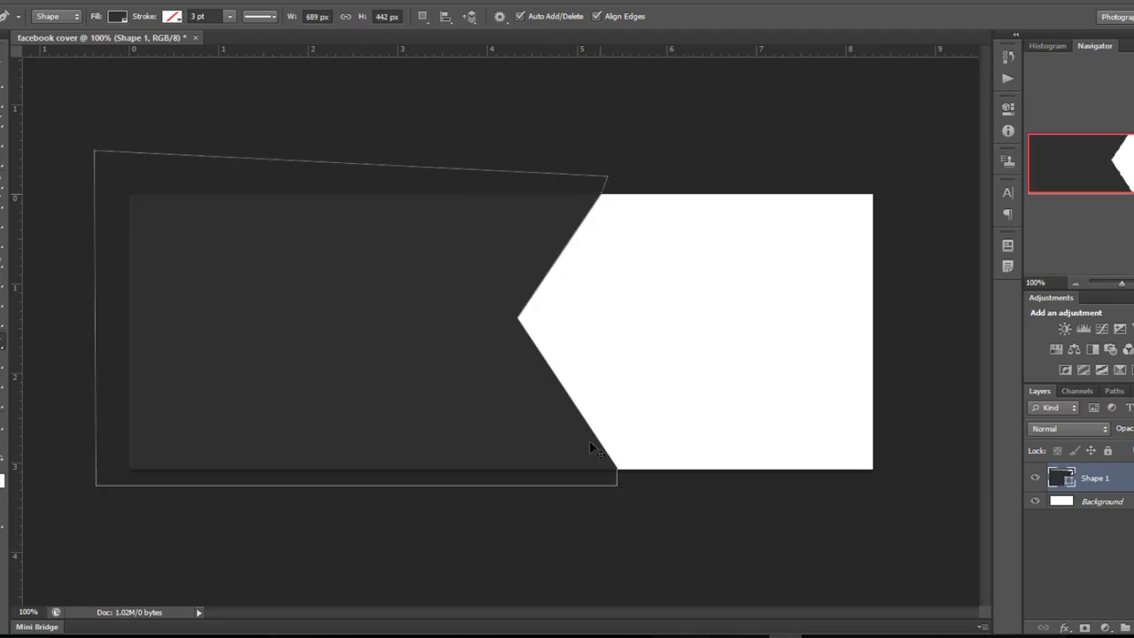
Move the notched dark shape 30 px to the right and 2 px down using Free Transform.
{"action": "key", "text": "v"}
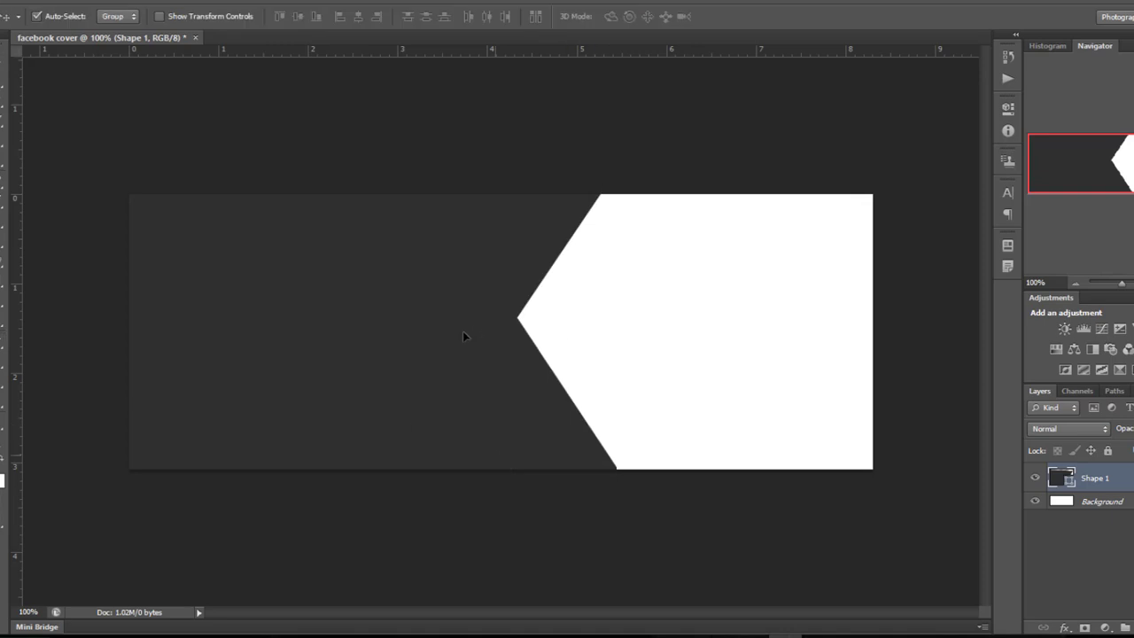
{"action": "key", "text": "ctrl+t"}
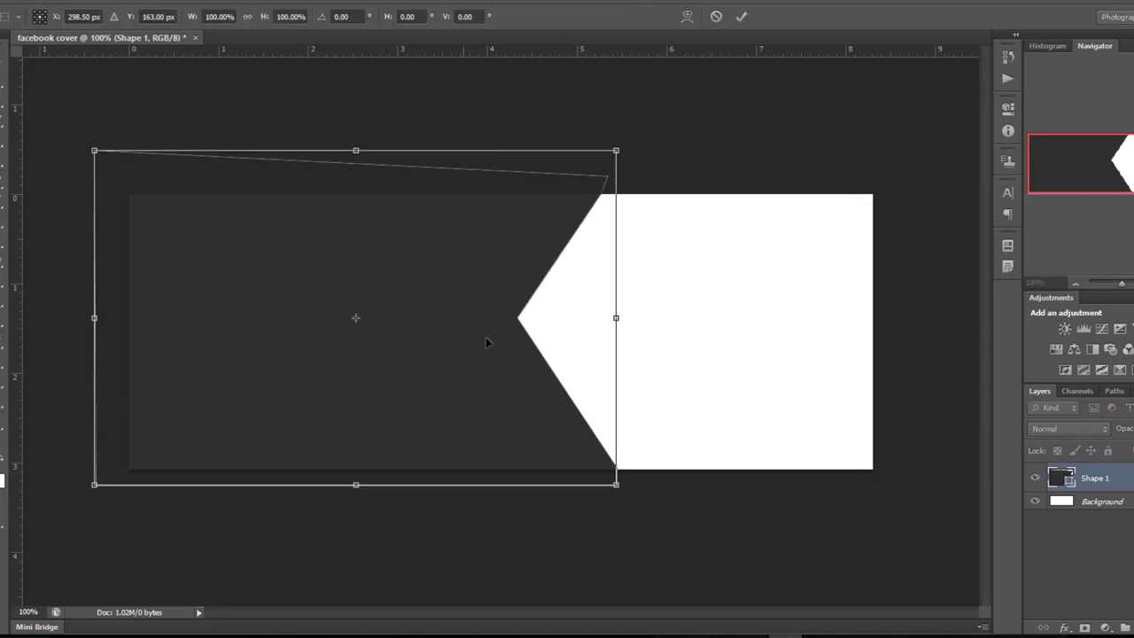
{"action": "key", "text": "shift+Right"}
{"action": "key", "text": "shift+Right"}
{"action": "key", "text": "shift+Right"}
{"action": "key", "text": "Down"}
{"action": "key", "text": "Down"}
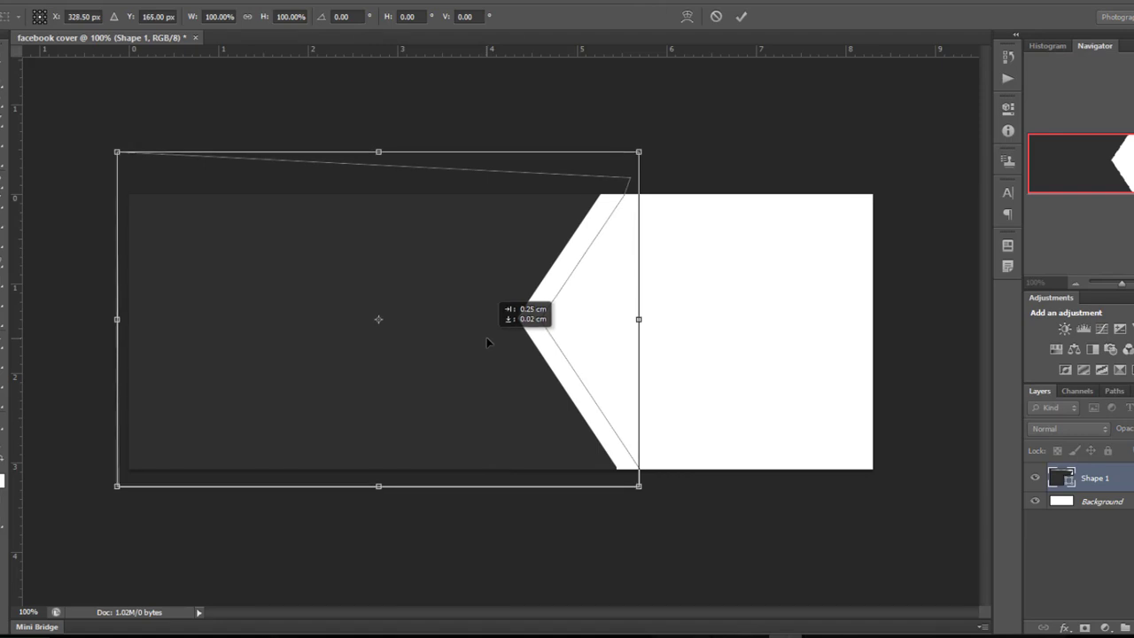
{"action": "key", "text": "Return"}
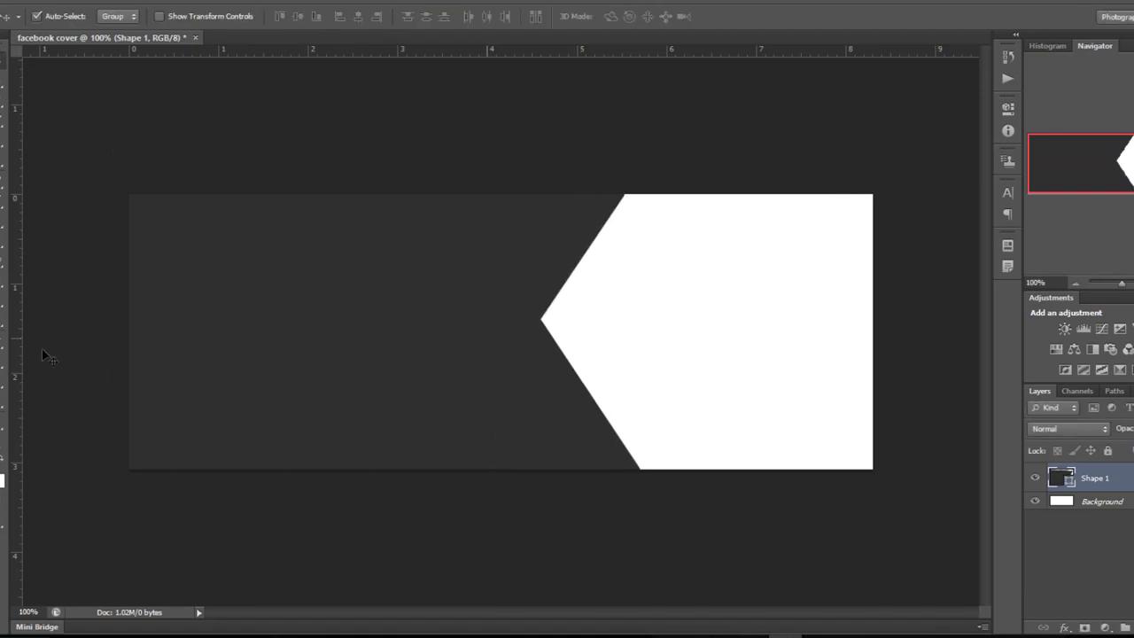
Draw an opposite pointed shape about 474 by 417 px over the canvas's right part, leaving a thin white V-shaped gap.
{"action": "left_click", "coordinate": [4, 341]}
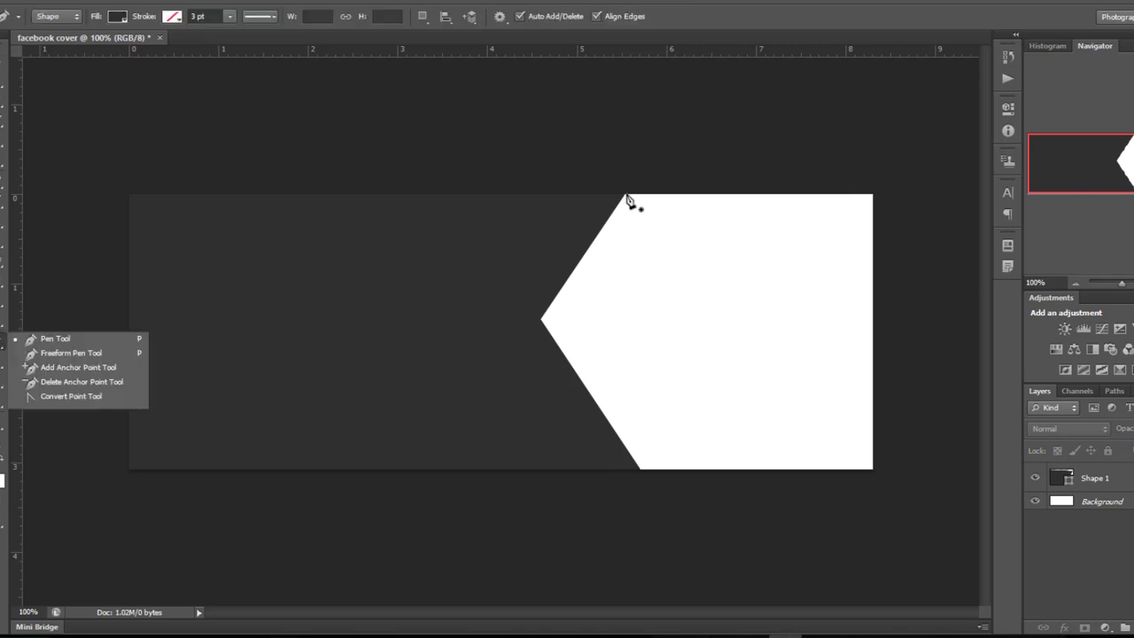
{"action": "left_click", "coordinate": [543, 319]}
{"action": "left_click", "coordinate": [546, 319]}
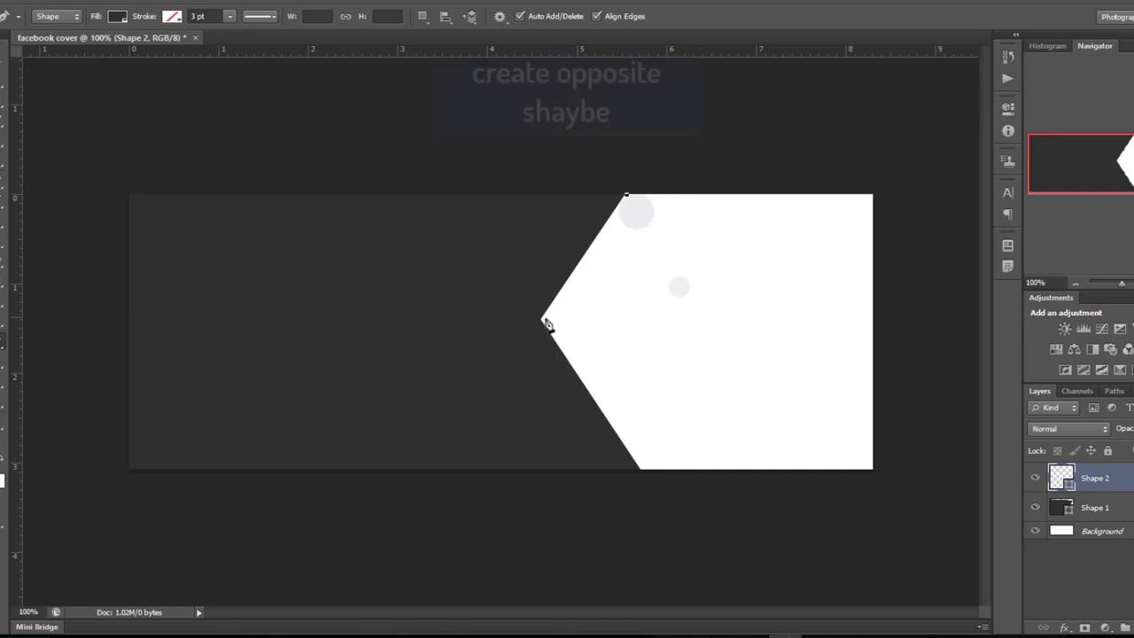
{"action": "left_click", "coordinate": [646, 472]}
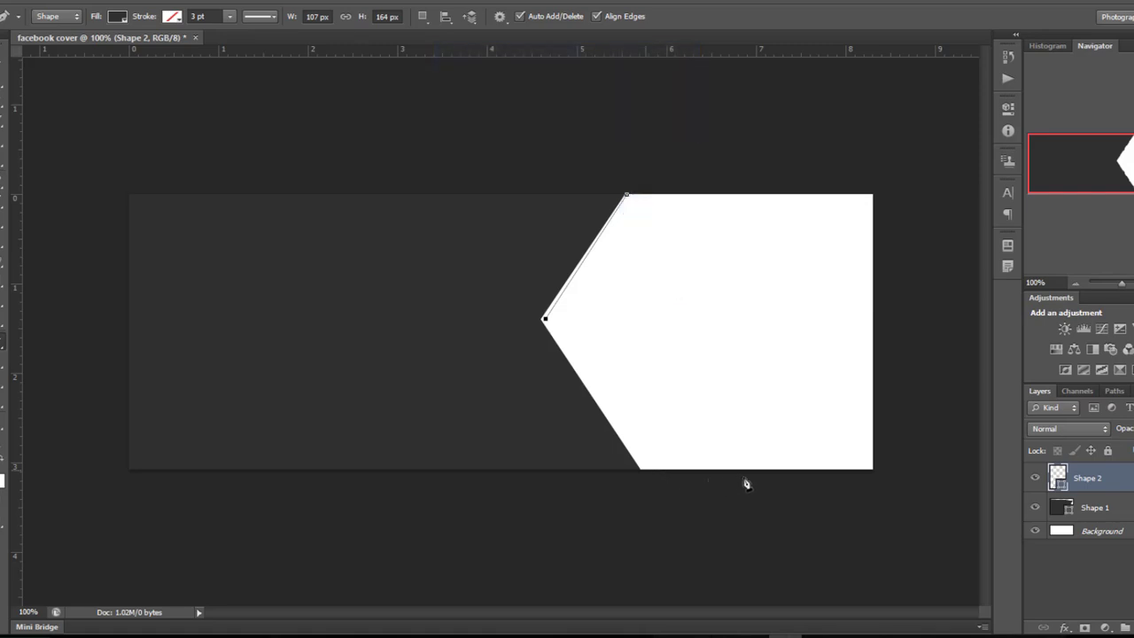
{"action": "left_click", "coordinate": [904, 484]}
{"action": "left_click", "coordinate": [882, 167]}
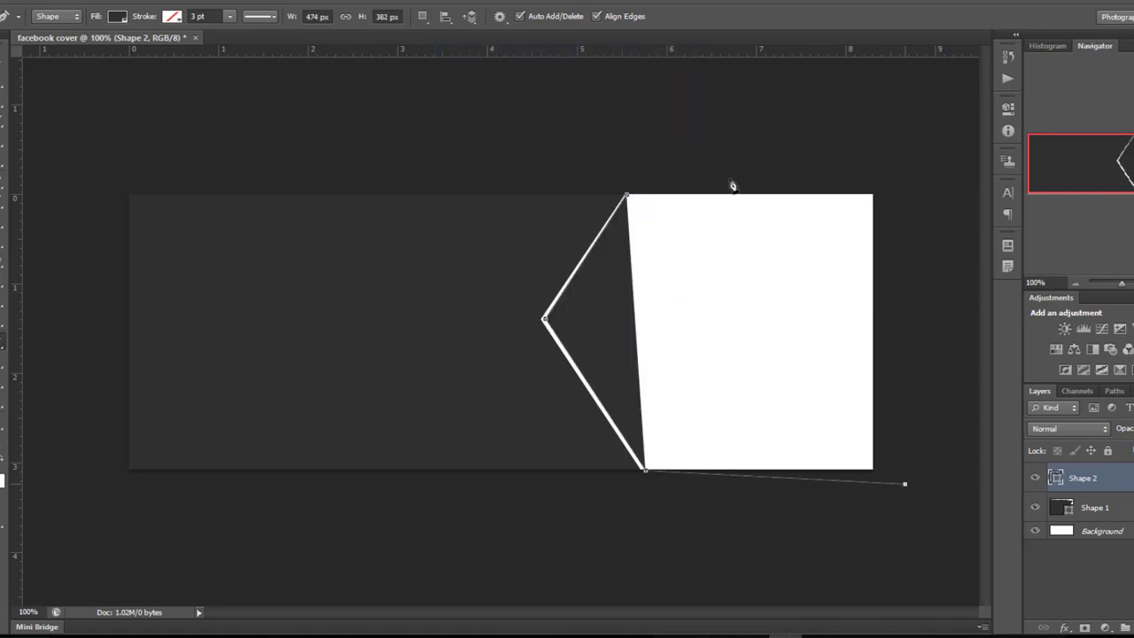
{"action": "left_click", "coordinate": [627, 198]}
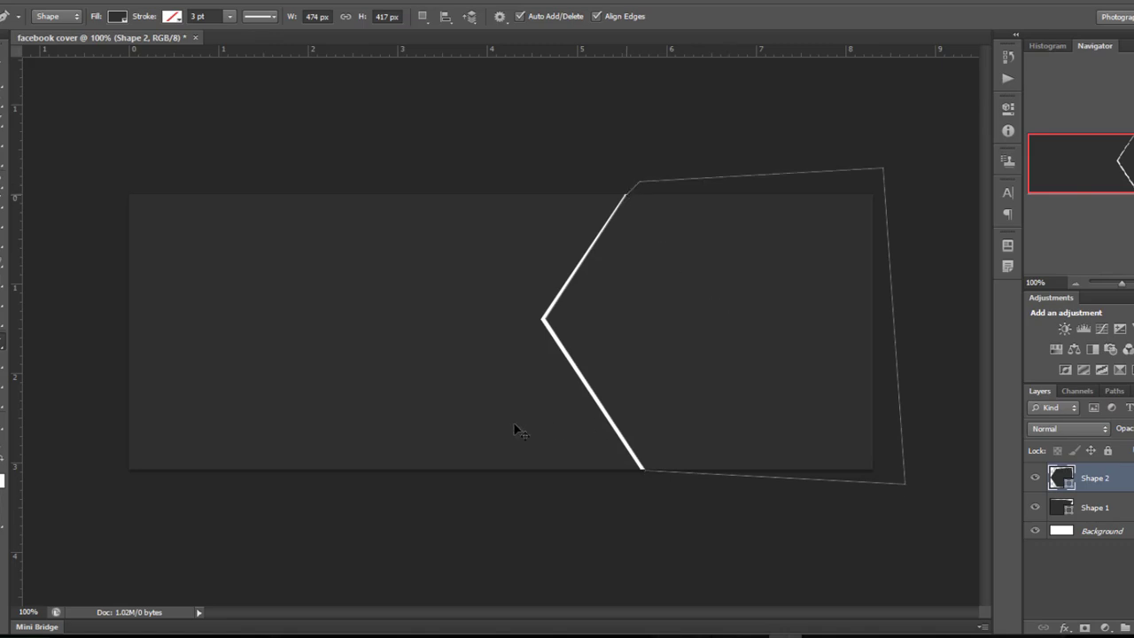
Nudge the right-hand pointed shape slightly down to even out the white V-shaped line.
{"action": "key", "text": "v"}
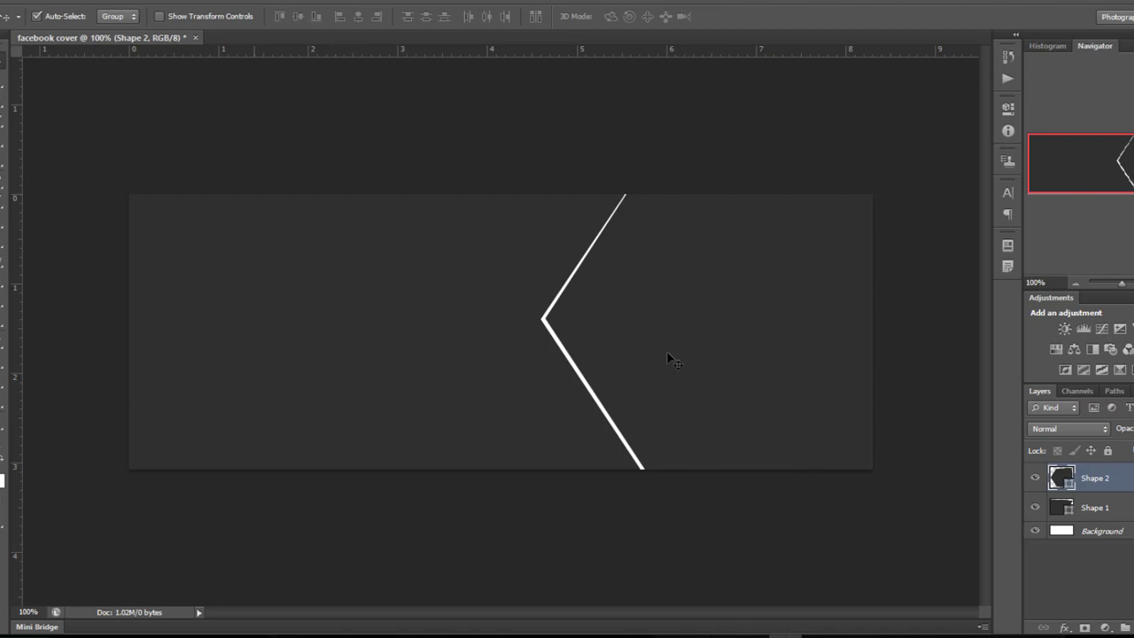
{"action": "key", "text": "Down"}
{"action": "key", "text": "Down"}
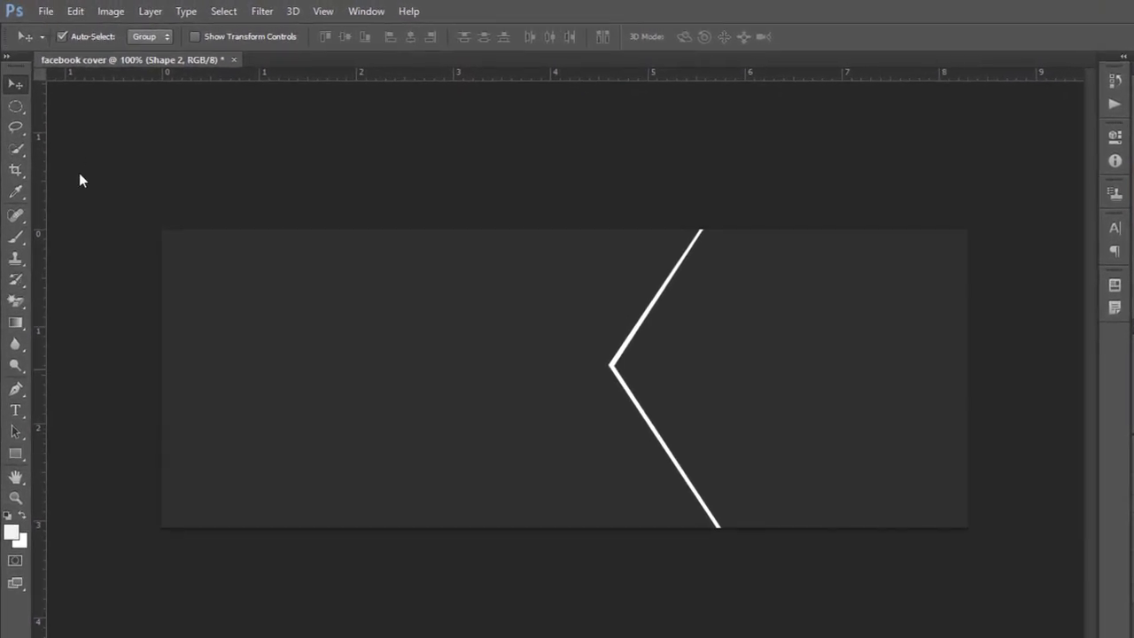
Place the image pexels-photo-374016, the desk scene with a laptop, from New folder into the cover.
{"action": "left_click", "coordinate": [46, 10]}
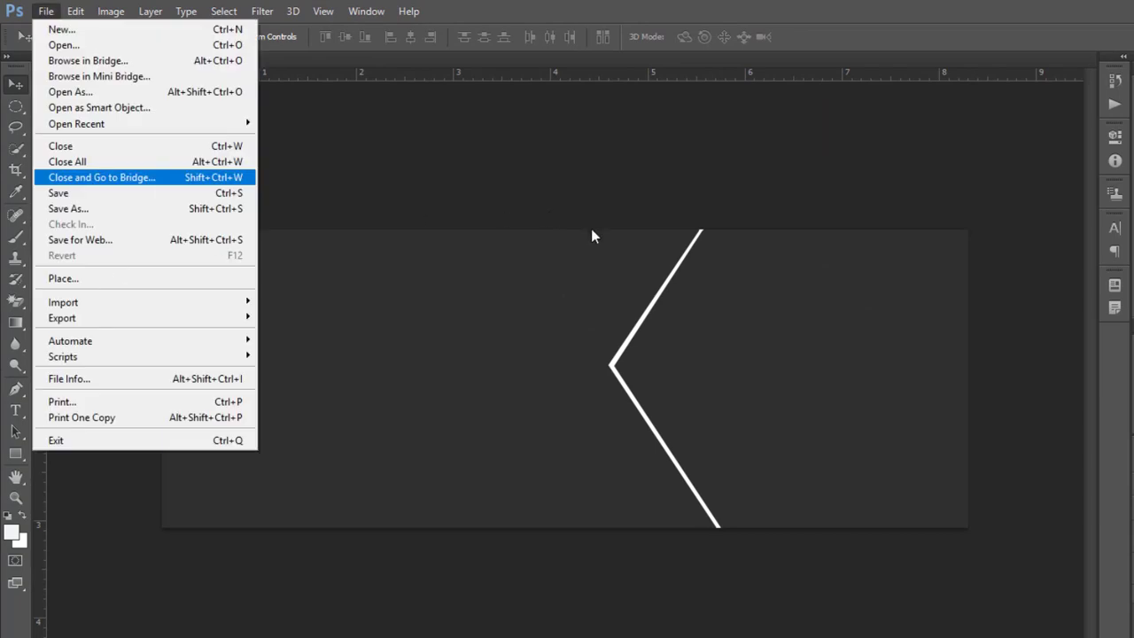
{"action": "left_click", "coordinate": [253, 279]}
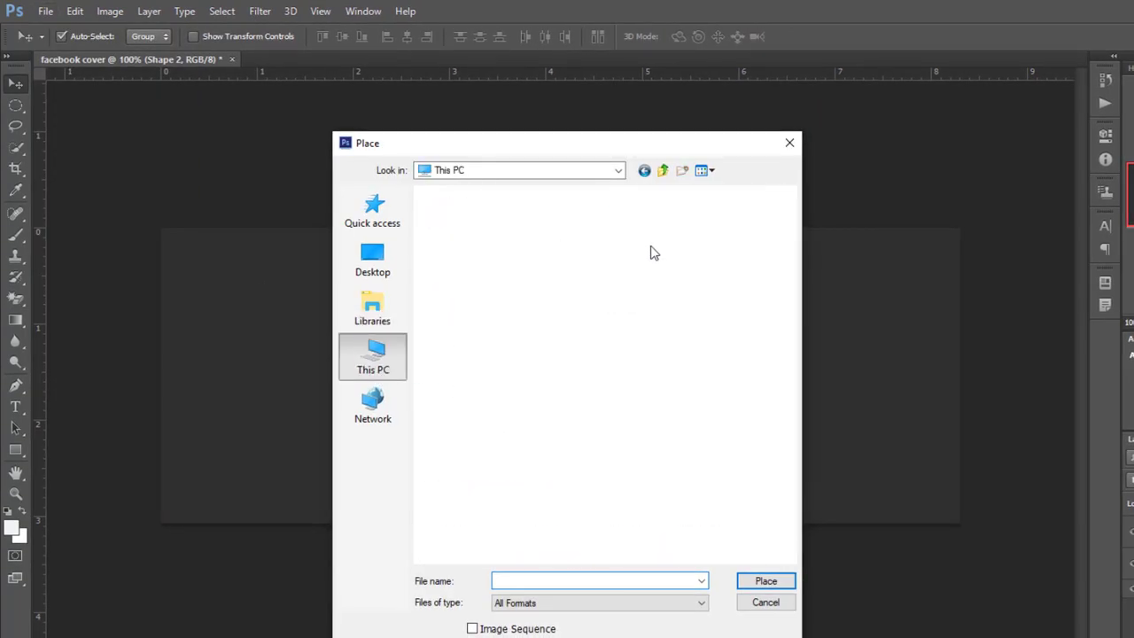
{"action": "double_click", "coordinate": [653, 250]}
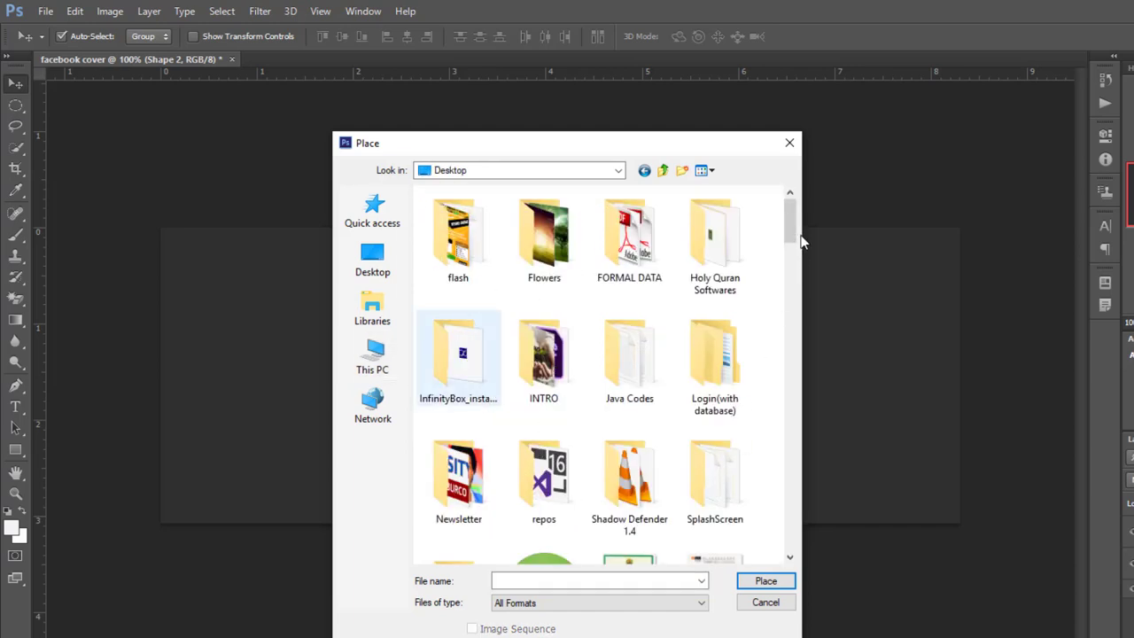
{"action": "scroll", "coordinate": [450, 414], "scroll_direction": "down", "scroll_amount": 2}
{"action": "double_click", "coordinate": [458, 386]}
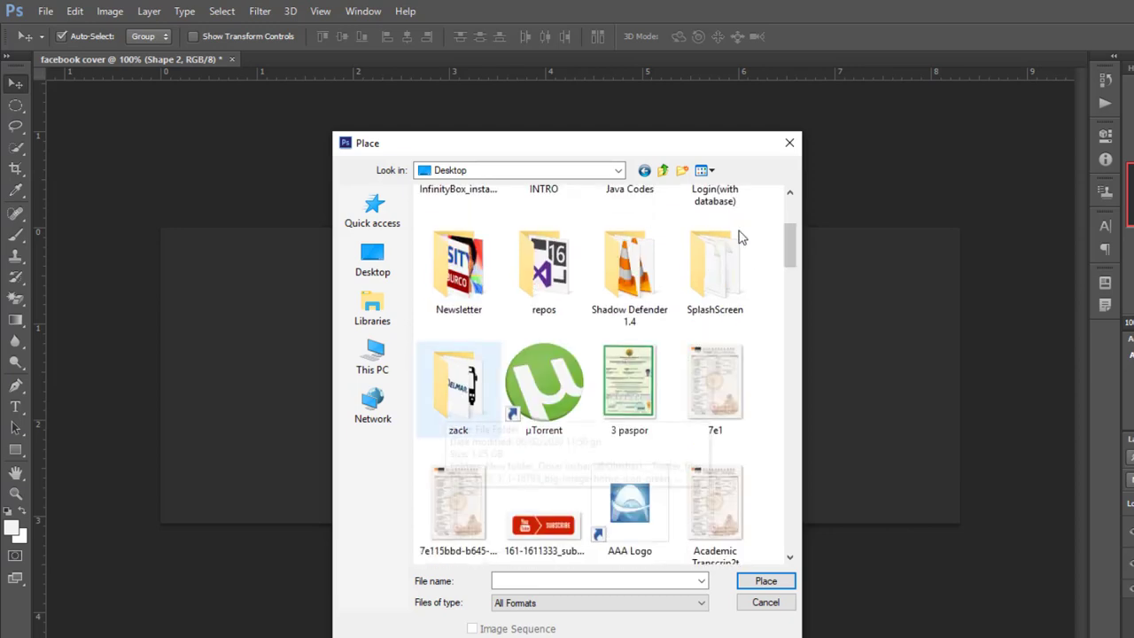
{"action": "key", "text": "Return"}
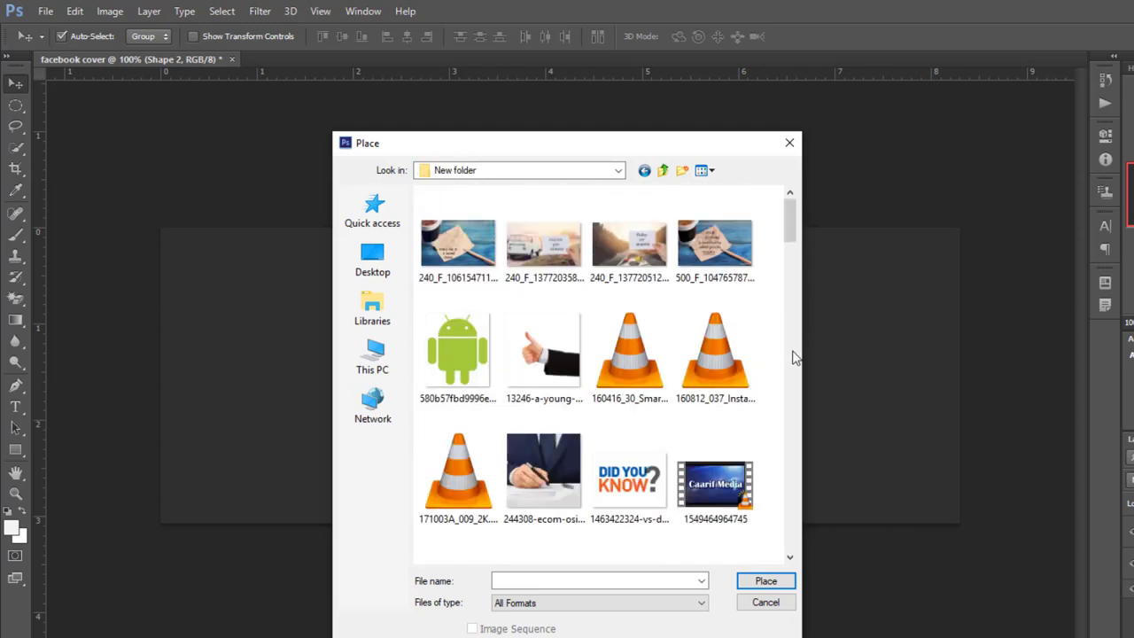
{"action": "scroll", "coordinate": [792, 363], "scroll_direction": "down", "scroll_amount": 10}
{"action": "scroll", "coordinate": [753, 372], "scroll_direction": "down", "scroll_amount": 2}
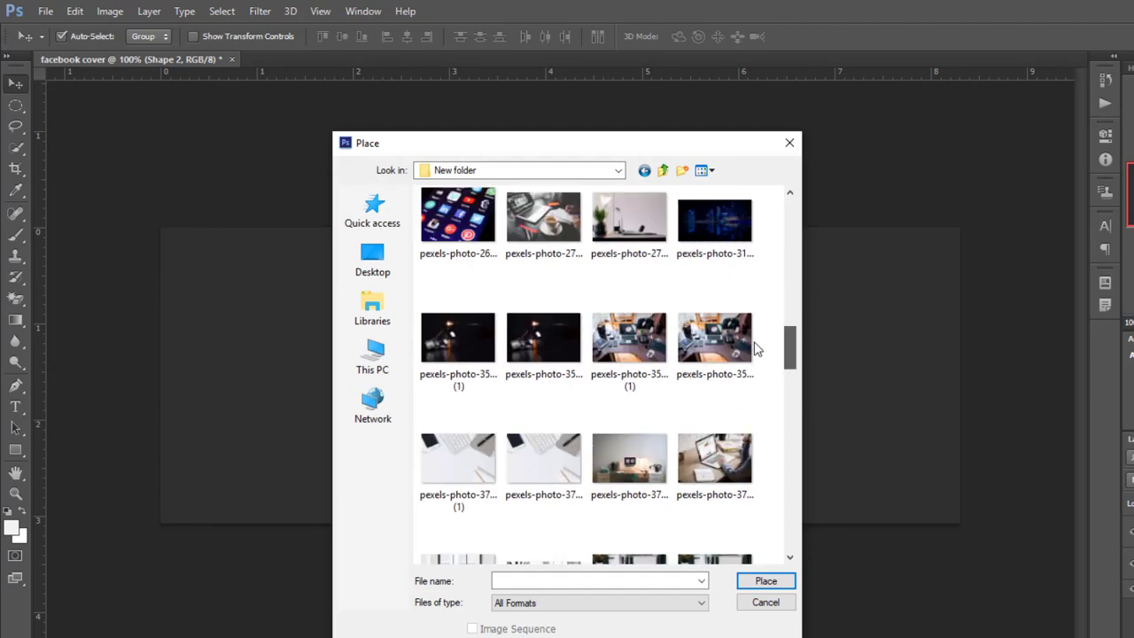
{"action": "scroll", "coordinate": [757, 355], "scroll_direction": "down", "scroll_amount": 3}
{"action": "scroll", "coordinate": [722, 372], "scroll_direction": "up", "scroll_amount": 4}
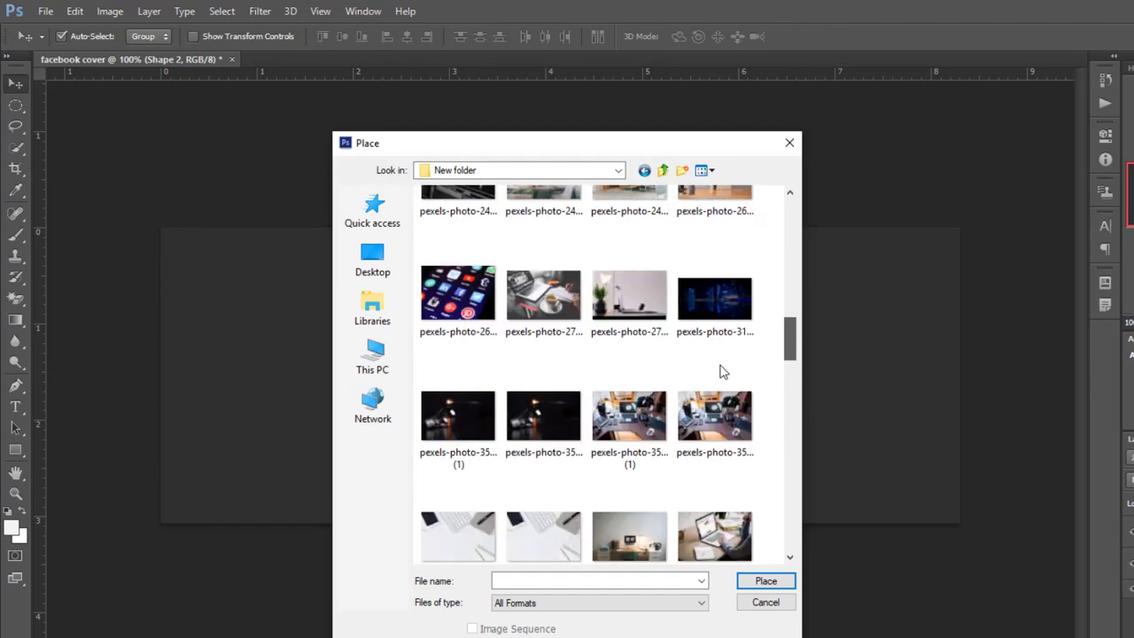
{"action": "scroll", "coordinate": [722, 372], "scroll_direction": "down", "scroll_amount": 2}
{"action": "double_click", "coordinate": [714, 359]}
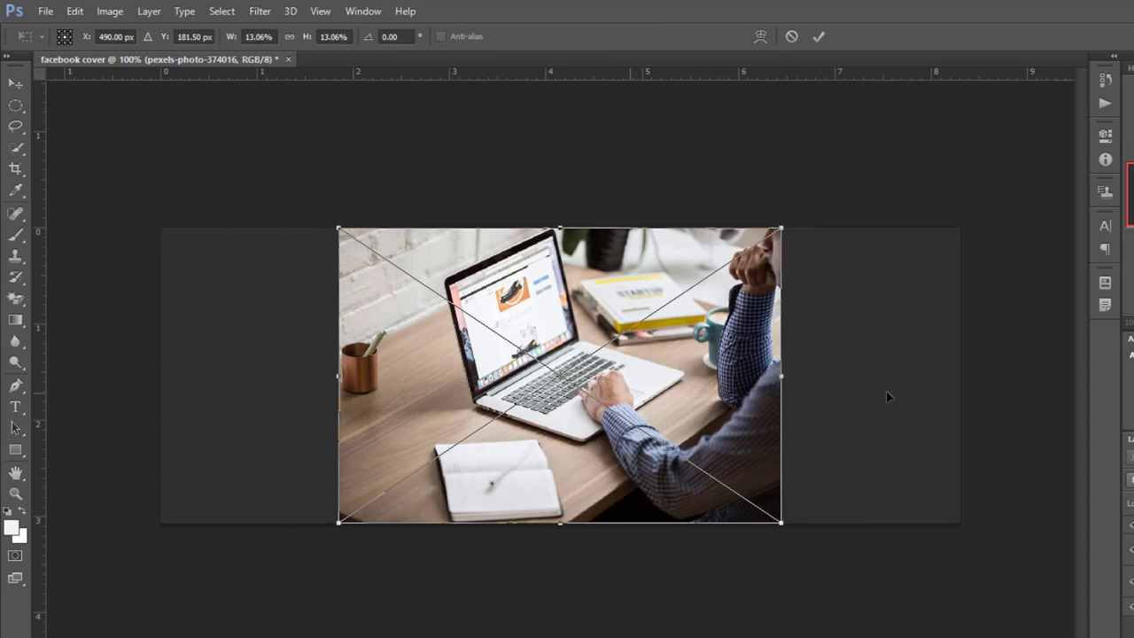
Move the placed photo over the canvas's right part to X 787 px and clip it to the right-hand pointed shape.
{"action": "left_click_drag", "start_coordinate": [652, 396], "coordinate": [904, 396]}
{"action": "left_click_drag", "start_coordinate": [1076, 464], "coordinate": [1066, 463]}
{"action": "key", "text": "Return"}
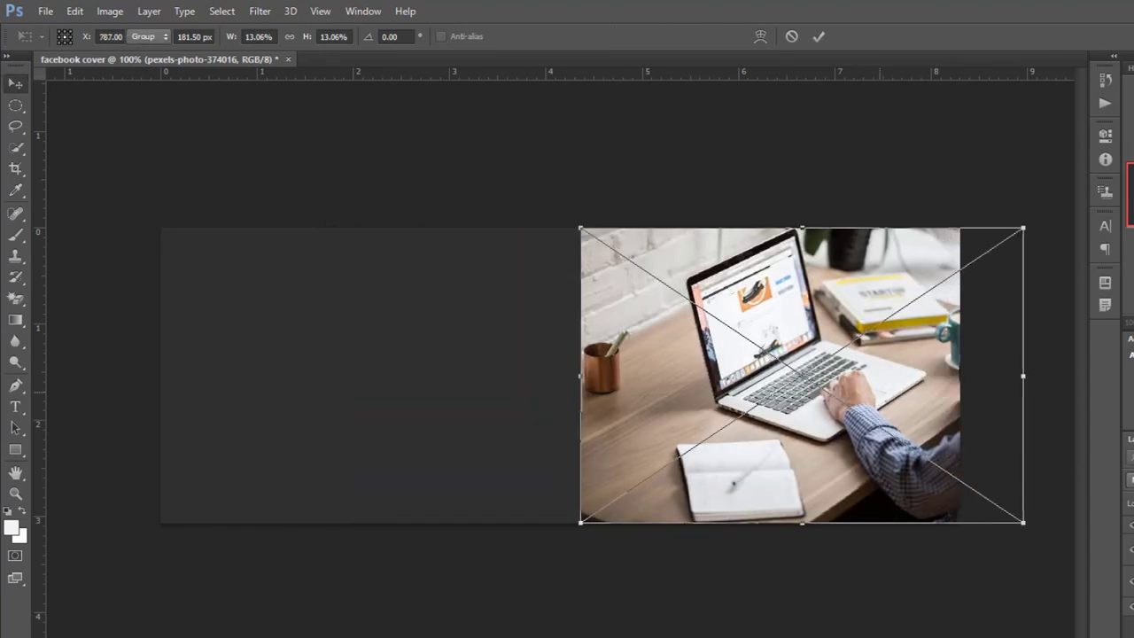
{"action": "key", "text": "Return"}
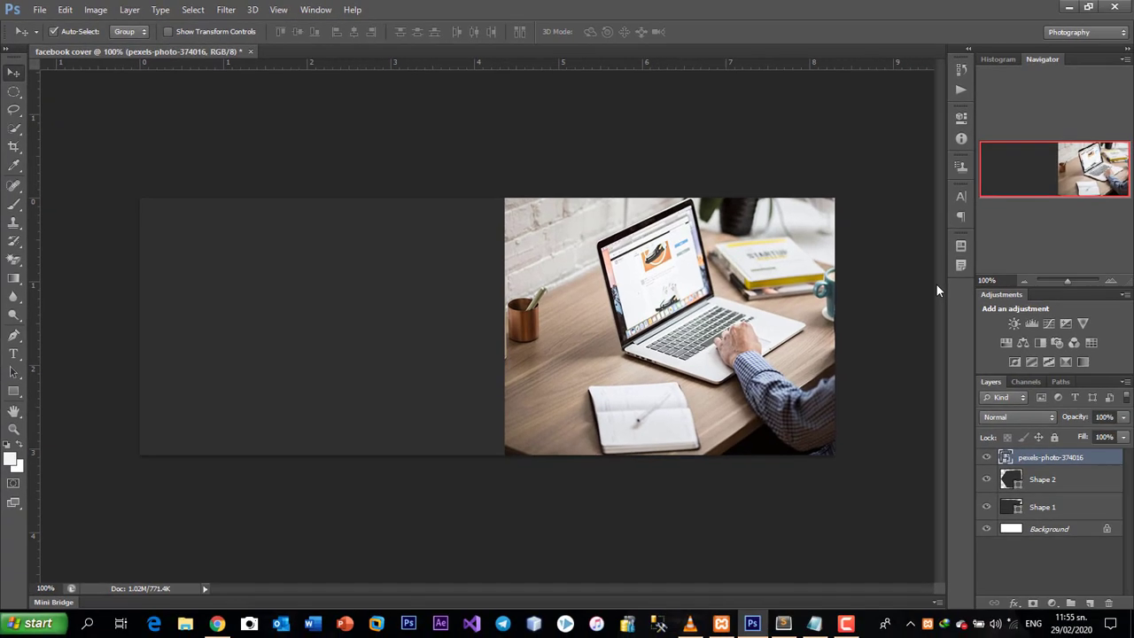
{"action": "right_click", "coordinate": [1055, 457]}
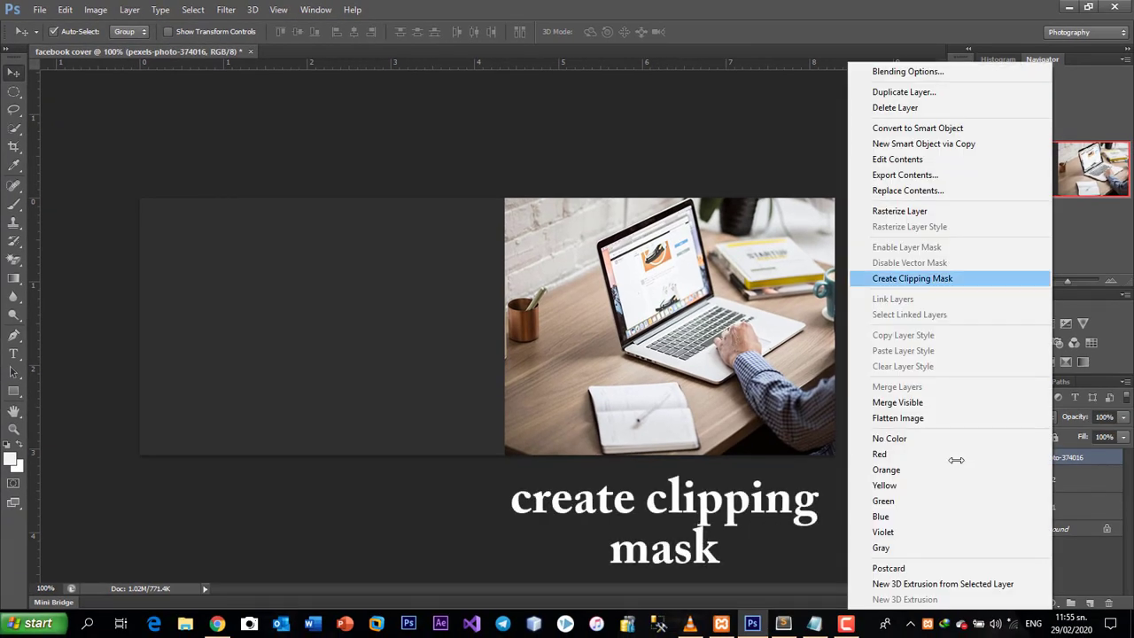
{"action": "key", "text": "Return"}
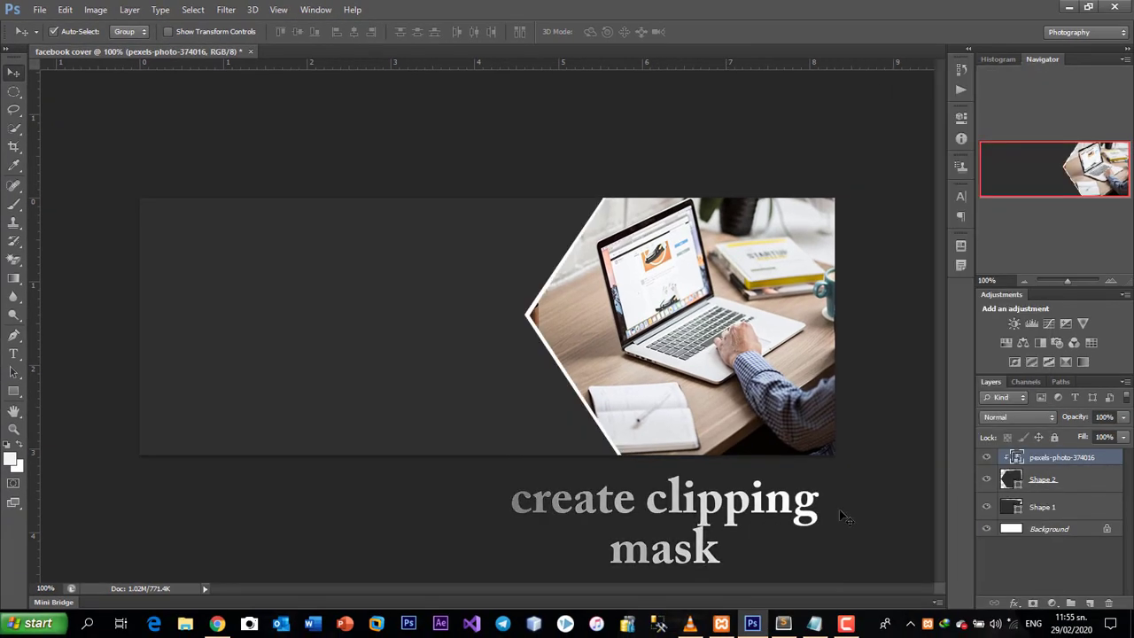
Add a golden-yellow outside stroke to the left-hand notched shape, Shape 1, and adjust the stroke size to colour the V-shaped gap.
{"action": "left_click", "coordinate": [1048, 483]}
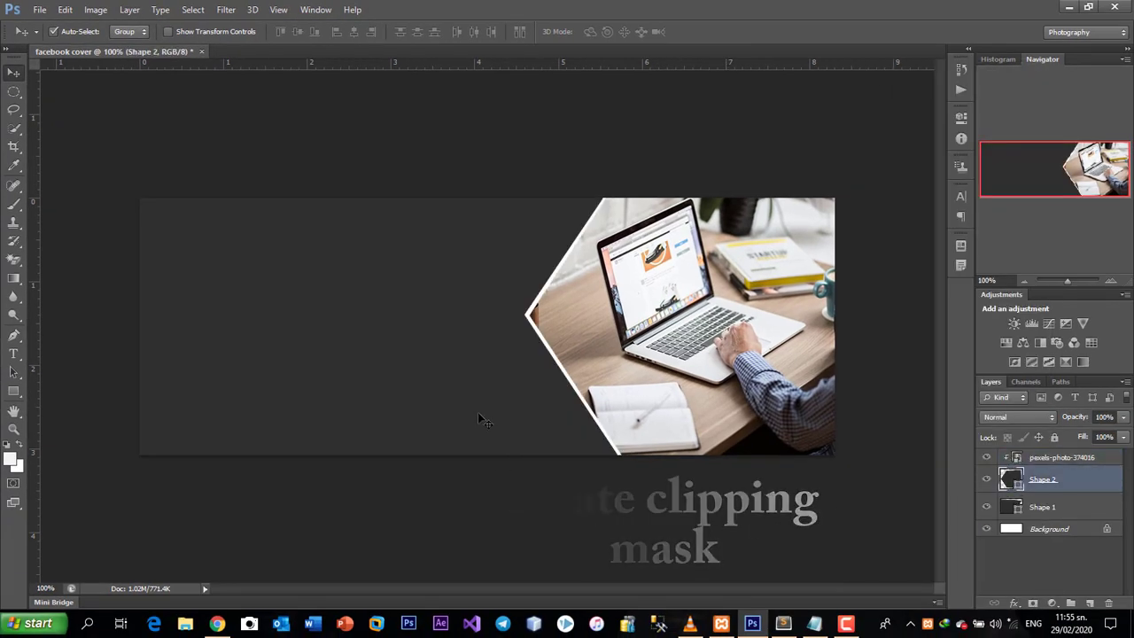
{"action": "left_click", "coordinate": [1049, 510]}
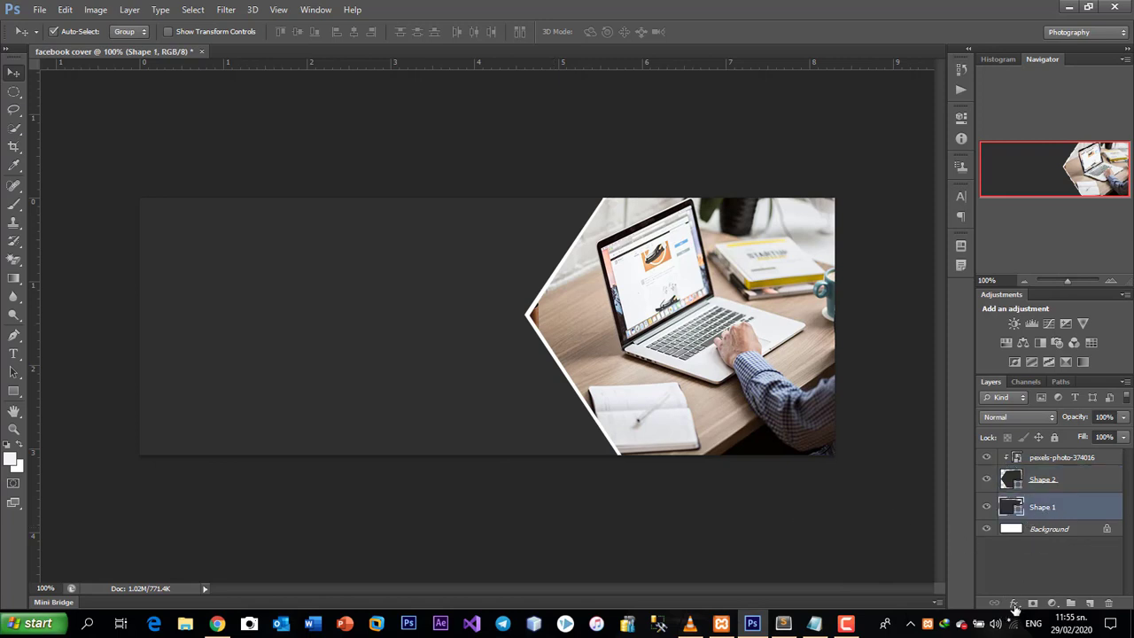
{"action": "right_click", "coordinate": [990, 453]}
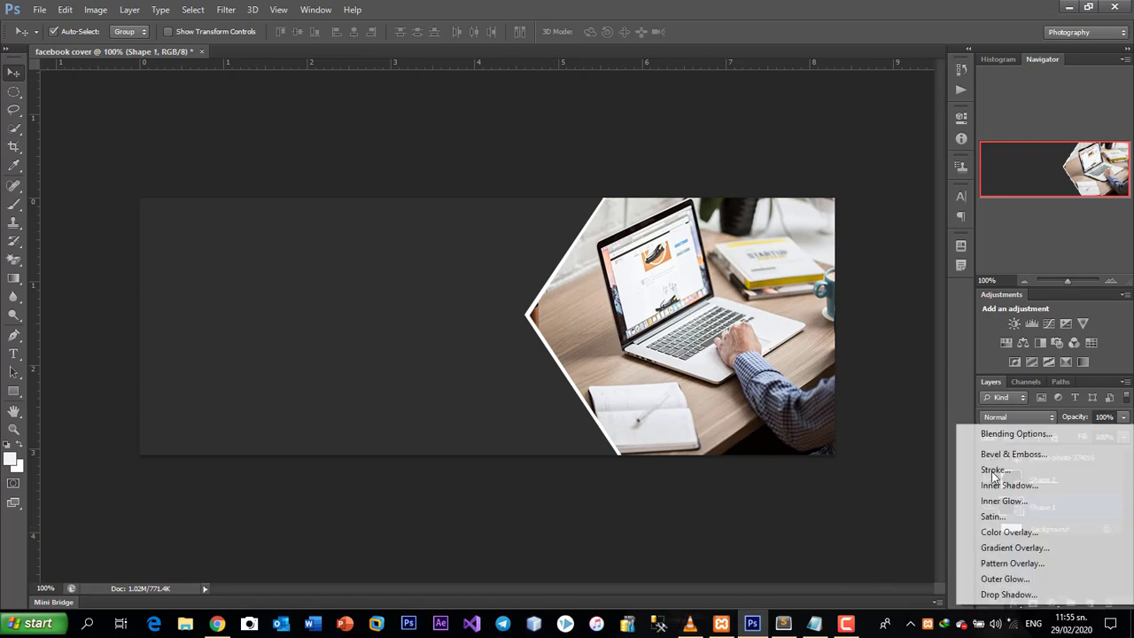
{"action": "left_click", "coordinate": [992, 472]}
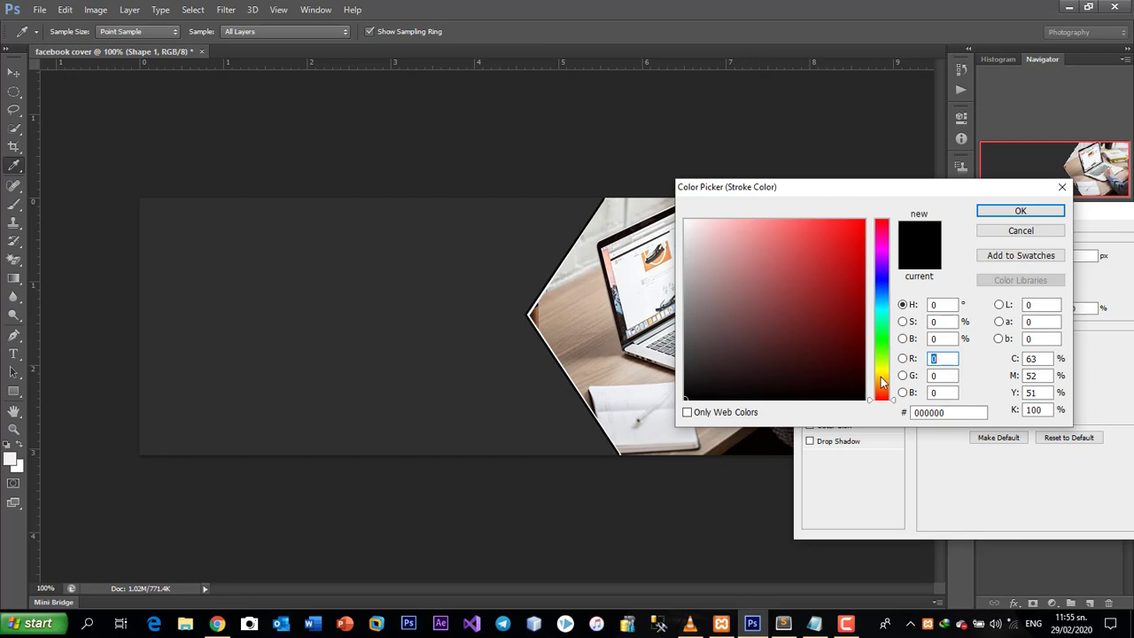
{"action": "left_click_drag", "start_coordinate": [881, 382], "coordinate": [884, 375]}
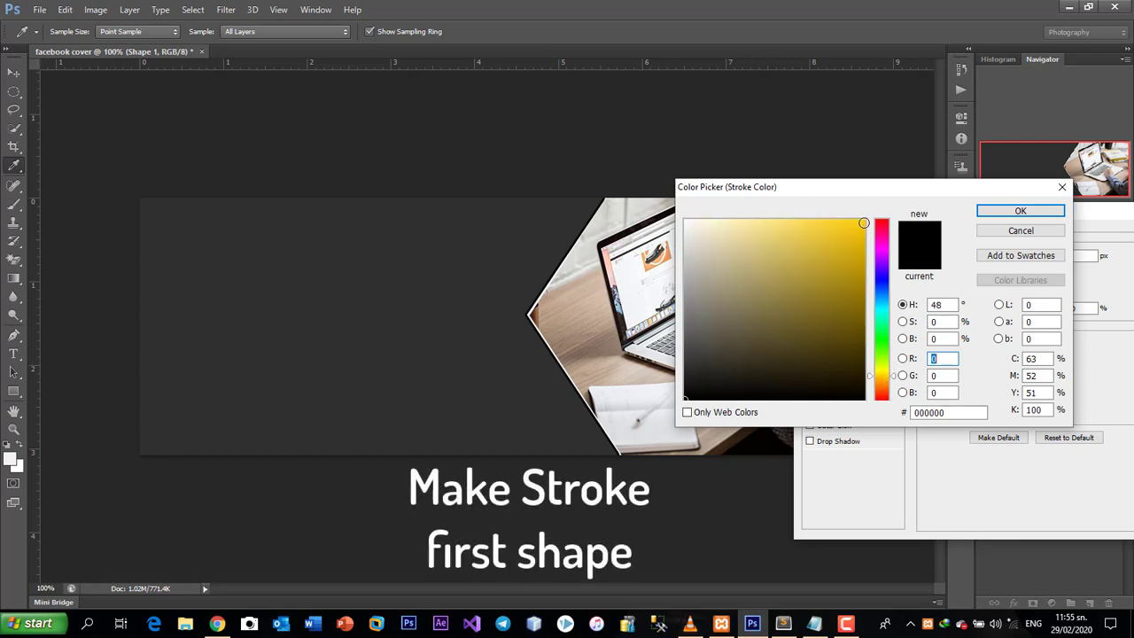
{"action": "left_click", "coordinate": [863, 220]}
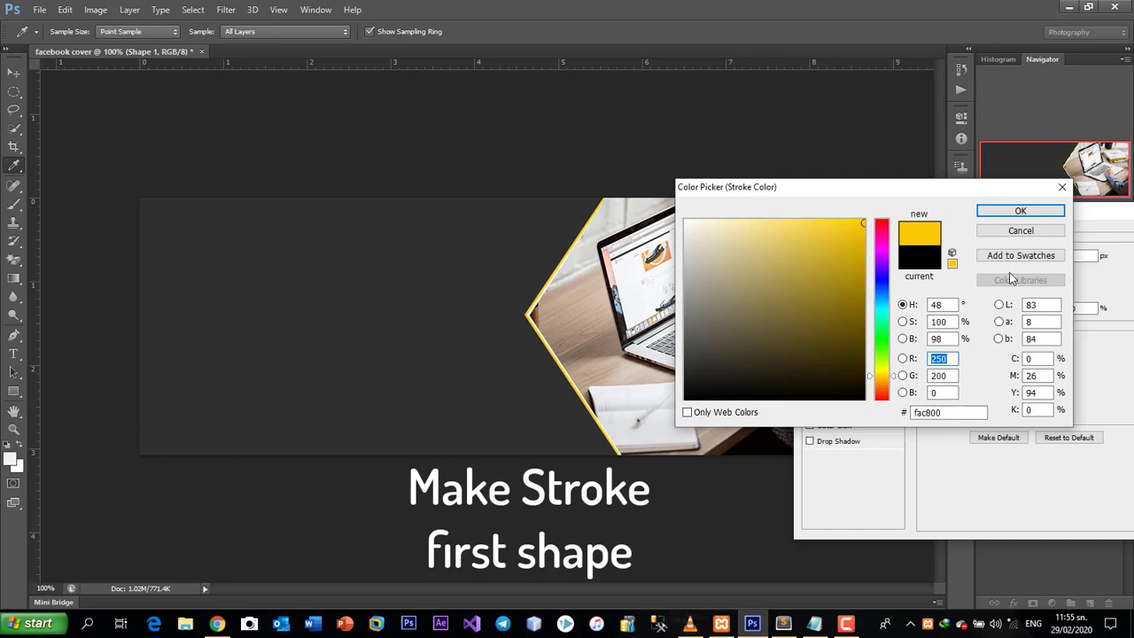
{"action": "left_click_drag", "start_coordinate": [998, 258], "coordinate": [1052, 252]}
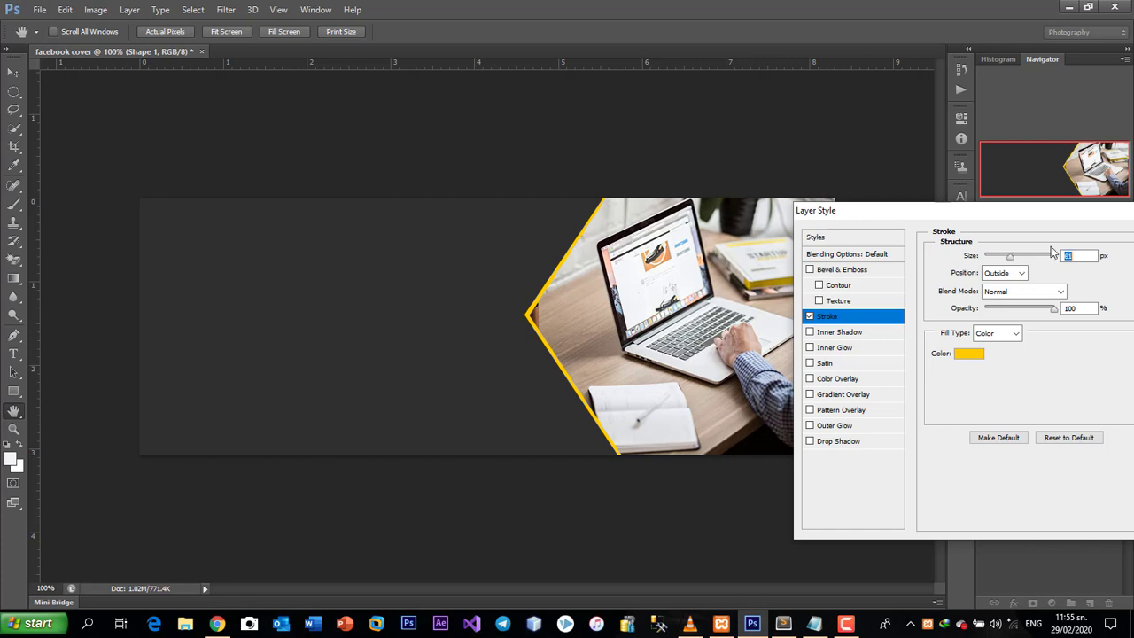
{"action": "key", "text": "Return"}
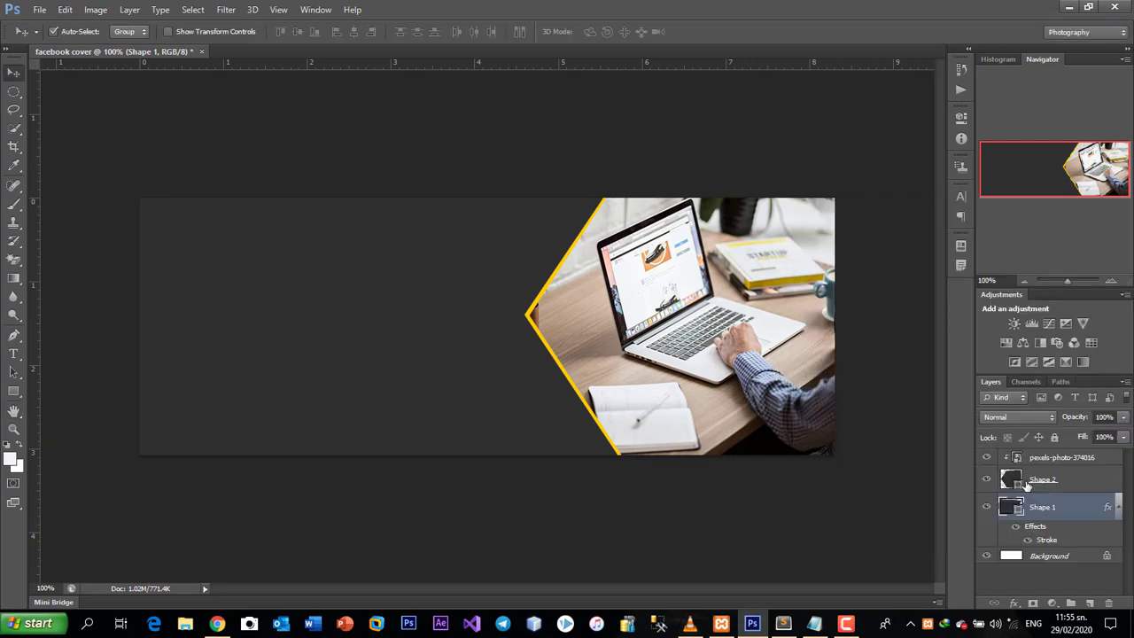
Nudge the right-hand pointed shape, Shape 2, to the right to widen the yellow V-shaped band.
{"action": "left_click", "coordinate": [1027, 485]}
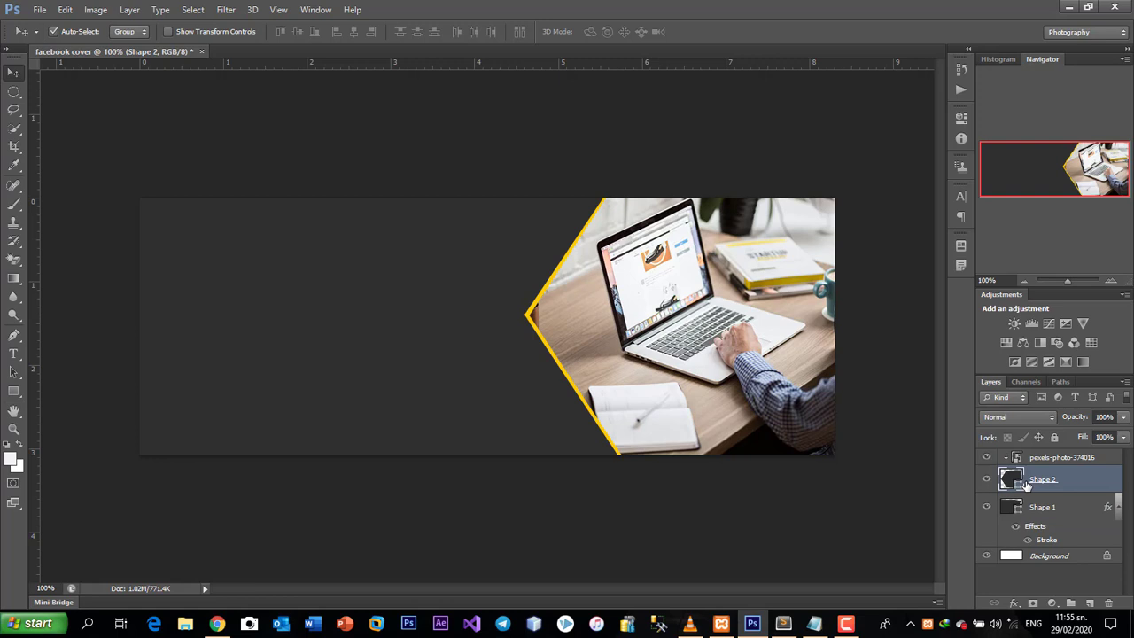
{"action": "key", "text": "shift+Right"}
{"action": "key", "text": "shift+Right"}
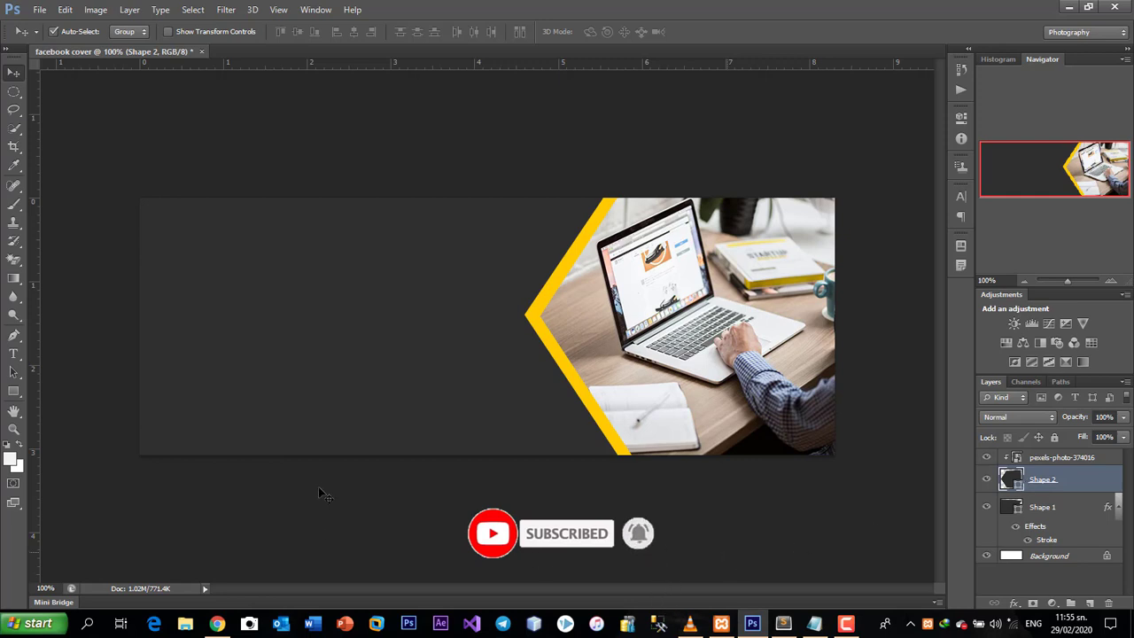
Add the point text "fac" in the upper part of the dark left area and move its layer above the photo layer.
{"action": "key", "text": "t"}
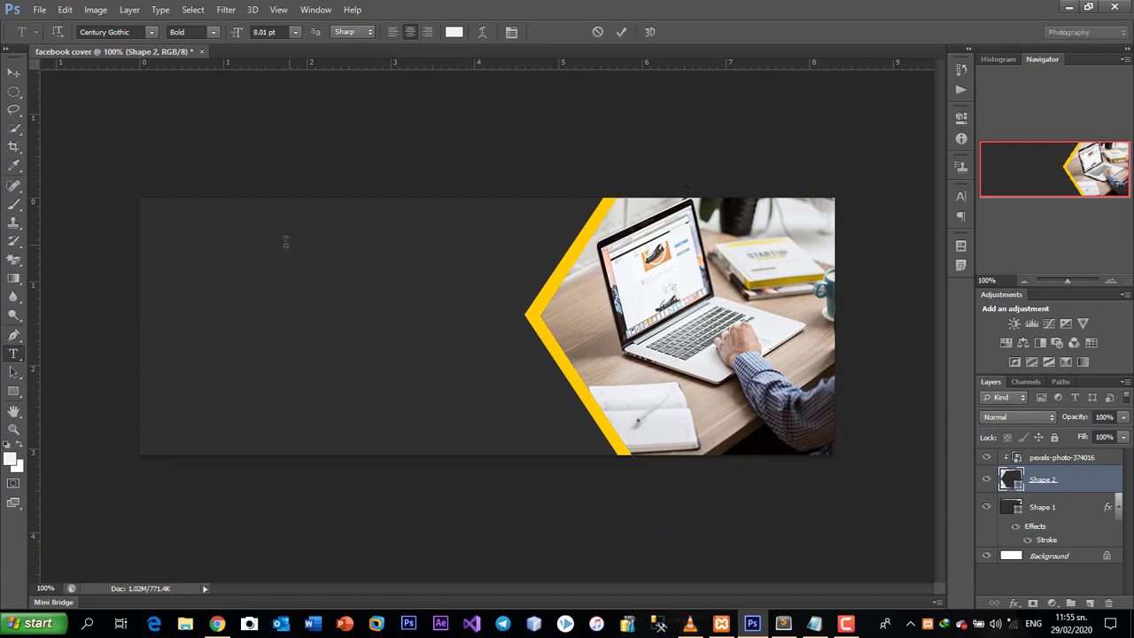
{"action": "left_click", "coordinate": [286, 242]}
{"action": "type", "text": "tart"}
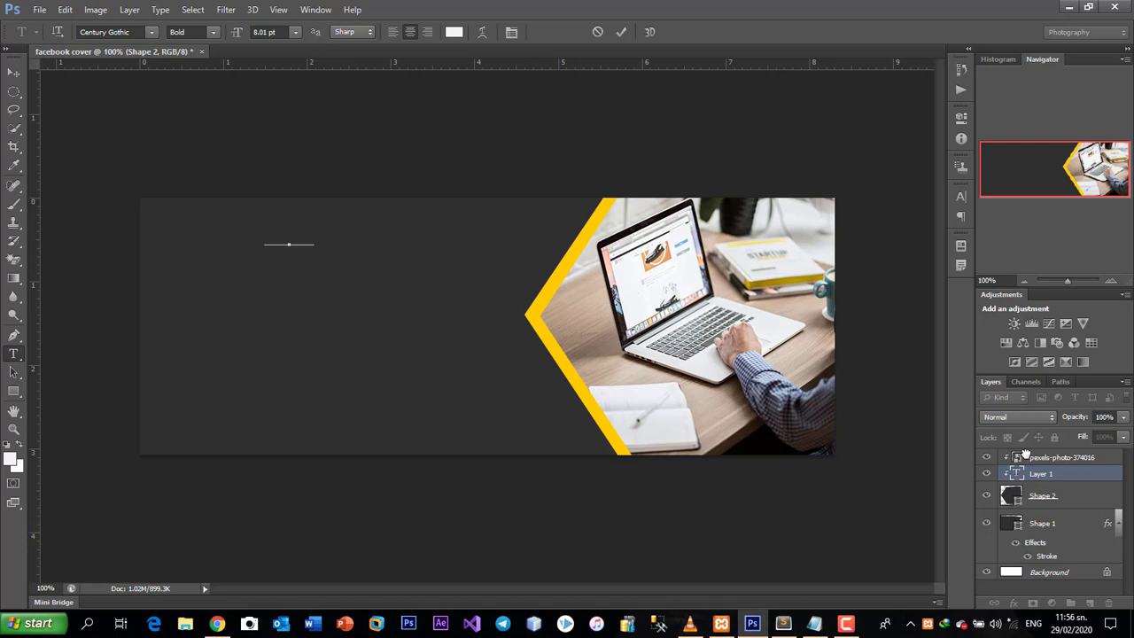
{"action": "left_click_drag", "start_coordinate": [1025, 453], "coordinate": [1025, 451]}
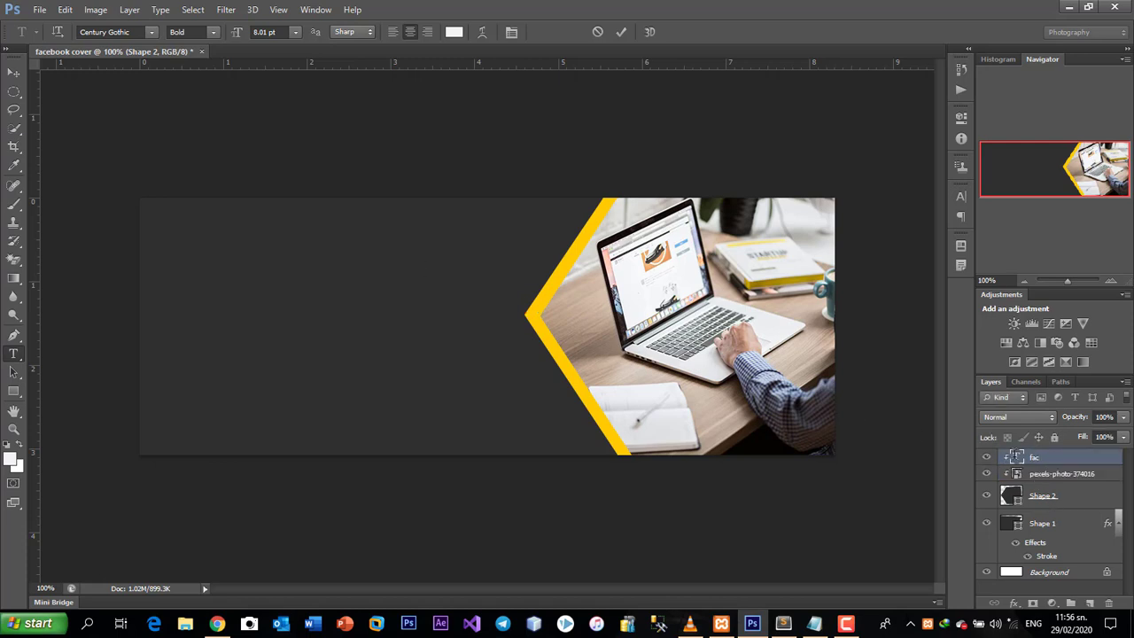
Colour the new text yellow ffcc00, sampled from the V-shaped band, and release its layer from the clipping mask.
{"action": "double_click", "coordinate": [1015, 456]}
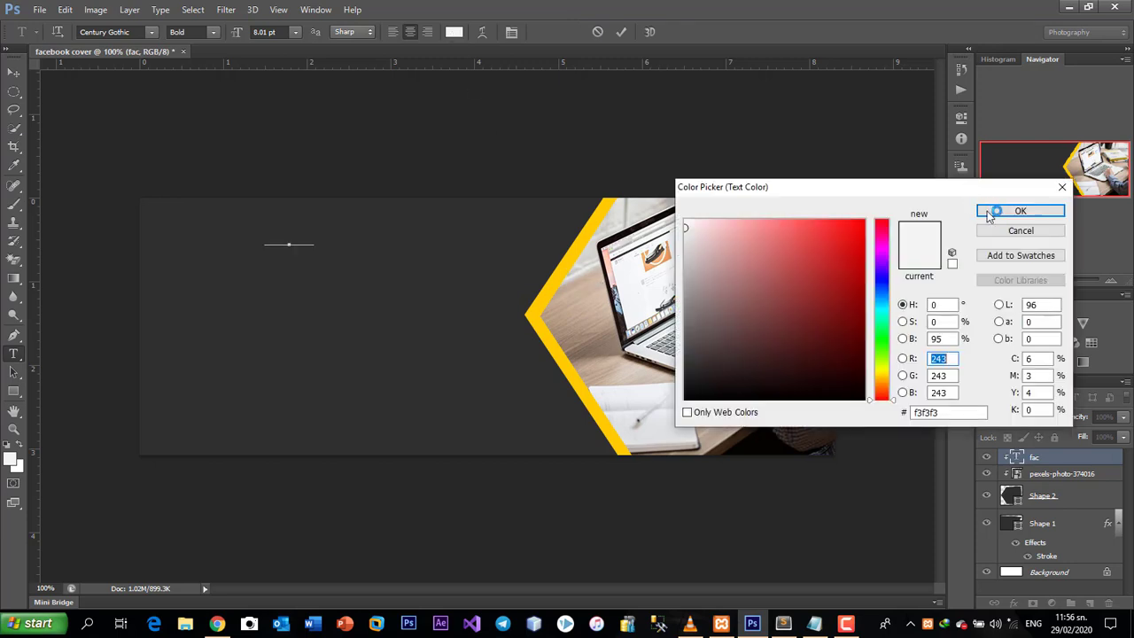
{"action": "left_click", "coordinate": [583, 235]}
{"action": "key", "text": "Return"}
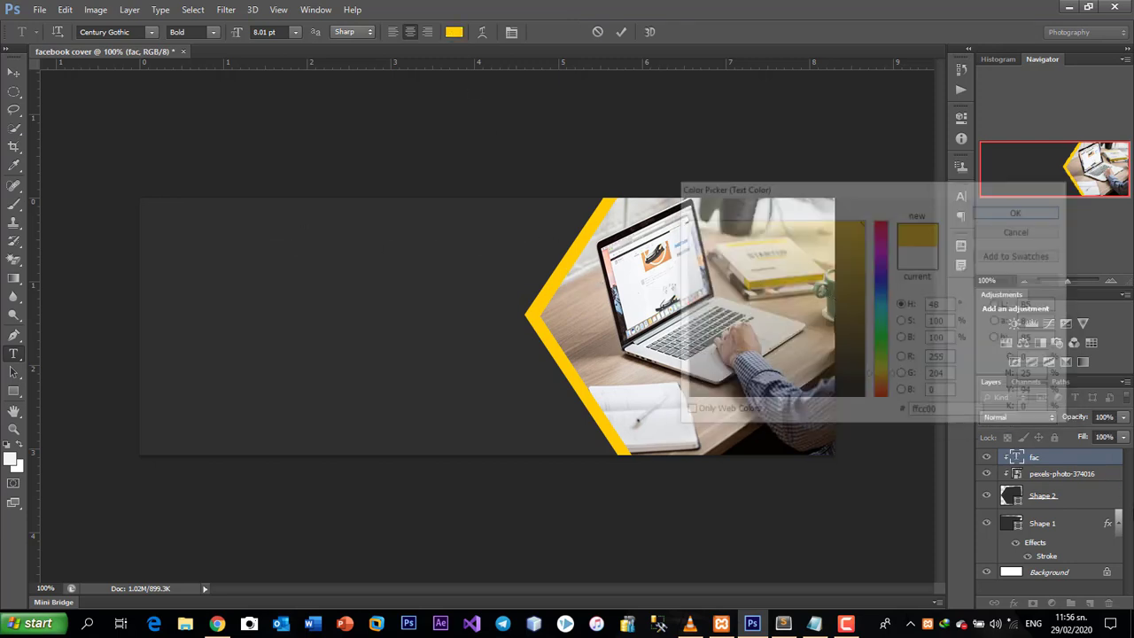
{"action": "left_click", "coordinate": [1033, 467]}
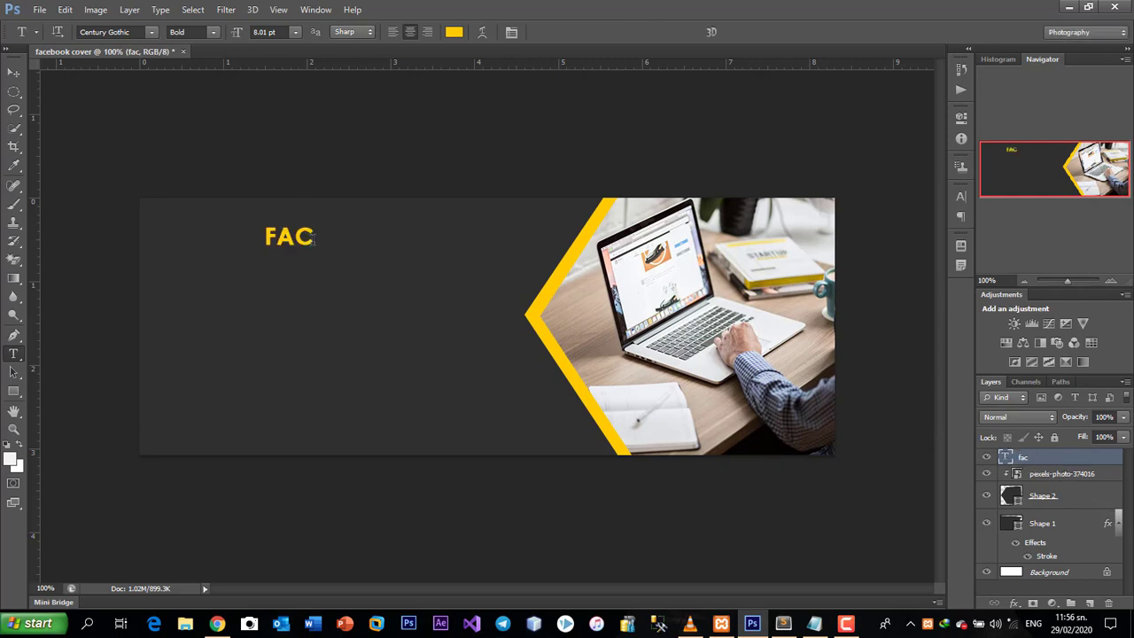
Extend the yellow heading text to read "FACBOOK COVER".
{"action": "left_click", "coordinate": [312, 237]}
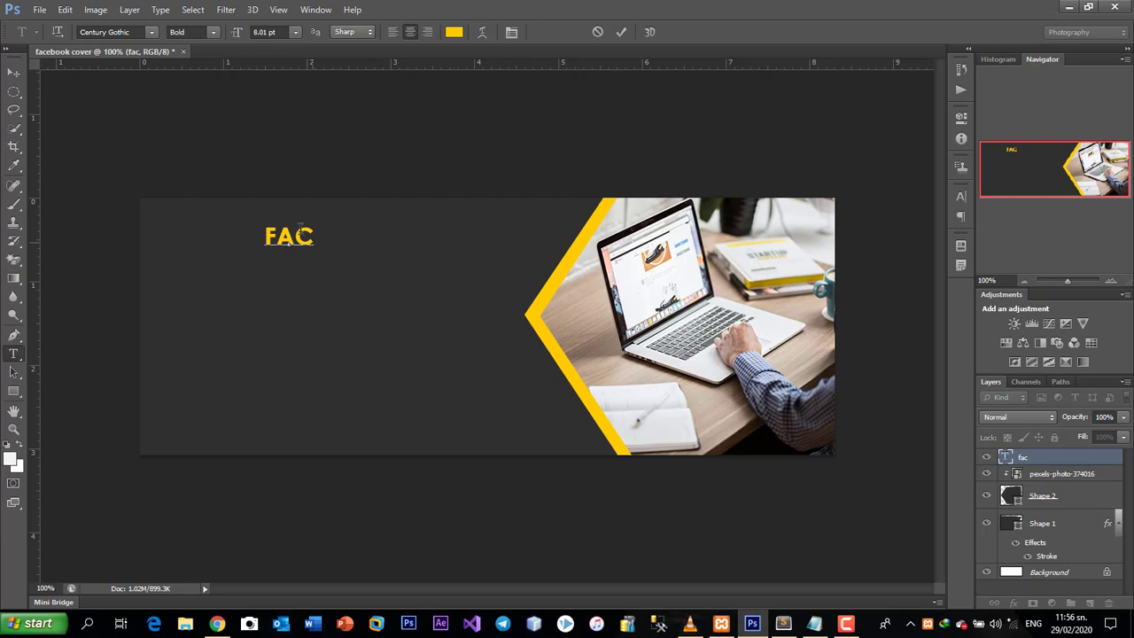
{"action": "type", "text": "BOO K "}
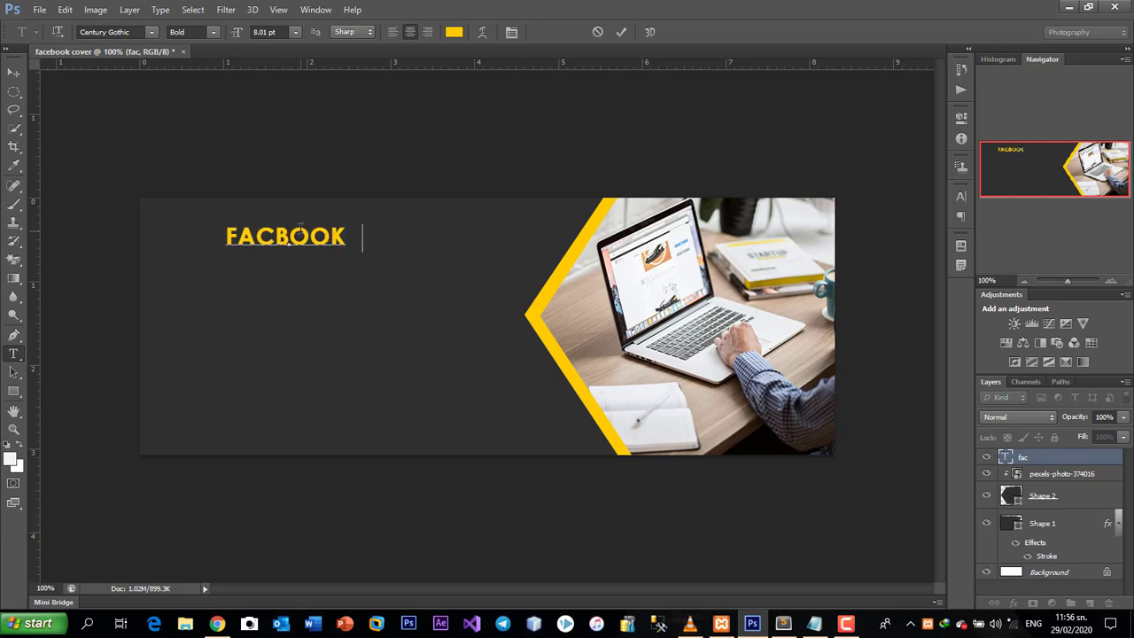
{"action": "type", "text": "COVER"}
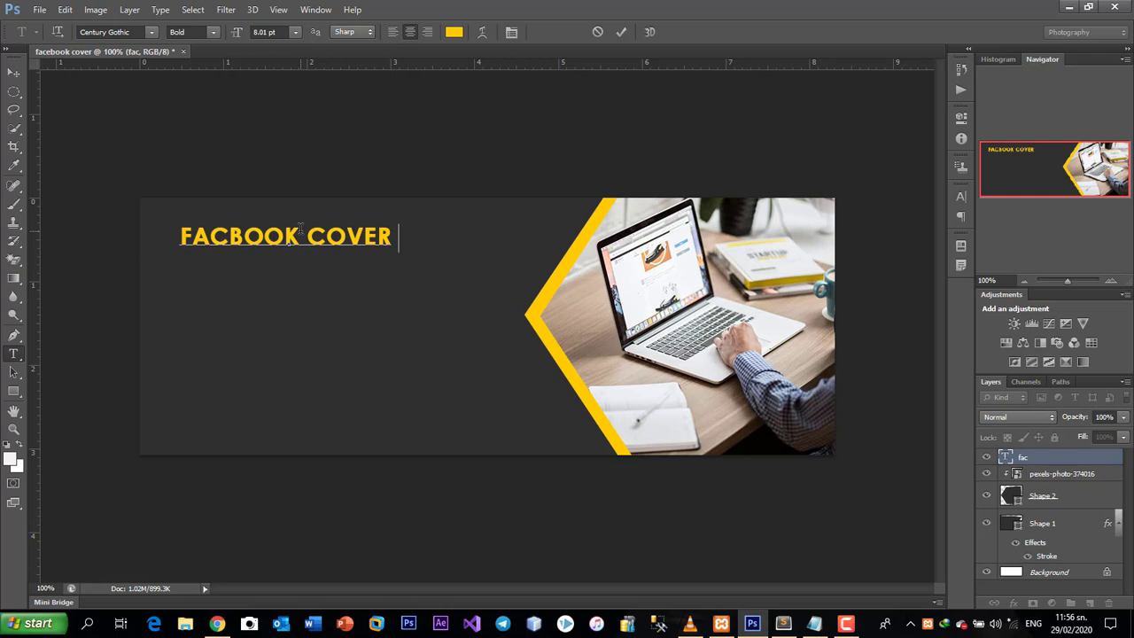
Remove the second word from the heading so that it reads "FACBOOK".
{"action": "key", "text": "BackSpace"}
{"action": "key", "text": "BackSpace"}
{"action": "key", "text": "BackSpace"}
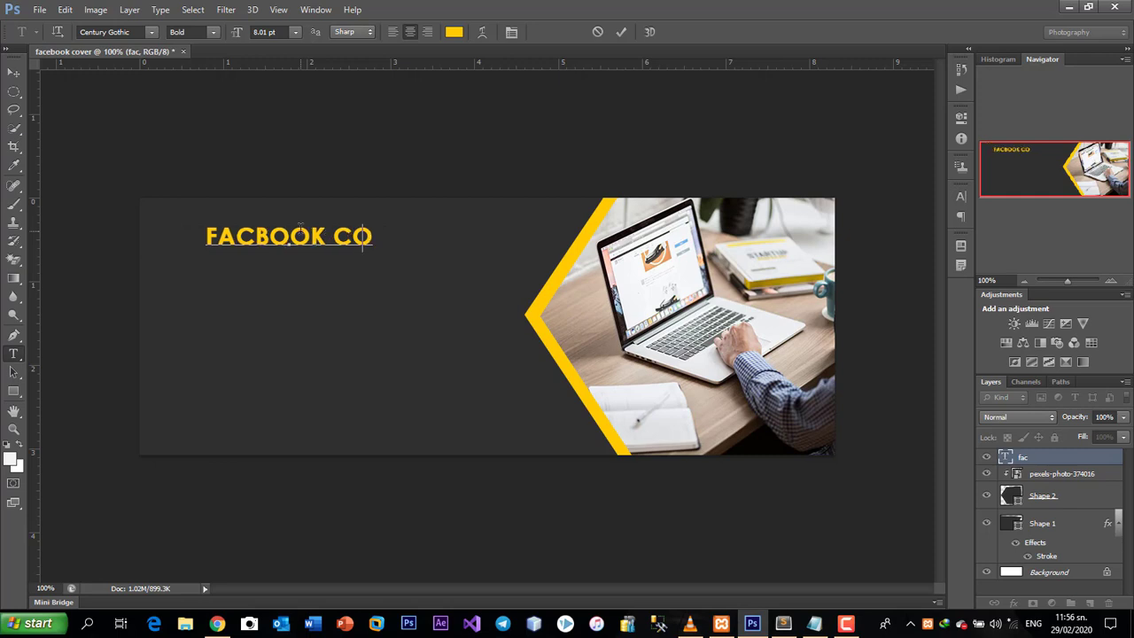
{"action": "key", "text": "BackSpace"}
{"action": "key", "text": "BackSpace"}
{"action": "key", "text": "BackSpace"}
{"action": "key", "text": "BackSpace"}
{"action": "type", "text": "K"}
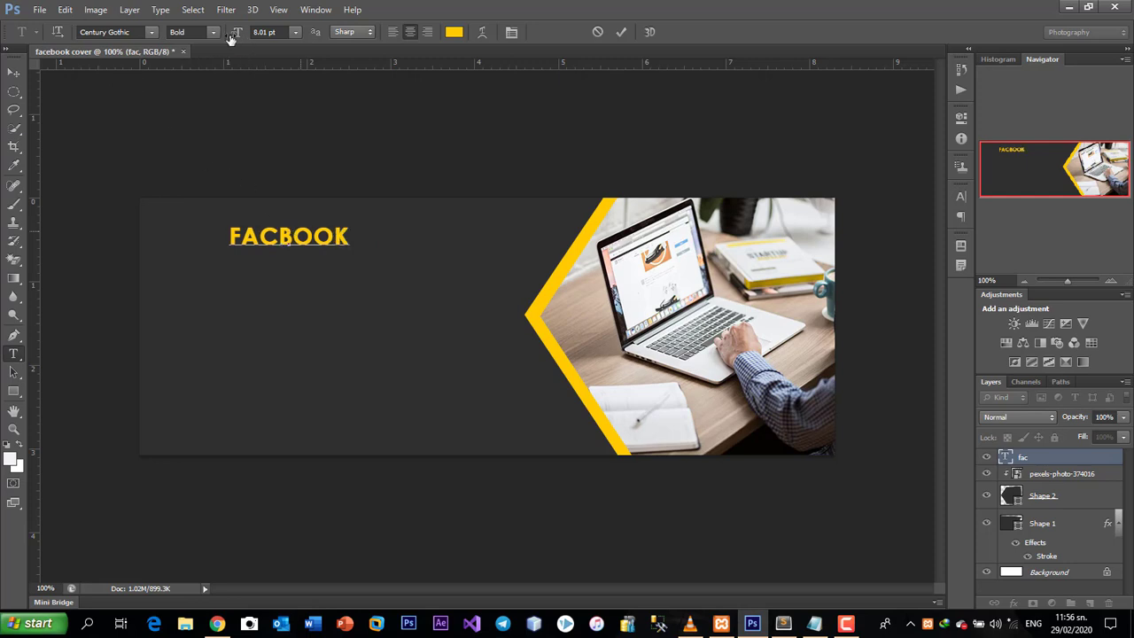
Enlarge the whole "FACBOOK" heading to 15.01 pt and change its font to Colonna MT.
{"action": "key", "text": "ctrl+a"}
{"action": "left_click_drag", "start_coordinate": [237, 39], "coordinate": [135, 32]}
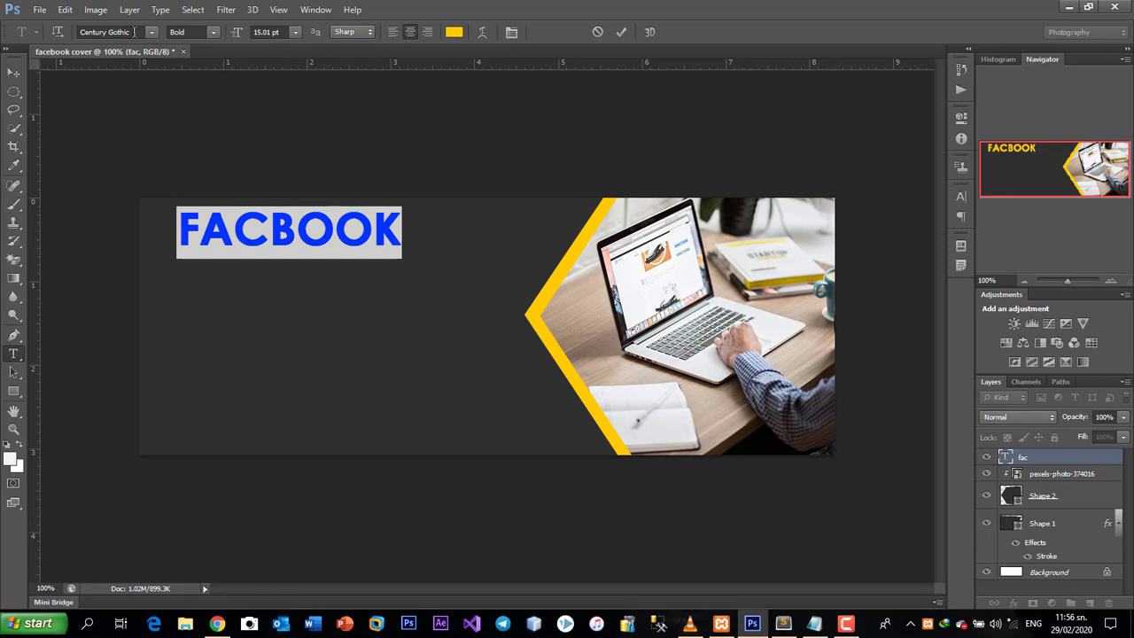
{"action": "left_click", "coordinate": [133, 32]}
{"action": "key", "text": "Down"}
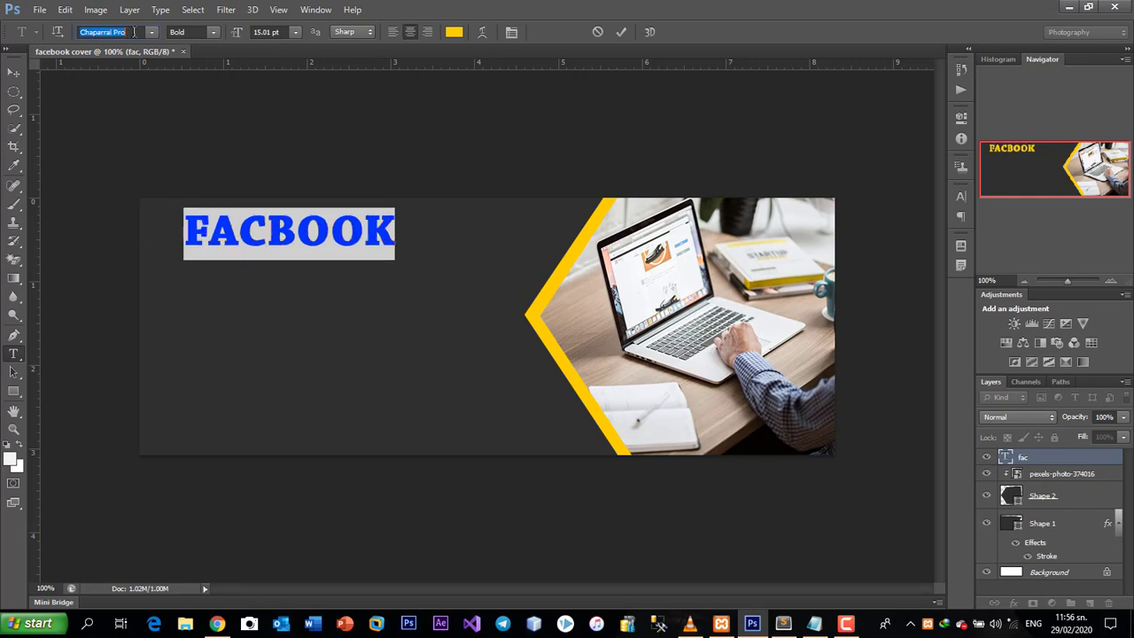
{"action": "key", "text": "Down"}
{"action": "key", "text": "Down"}
{"action": "key", "text": "Down"}
{"action": "key", "text": "Down"}
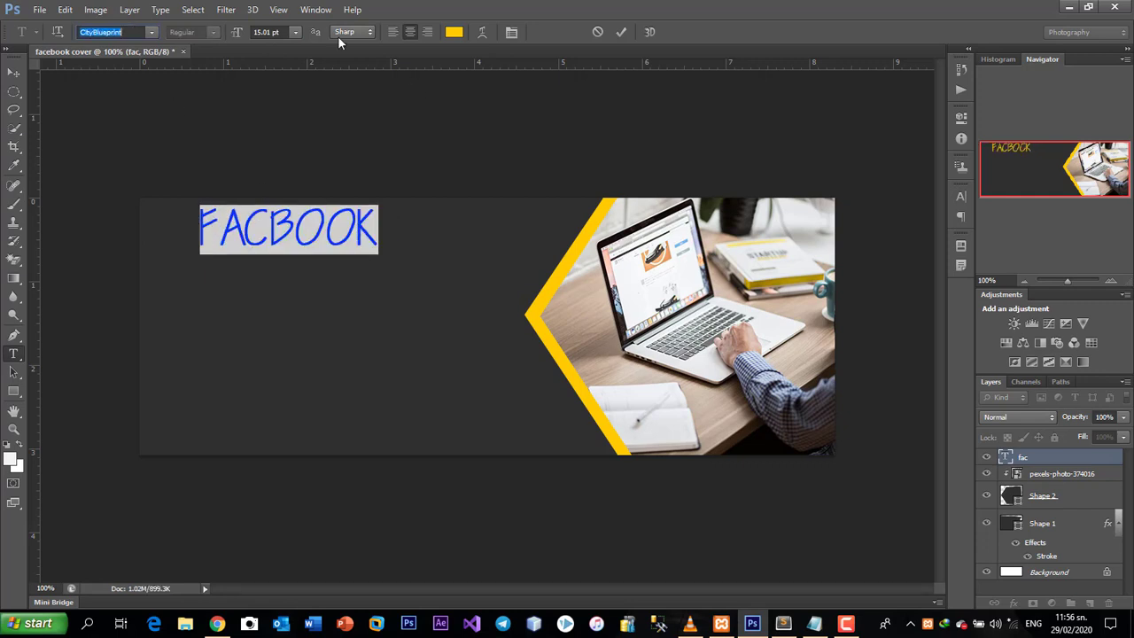
{"action": "key", "text": "Up"}
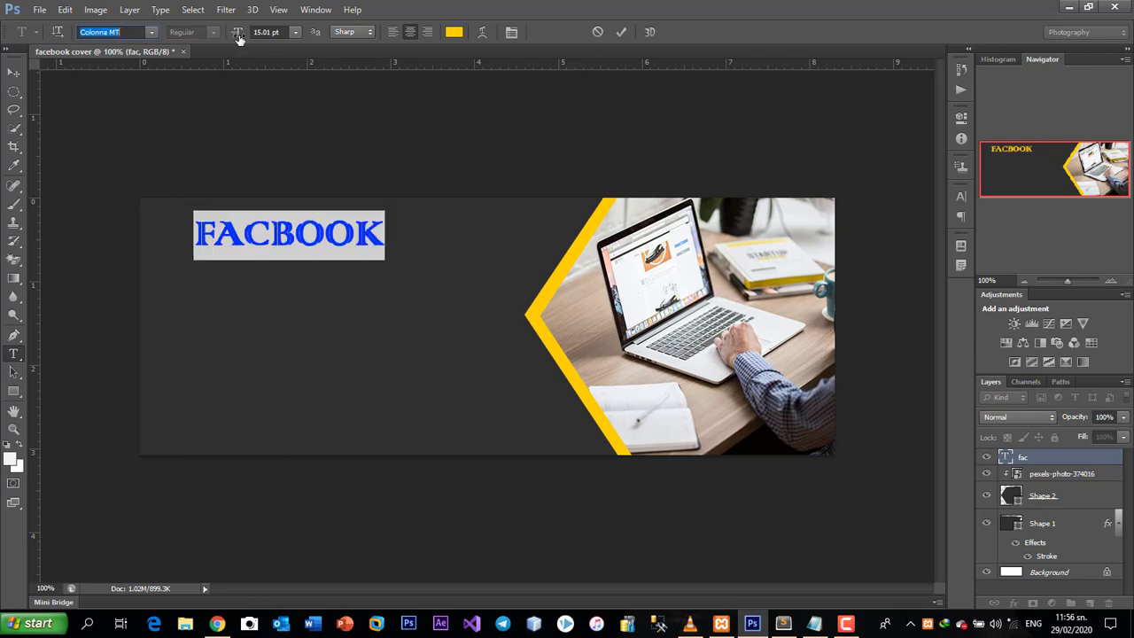
Set the "FACBOOK" heading's size to 18.01 pt and reposition it in the upper part of the dark area.
{"action": "left_click_drag", "start_coordinate": [238, 38], "coordinate": [393, 359]}
{"action": "left_click", "coordinate": [620, 33]}
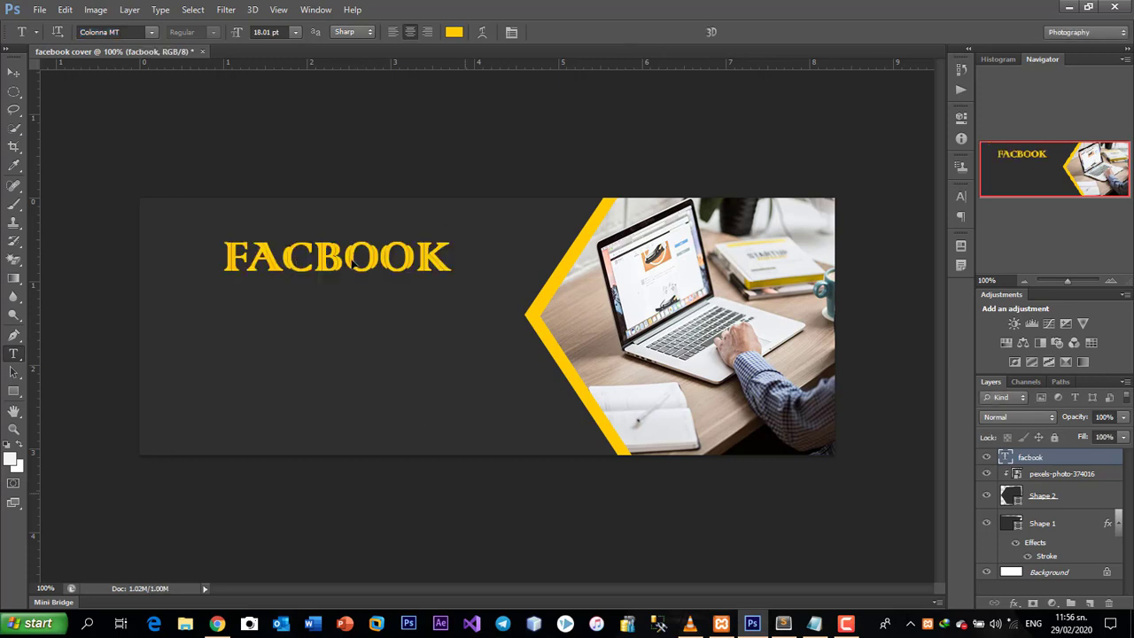
{"action": "key", "text": "v"}
{"action": "left_click_drag", "start_coordinate": [362, 261], "coordinate": [363, 263]}
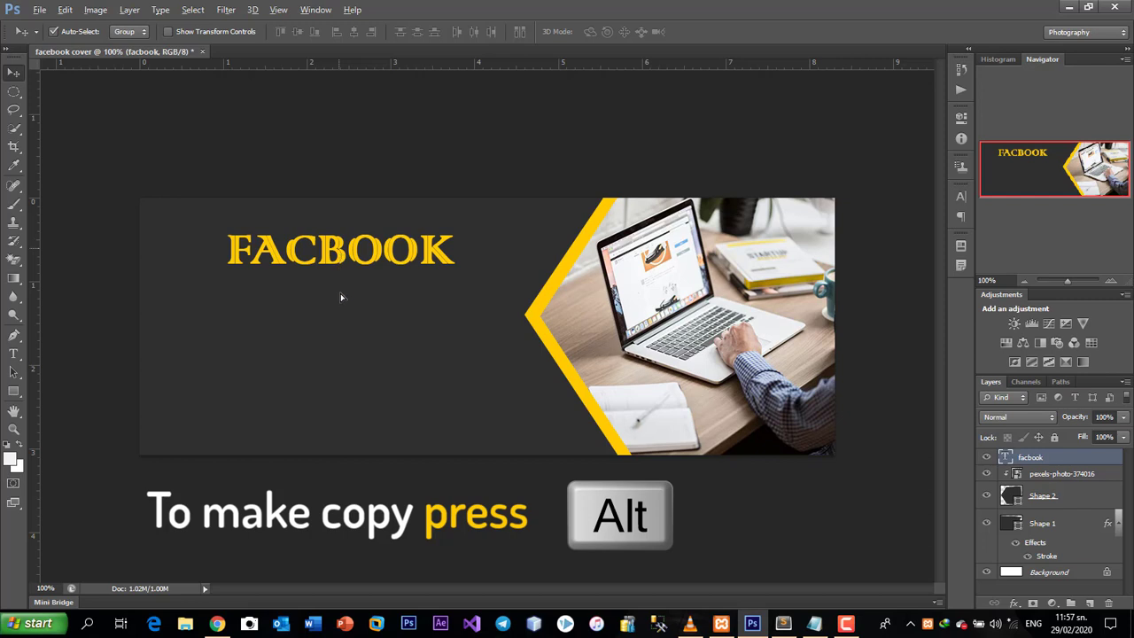
Duplicate the heading directly below itself and replace the copy's text with "COVER ART".
{"action": "left_click_drag", "start_coordinate": [340, 293], "coordinate": [340, 298]}
{"action": "key", "text": "t"}
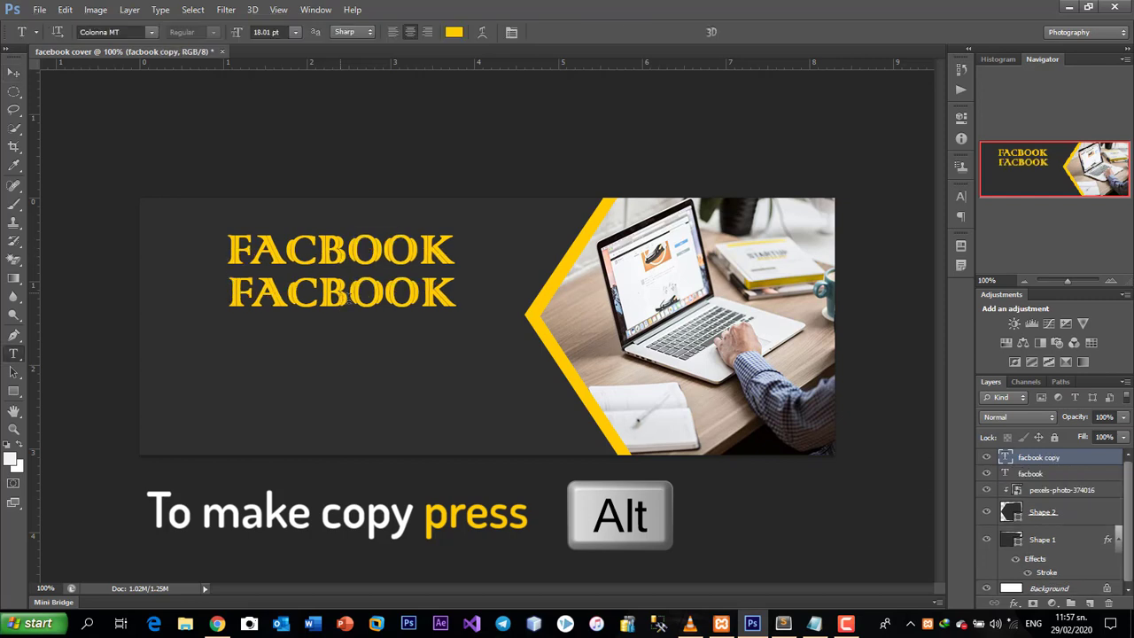
{"action": "left_click", "coordinate": [349, 297]}
{"action": "double_click", "coordinate": [349, 299]}
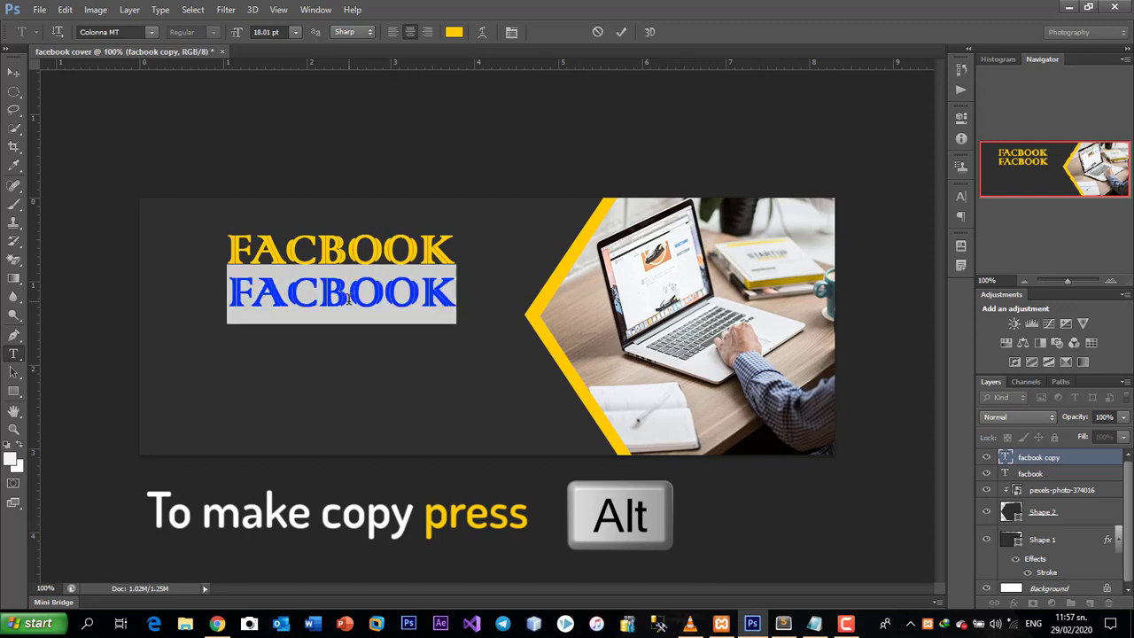
{"action": "type", "text": "COVER"}
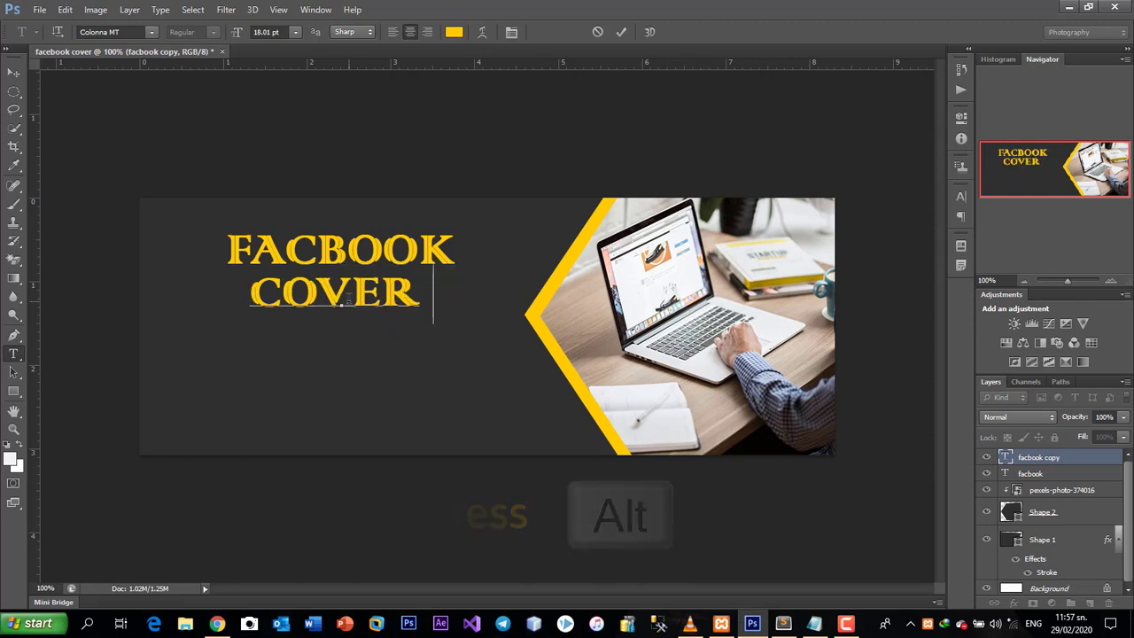
{"action": "type", "text": " ART"}
Colour the "COVER ART" text white, ffffff.
{"action": "key", "text": "ctrl+a"}
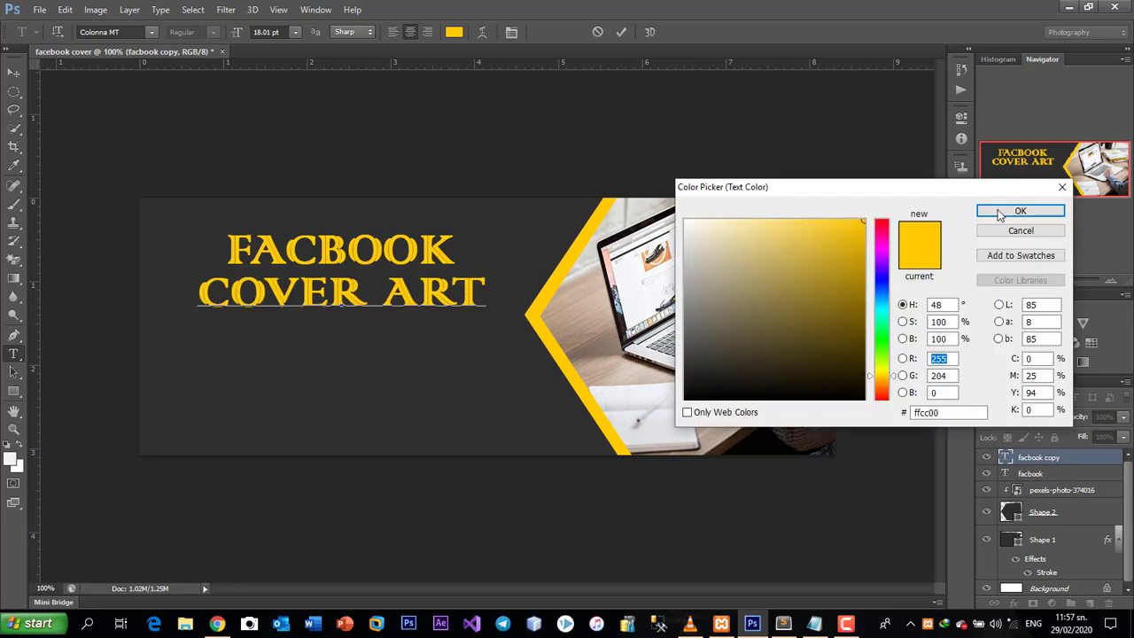
{"action": "left_click", "coordinate": [684, 221]}
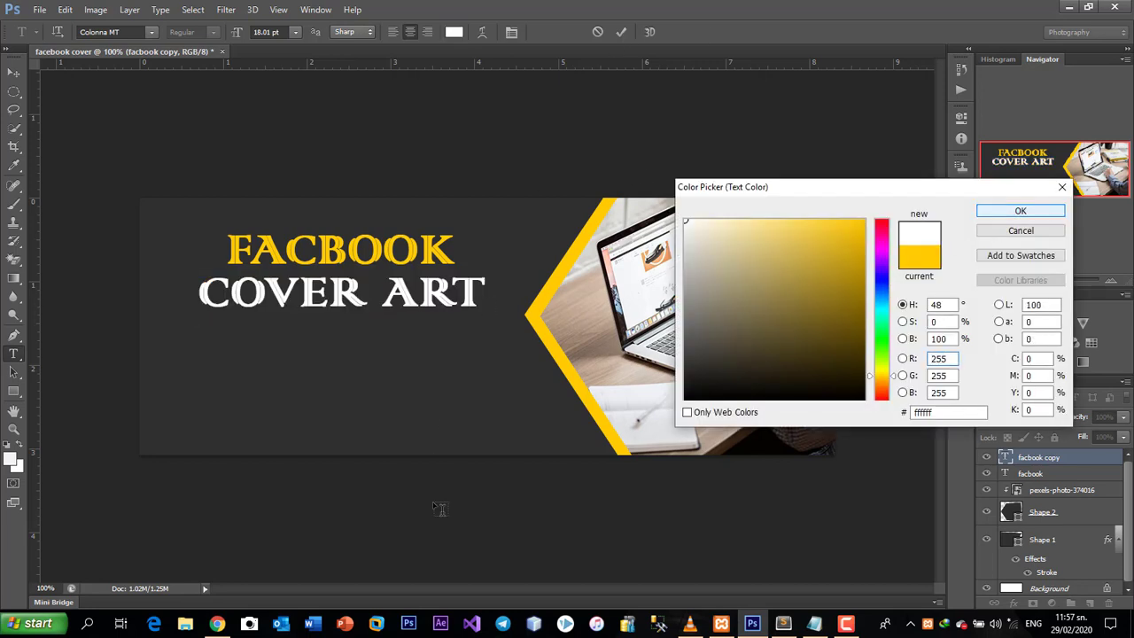
{"action": "key", "text": "Return"}
{"action": "key", "text": "ctrl+Return"}
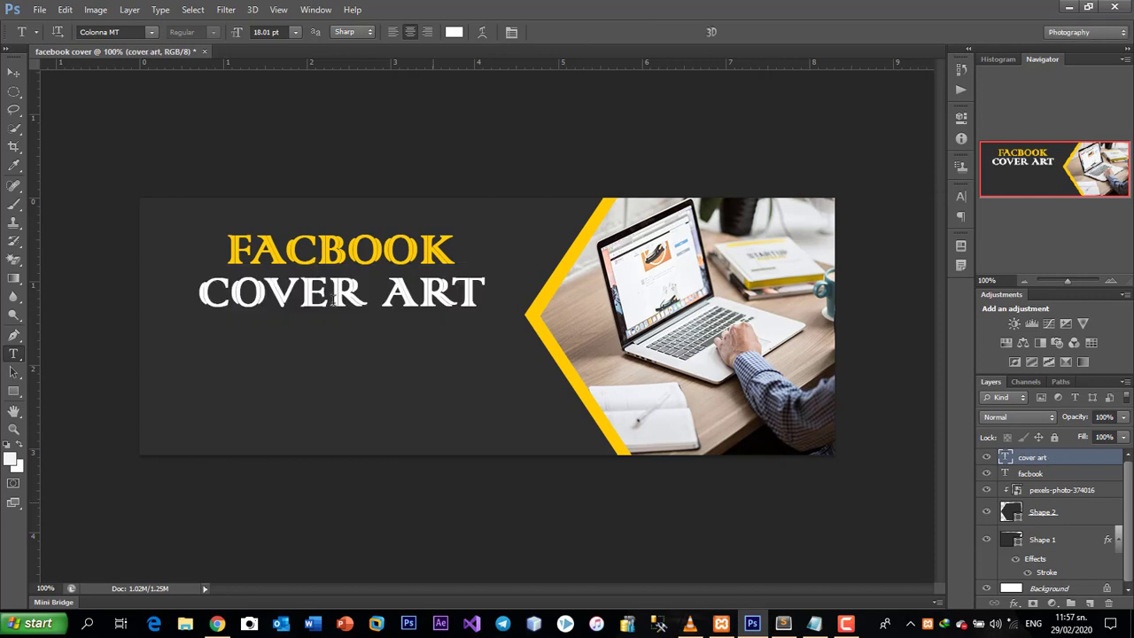
Try several fonts on the "COVER ART" text and set it to Chiller.
{"action": "left_click", "coordinate": [333, 301]}
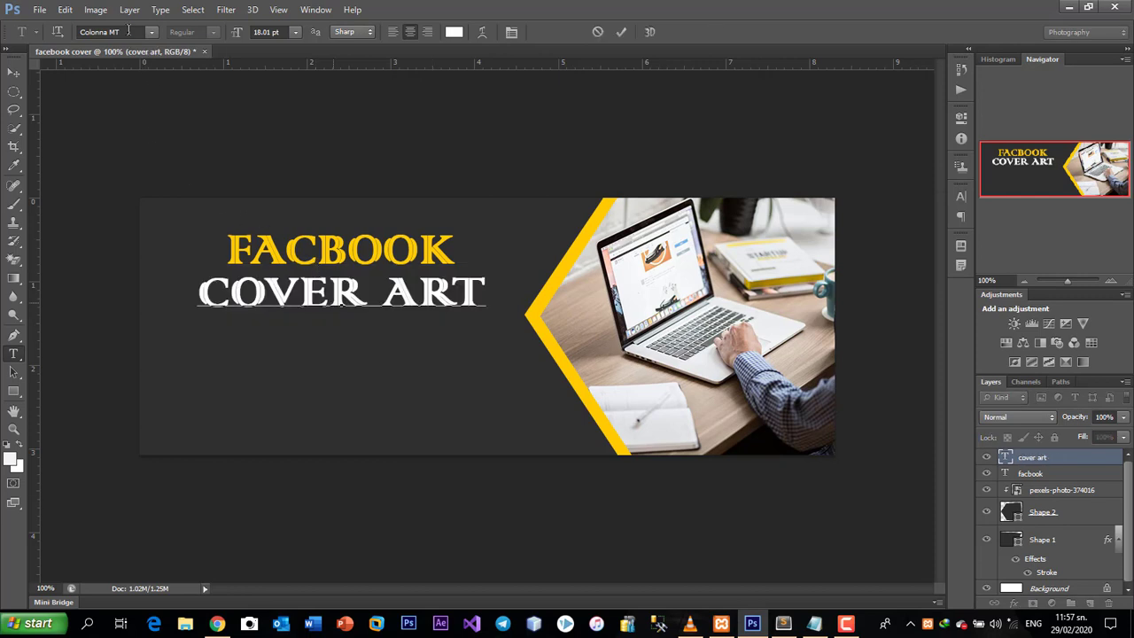
{"action": "key", "text": "ctrl+a"}
{"action": "left_click", "coordinate": [128, 31]}
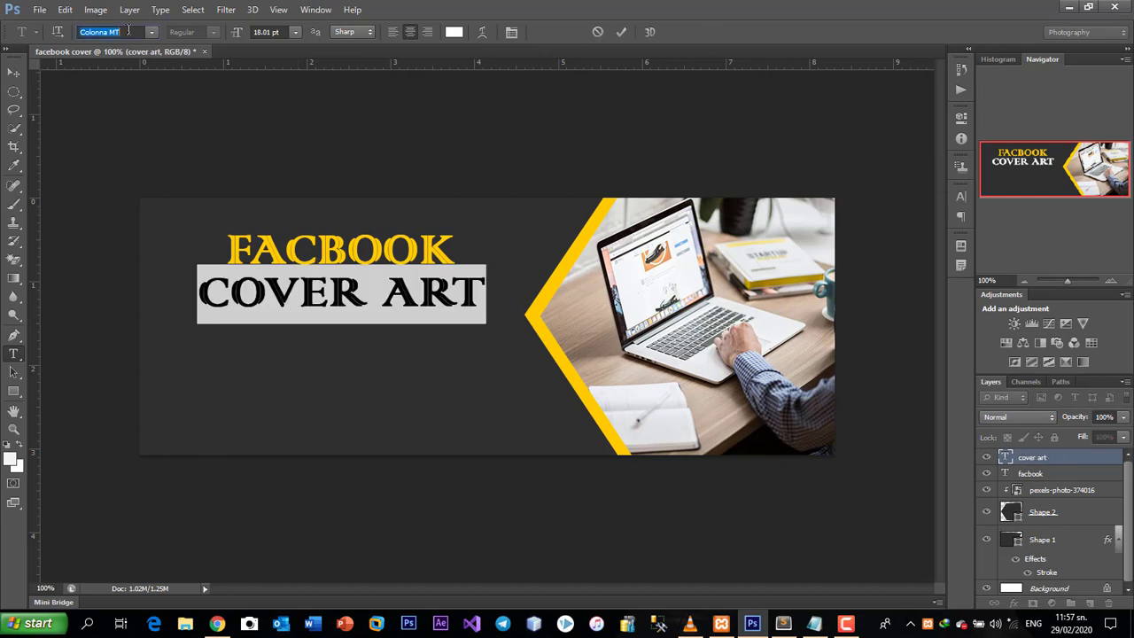
{"action": "key", "text": "Down"}
{"action": "key", "text": "Down"}
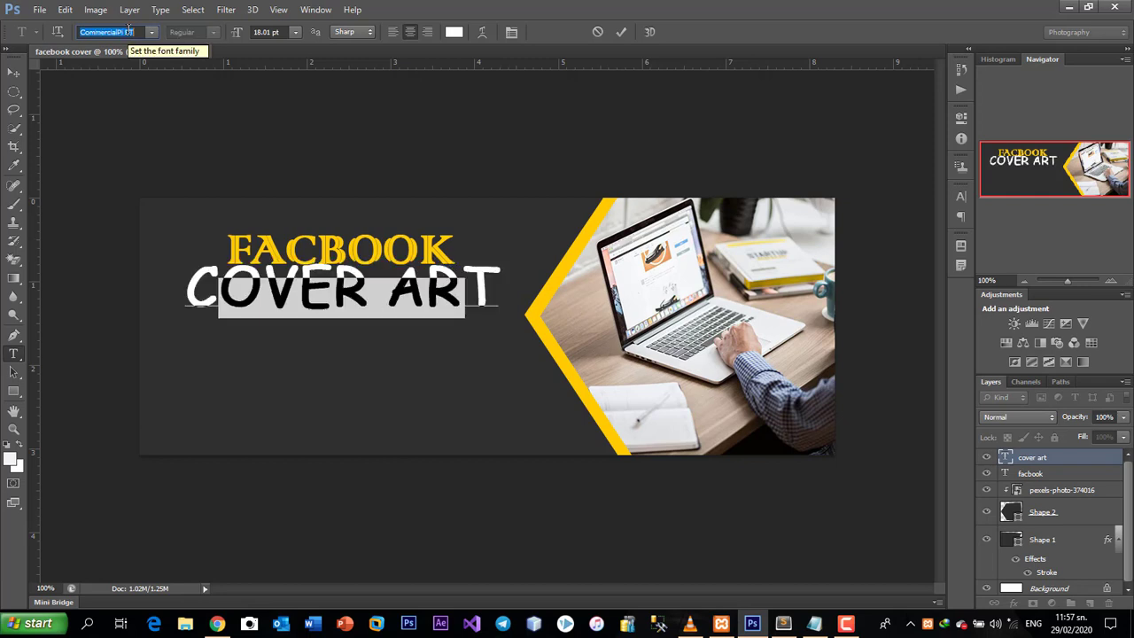
{"action": "key", "text": "Down"}
{"action": "key", "text": "Down"}
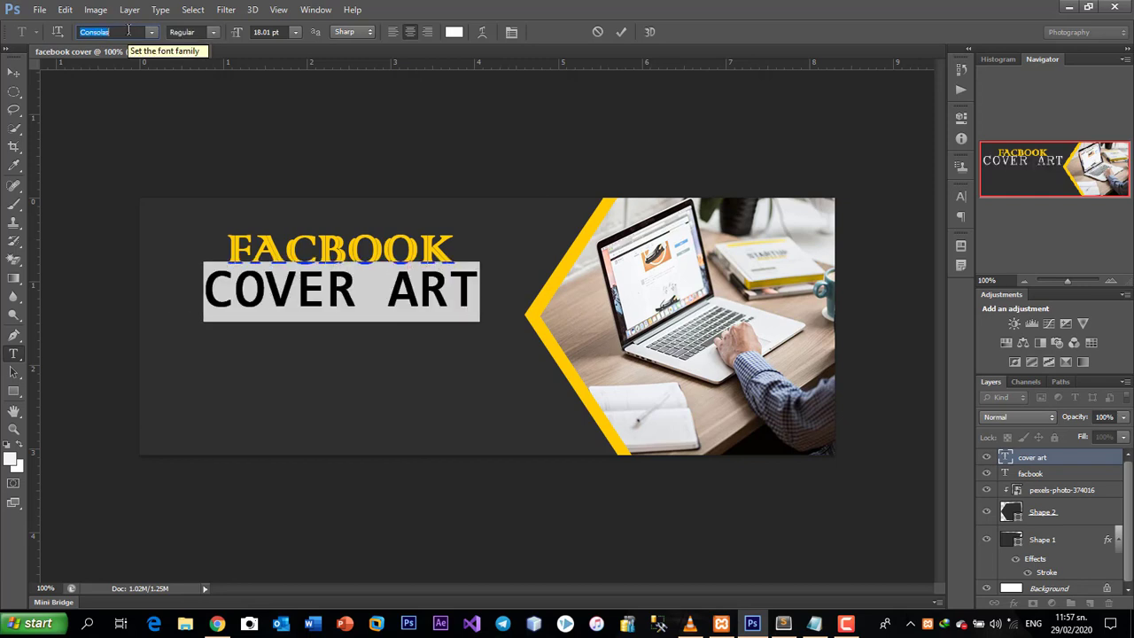
{"action": "key", "text": "Down"}
{"action": "key", "text": "Down"}
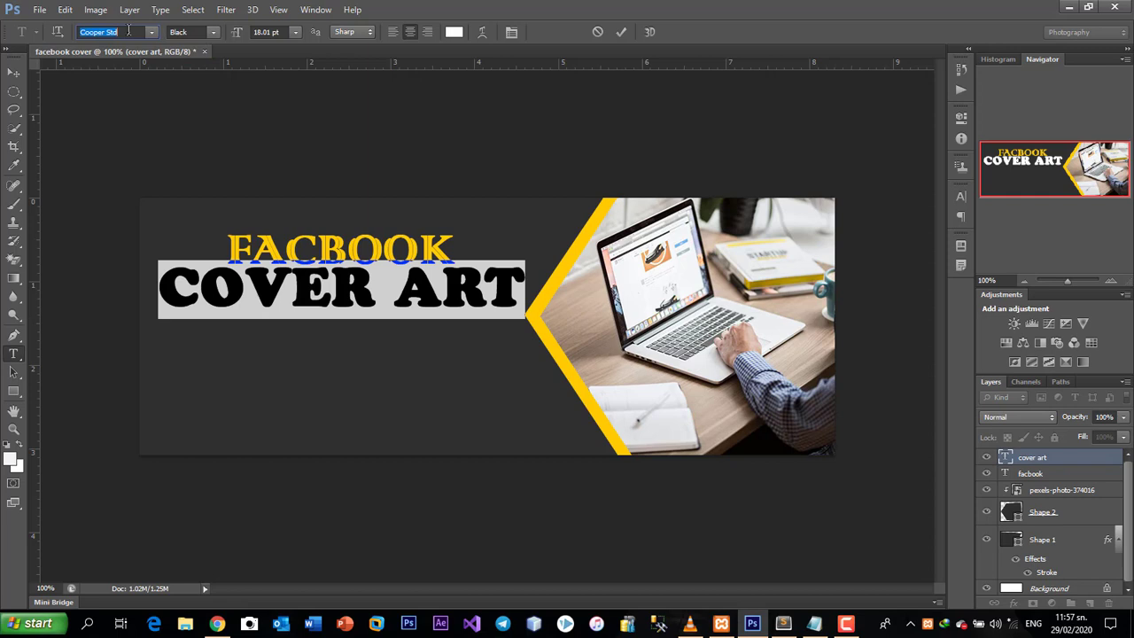
{"action": "key", "text": "Up"}
{"action": "key", "text": "Up"}
{"action": "key", "text": "Up"}
{"action": "key", "text": "Up"}
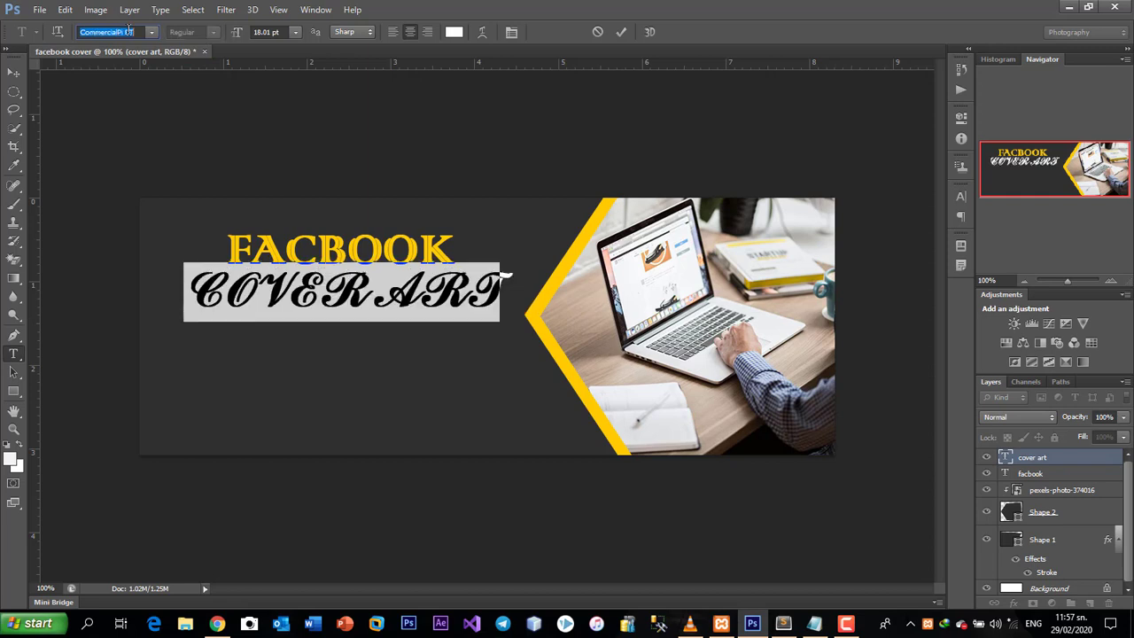
{"action": "key", "text": "Up"}
{"action": "key", "text": "Up"}
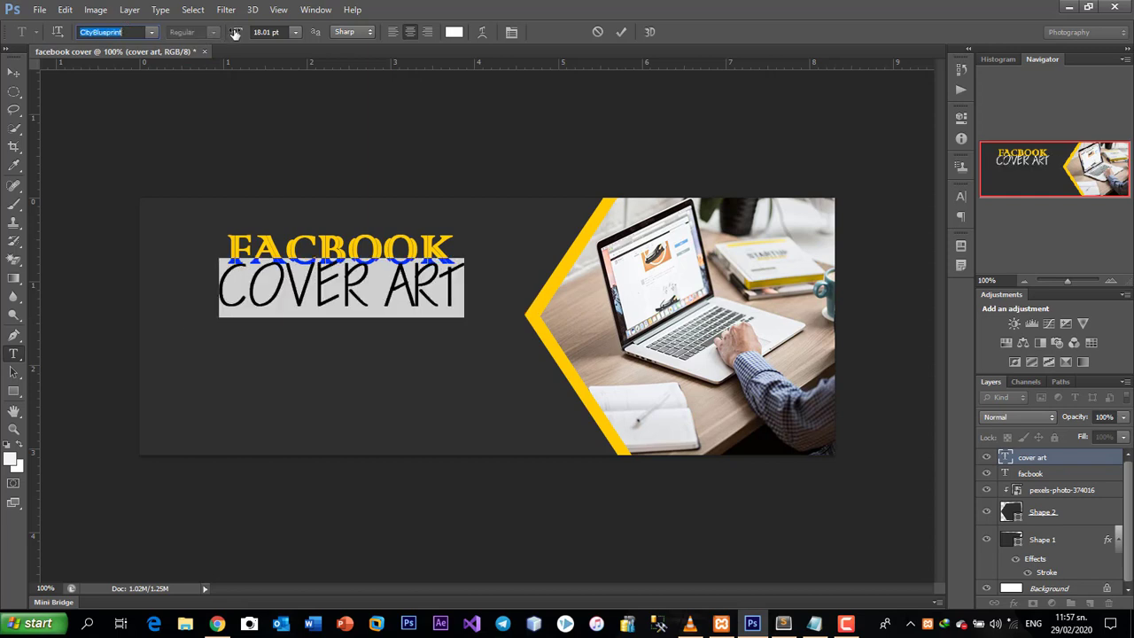
{"action": "key", "text": "Up"}
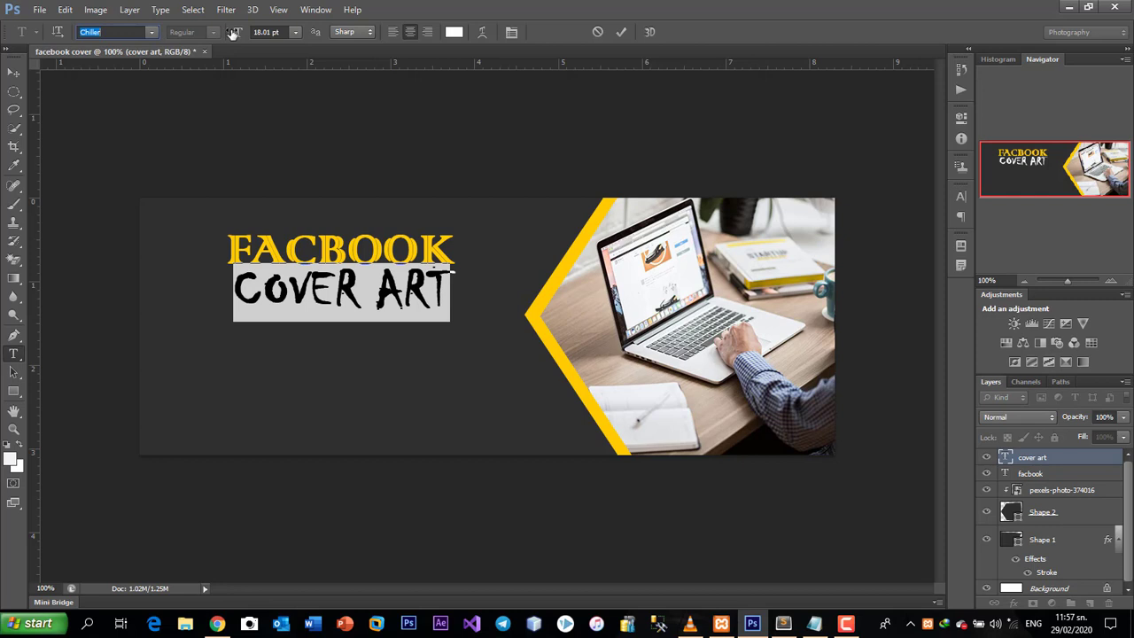
Reduce the "COVER ART" text size to 15.01 pt.
{"action": "left_click_drag", "start_coordinate": [234, 33], "coordinate": [230, 34]}
{"action": "key", "text": "Up"}
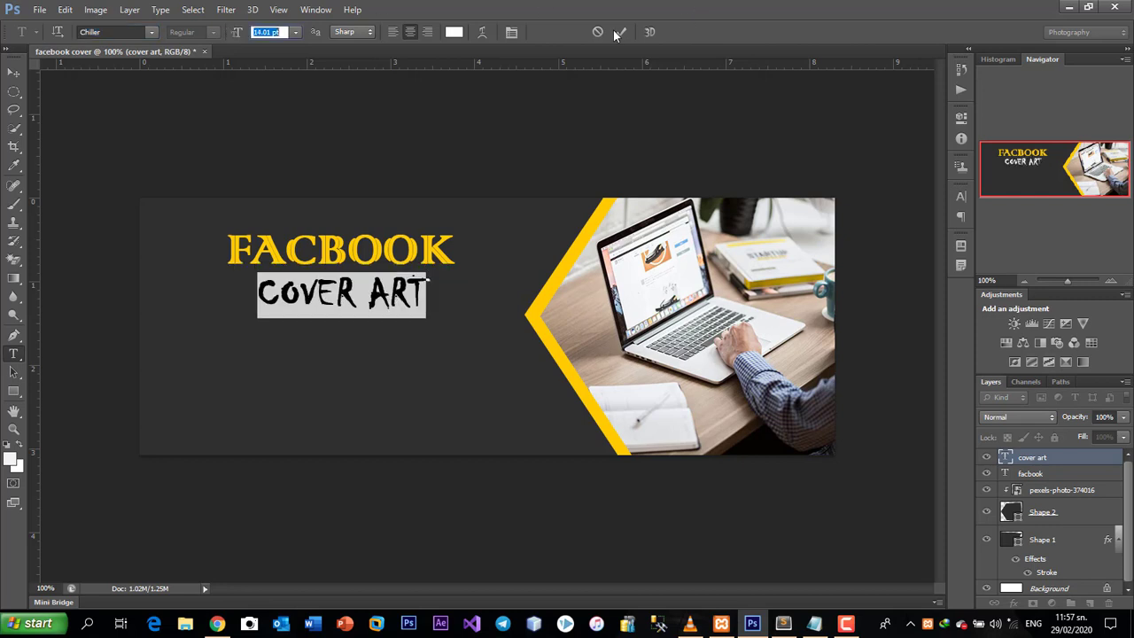
{"action": "key", "text": "Up"}
{"action": "key", "text": "shift+Tab"}
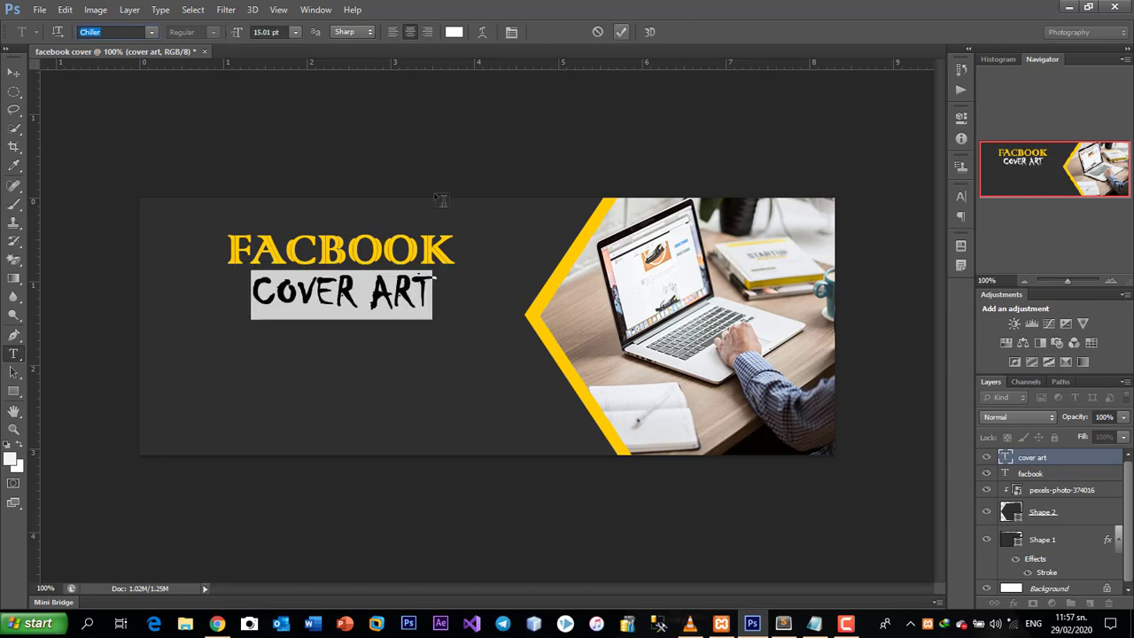
{"action": "key", "text": "ctrl+Return"}
Scale the yellow "FACBOOK" heading up proportionally from its centre to about 117%.
{"action": "key", "text": "v"}
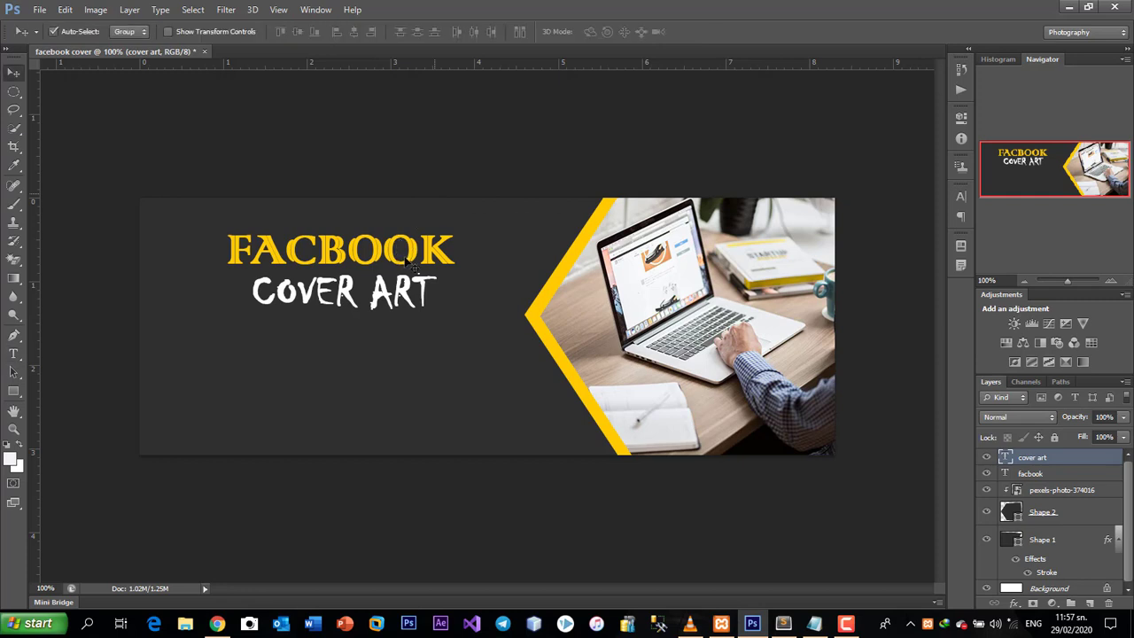
{"action": "left_click", "coordinate": [410, 263]}
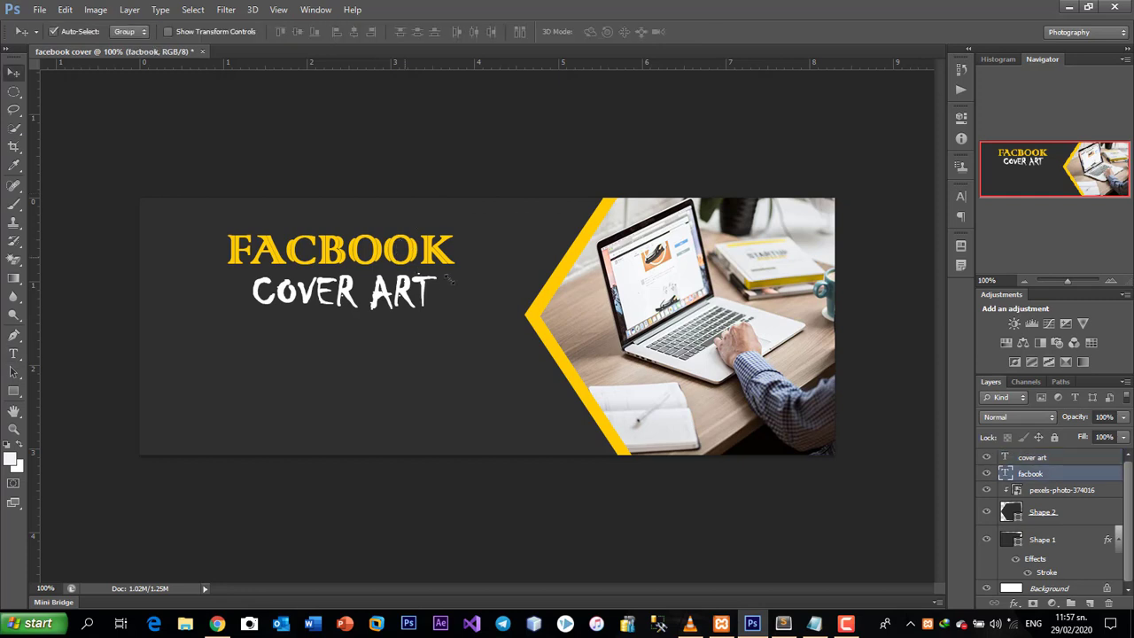
{"action": "key", "text": "ctrl+t"}
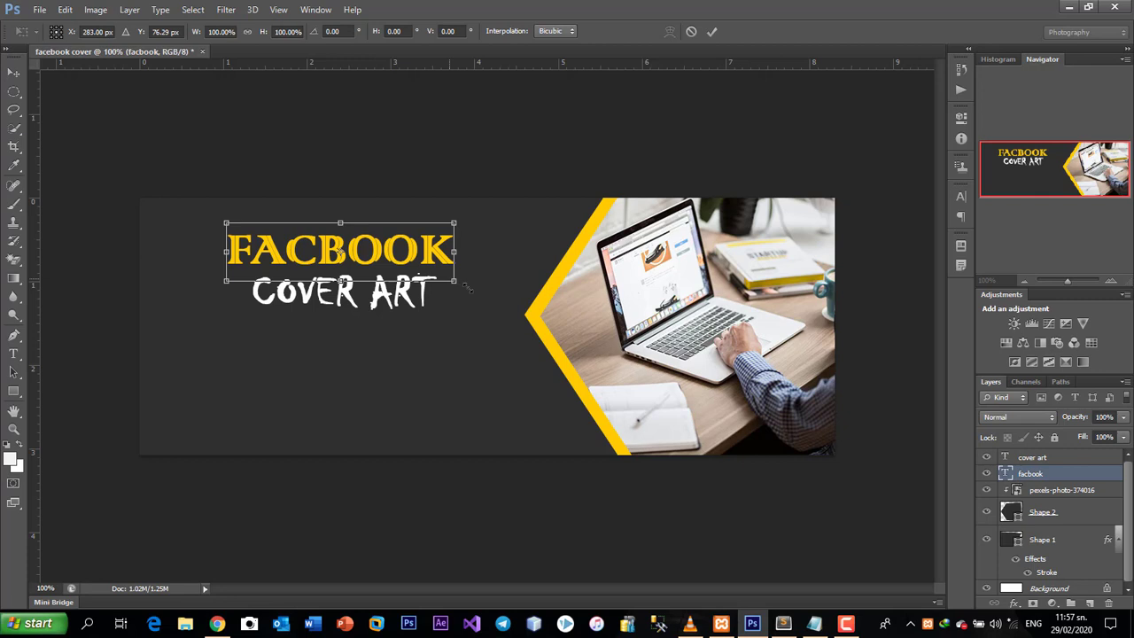
{"action": "left_click_drag", "start_coordinate": [464, 285], "coordinate": [475, 290]}
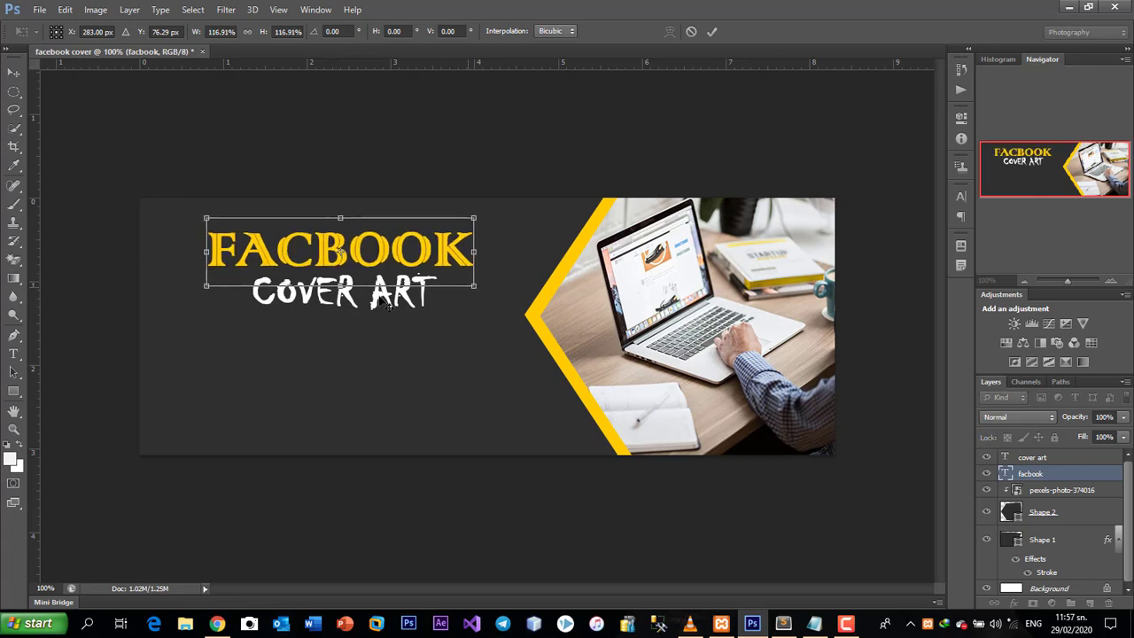
{"action": "key", "text": "Return"}
Draw a rounded rectangle about 375 by 73 px with a 100 px radius below "COVER ART" and fill it with yellow ffcc00.
{"action": "left_click", "coordinate": [11, 396]}
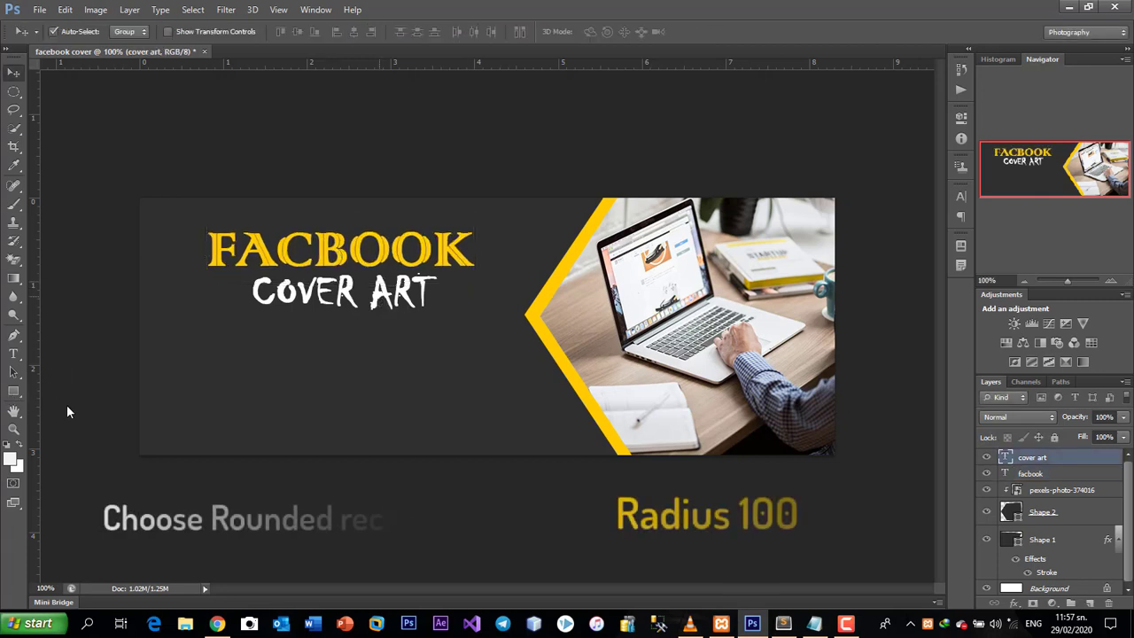
{"action": "left_click", "coordinate": [13, 391]}
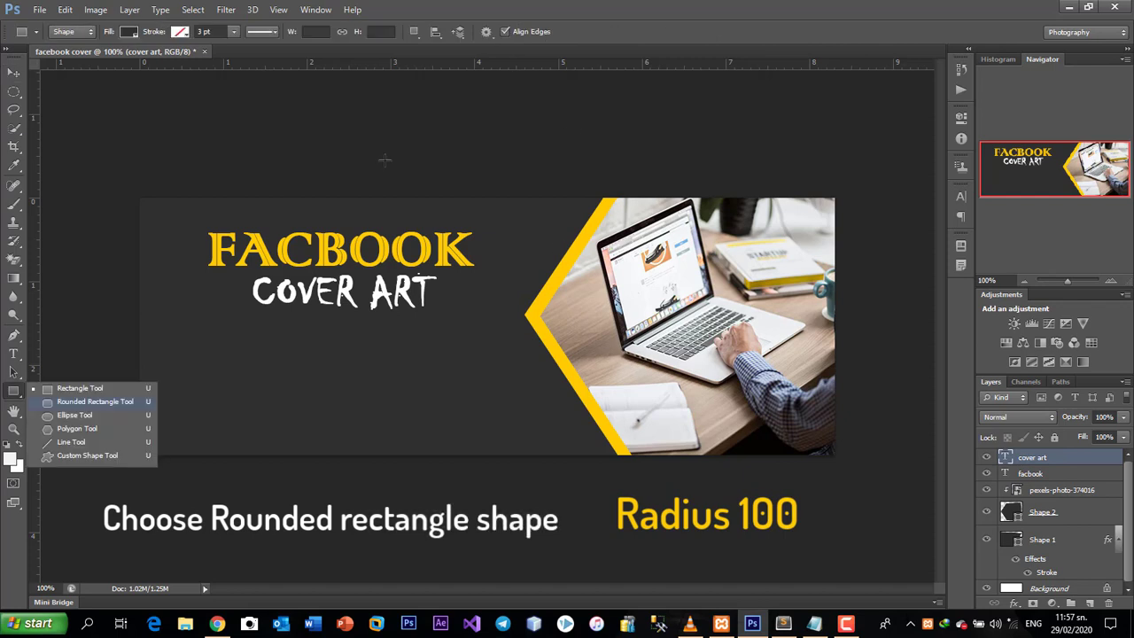
{"action": "left_click", "coordinate": [95, 401]}
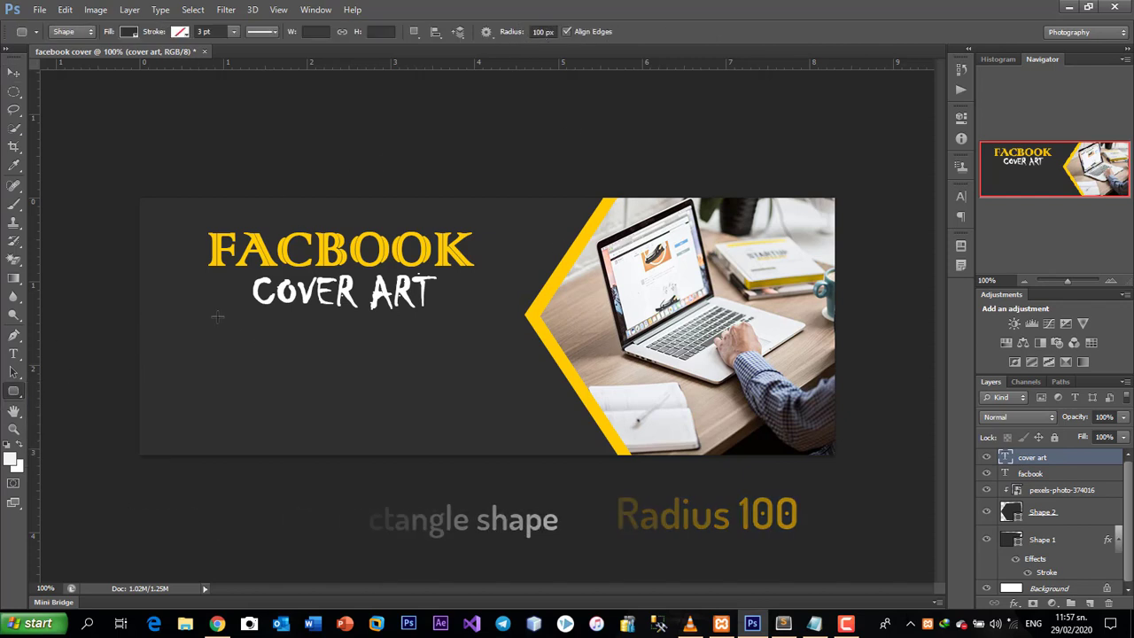
{"action": "left_click_drag", "start_coordinate": [450, 353], "coordinate": [484, 369]}
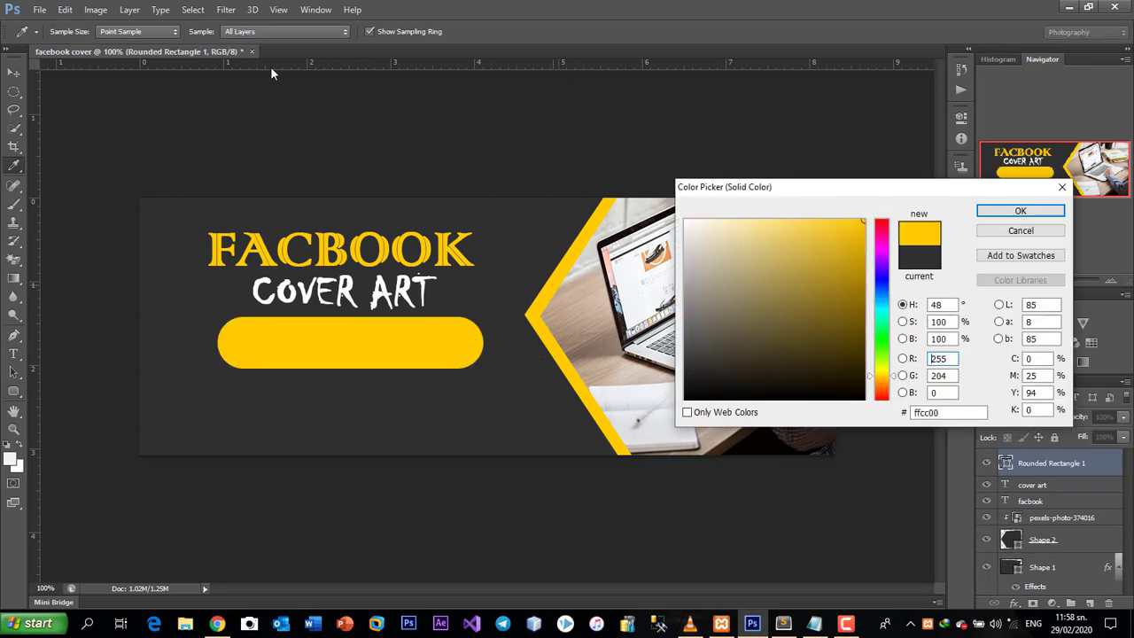
{"action": "key", "text": "Return"}
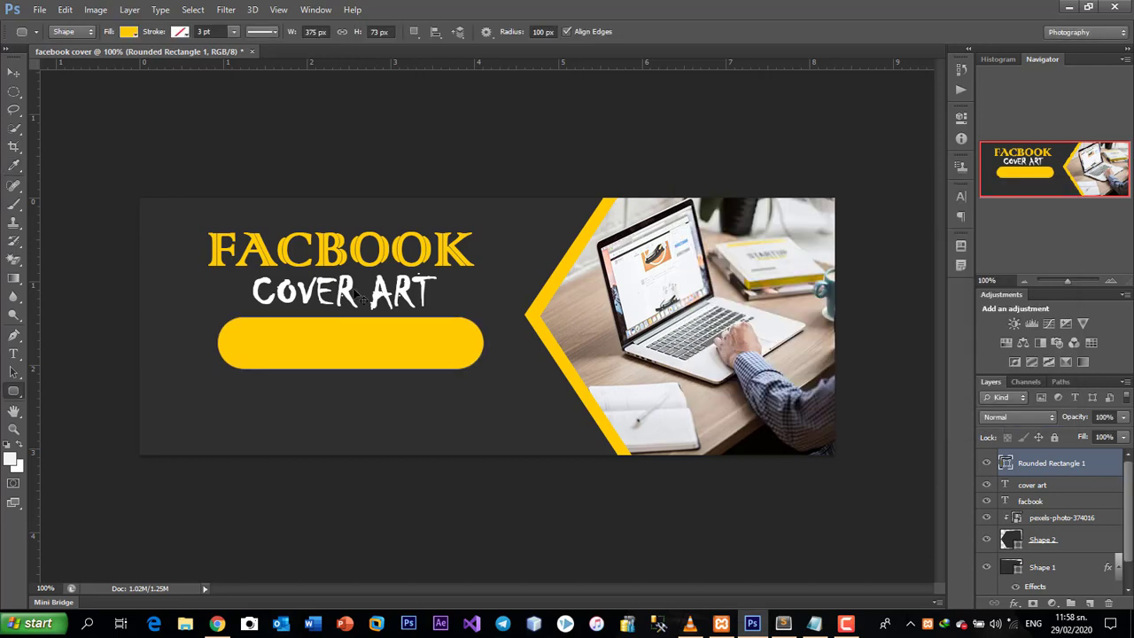
Duplicate the white "COVER ART" text layer.
{"action": "key", "text": "v"}
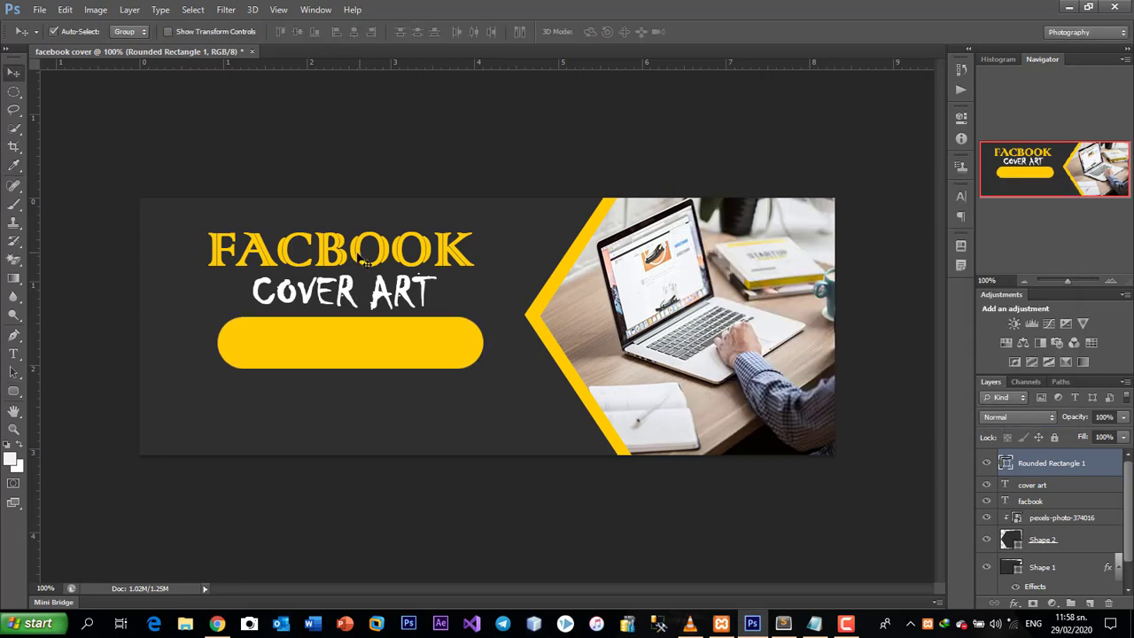
{"action": "left_click", "coordinate": [363, 257]}
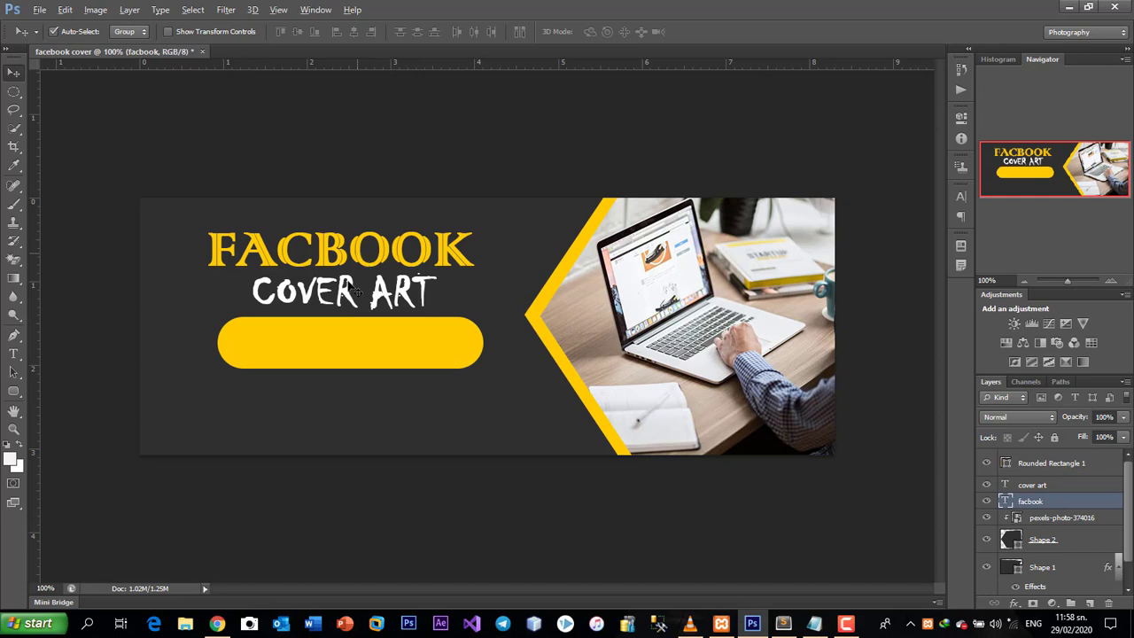
{"action": "left_click", "coordinate": [353, 291]}
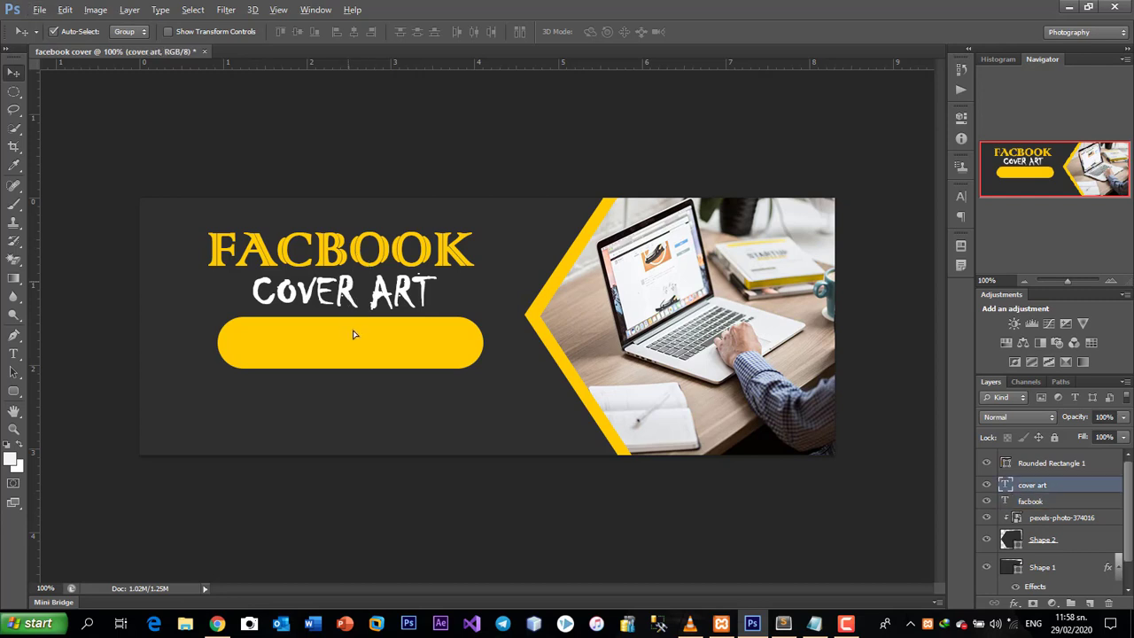
{"action": "key", "text": "ctrl+j"}
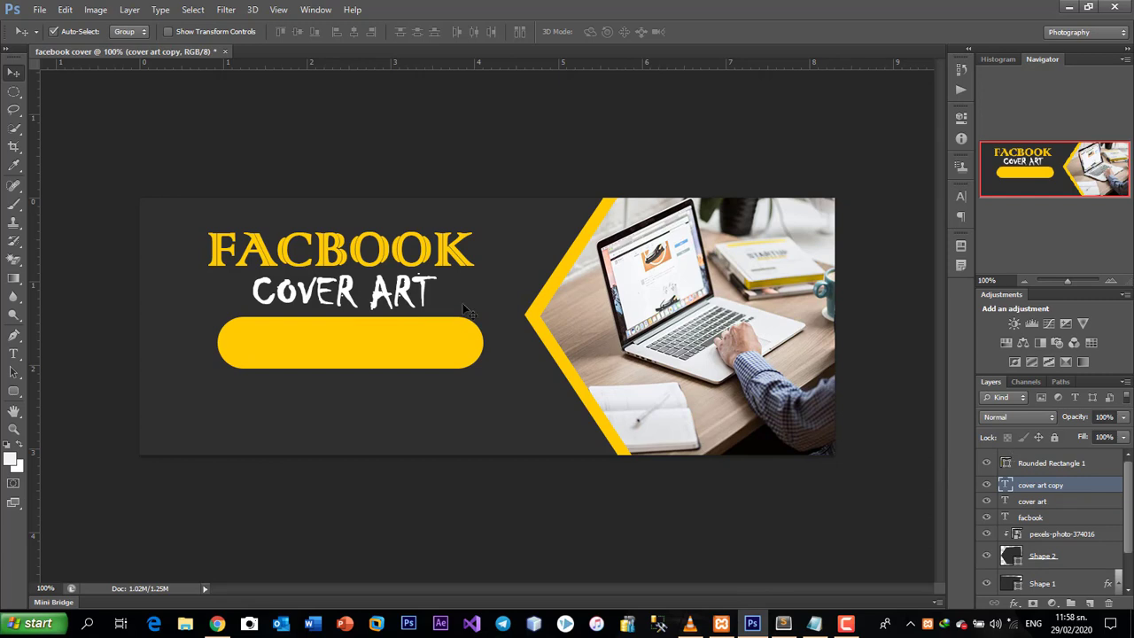
Move the duplicated "COVER ART" text layer above the yellow rounded rectangle and replace its text with "STAY CREATIVE" in quotation marks.
{"action": "left_click_drag", "start_coordinate": [1040, 484], "coordinate": [1040, 456]}
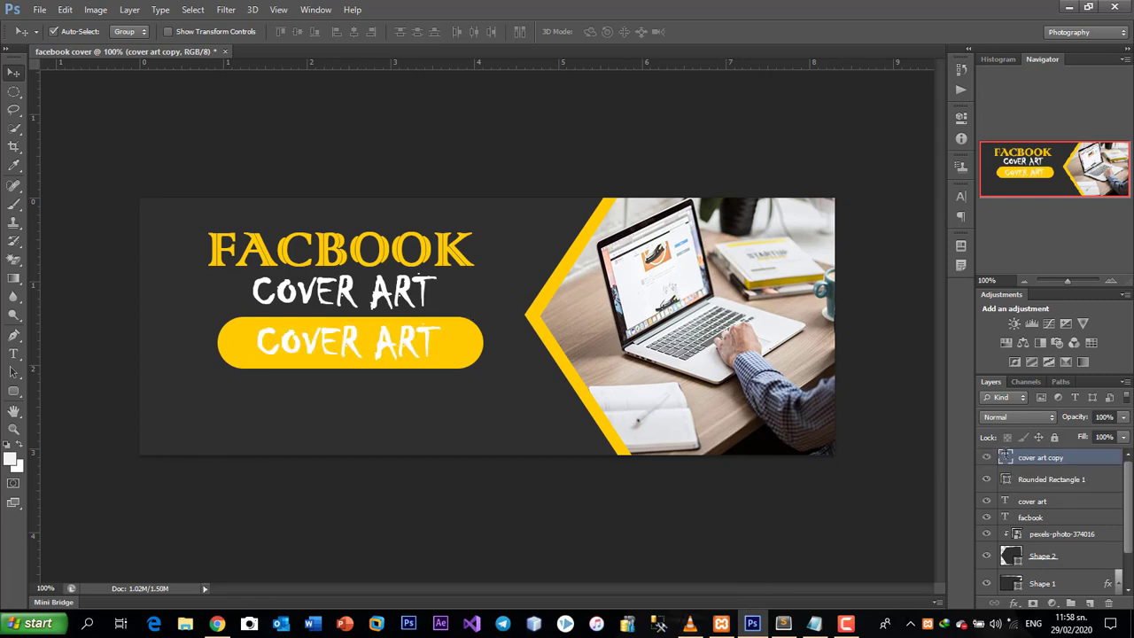
{"action": "double_click", "coordinate": [1006, 456]}
{"action": "type", "text": "\""}
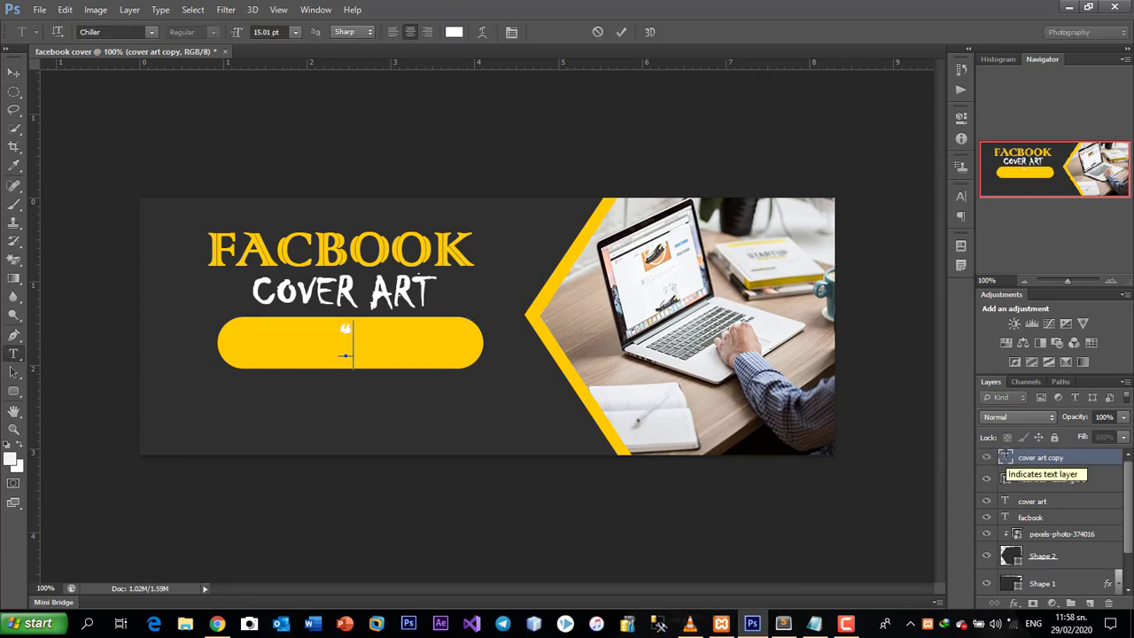
{"action": "type", "text": "STAY"}
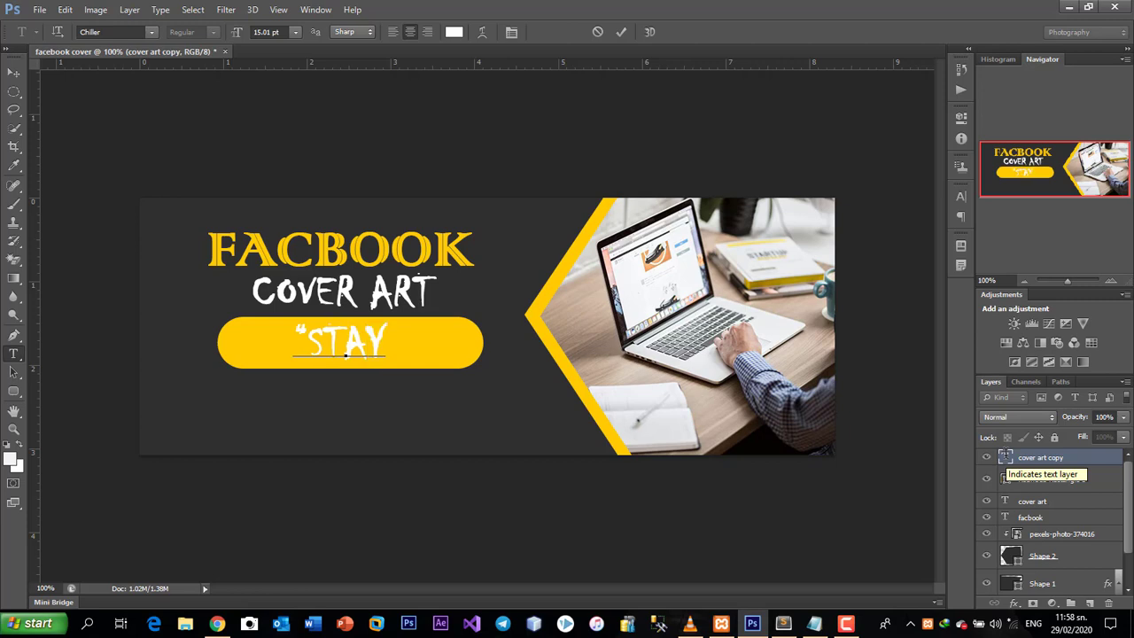
{"action": "type", "text": " CREATIVE"}
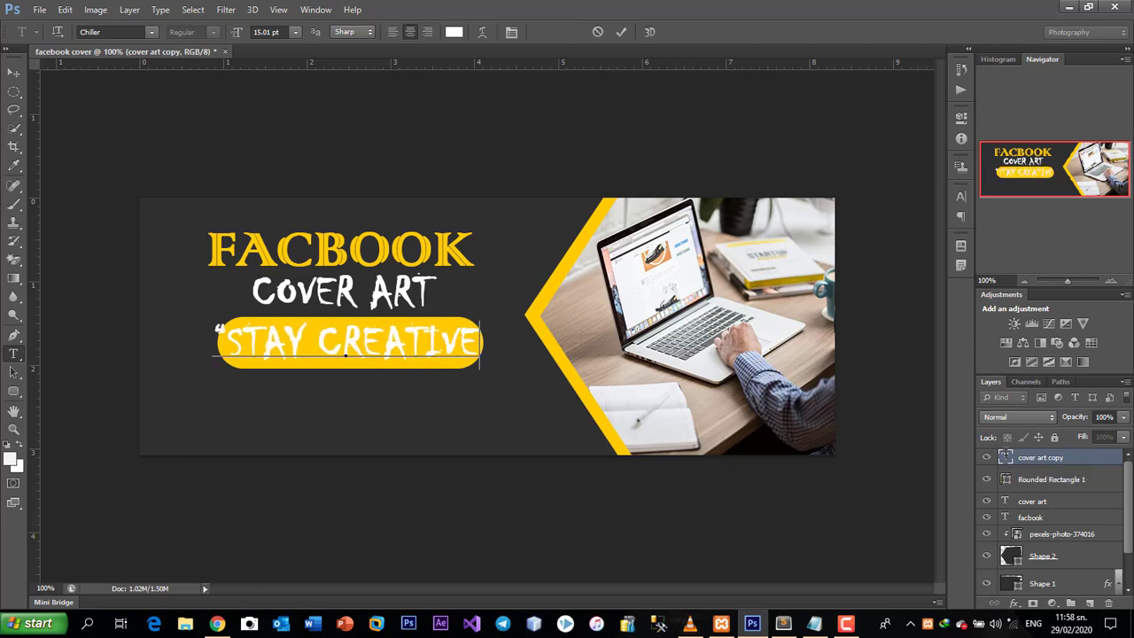
{"action": "type", "text": "\""}
Set the whole "STAY CREATIVE" text to the Century Gothic font at 9.01 pt.
{"action": "key", "text": "ctrl+a"}
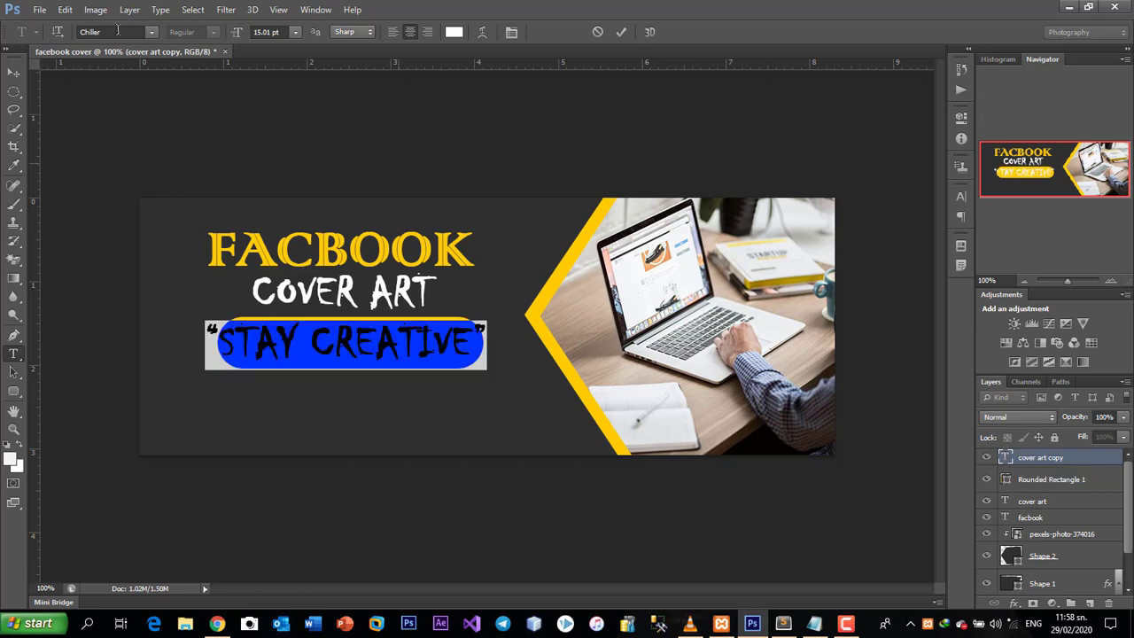
{"action": "left_click", "coordinate": [118, 31]}
{"action": "type", "text": "Centaur"}
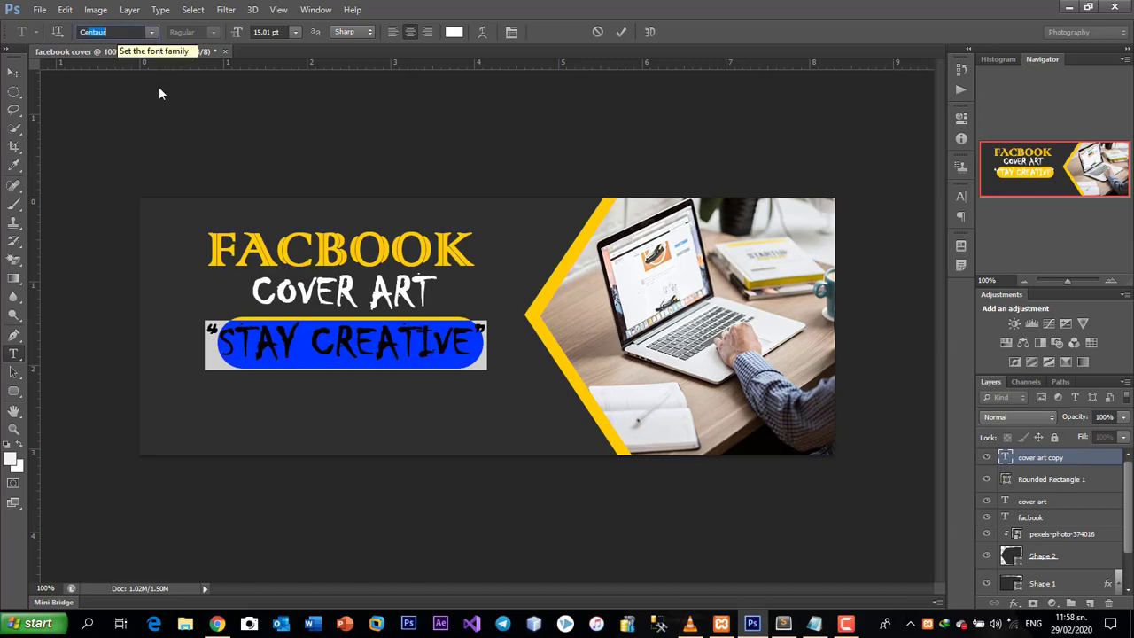
{"action": "left_click", "coordinate": [152, 32]}
{"action": "left_click", "coordinate": [190, 72]}
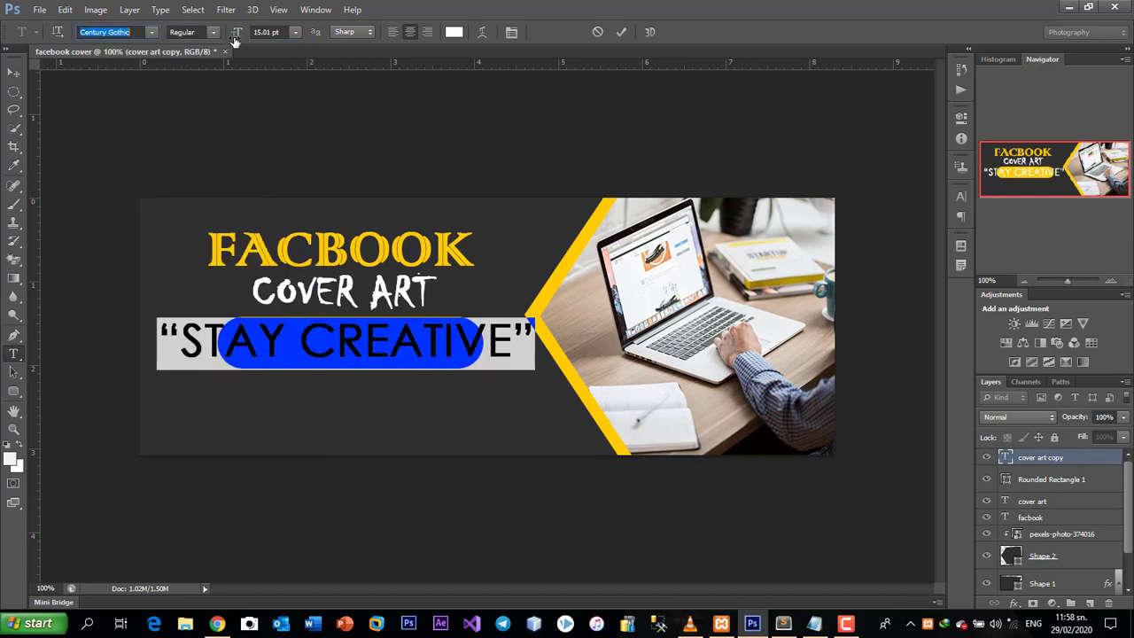
{"action": "left_click_drag", "start_coordinate": [234, 39], "coordinate": [212, 49]}
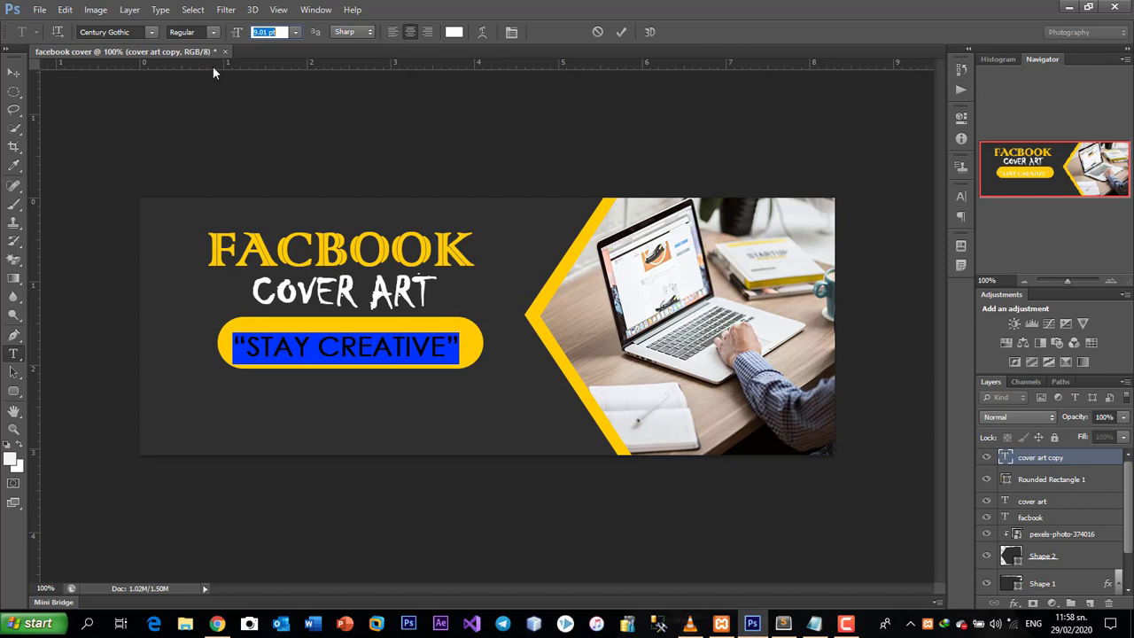
Make the "STAY CREATIVE" text bold and centre it on the yellow rounded bar.
{"action": "left_click", "coordinate": [213, 32]}
{"action": "key", "text": "Down"}
{"action": "key", "text": "Down"}
{"action": "key", "text": "Return"}
{"action": "left_click_drag", "start_coordinate": [374, 438], "coordinate": [373, 433]}
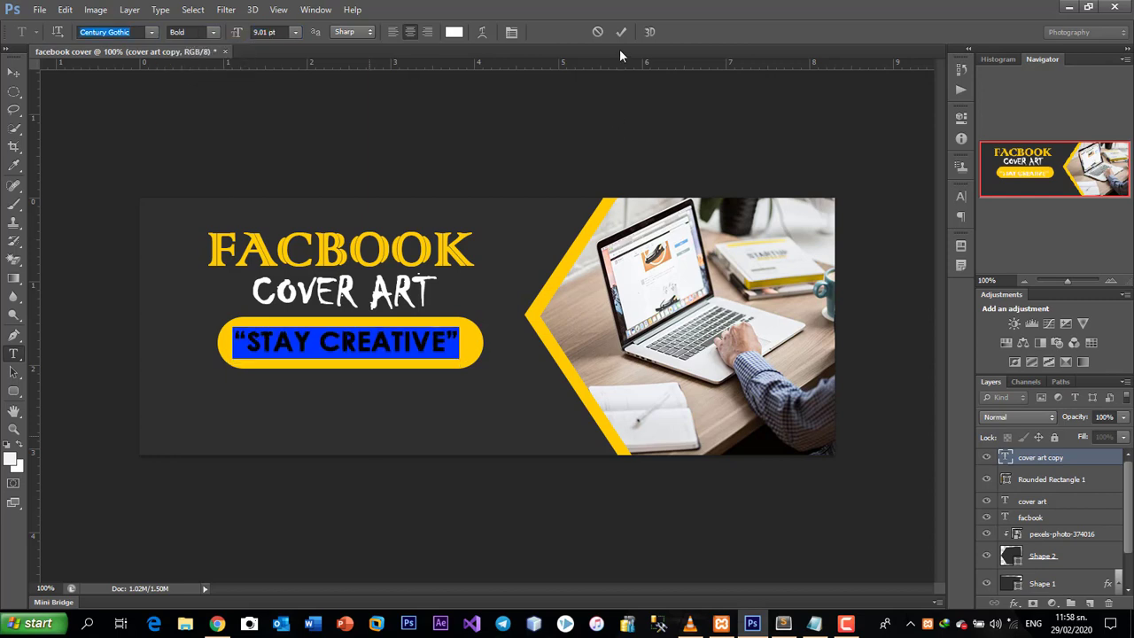
{"action": "left_click_drag", "start_coordinate": [473, 375], "coordinate": [475, 373]}
Change the "STAY CREATIVE" text colour to near-black 010101.
{"action": "left_click", "coordinate": [1011, 465]}
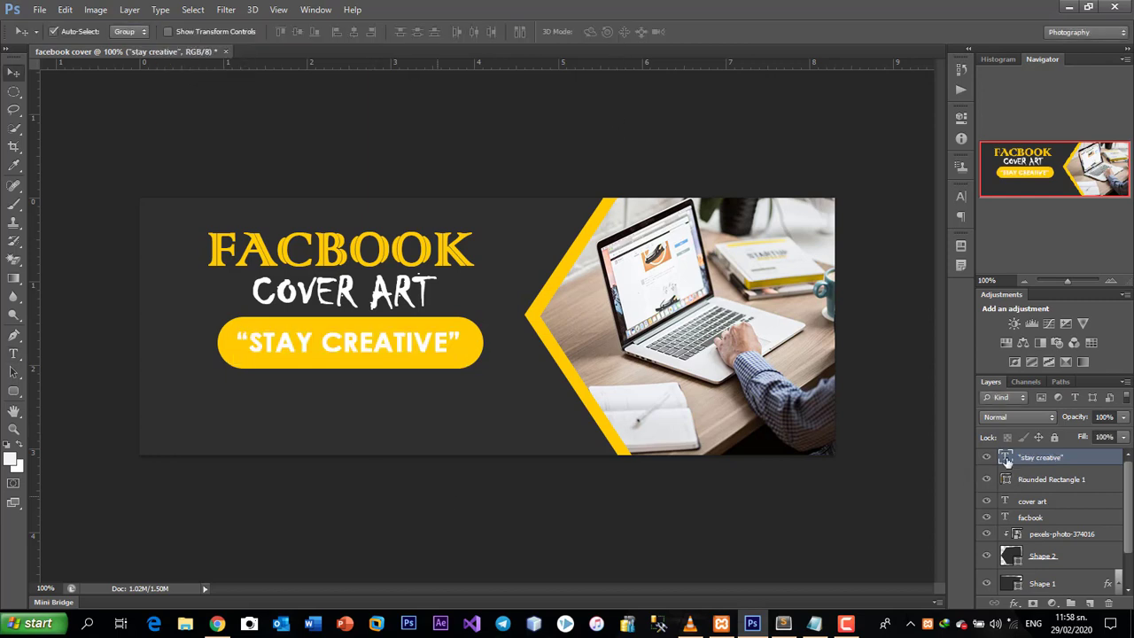
{"action": "key", "text": "t"}
{"action": "key", "text": "Return"}
{"action": "left_click", "coordinate": [453, 32]}
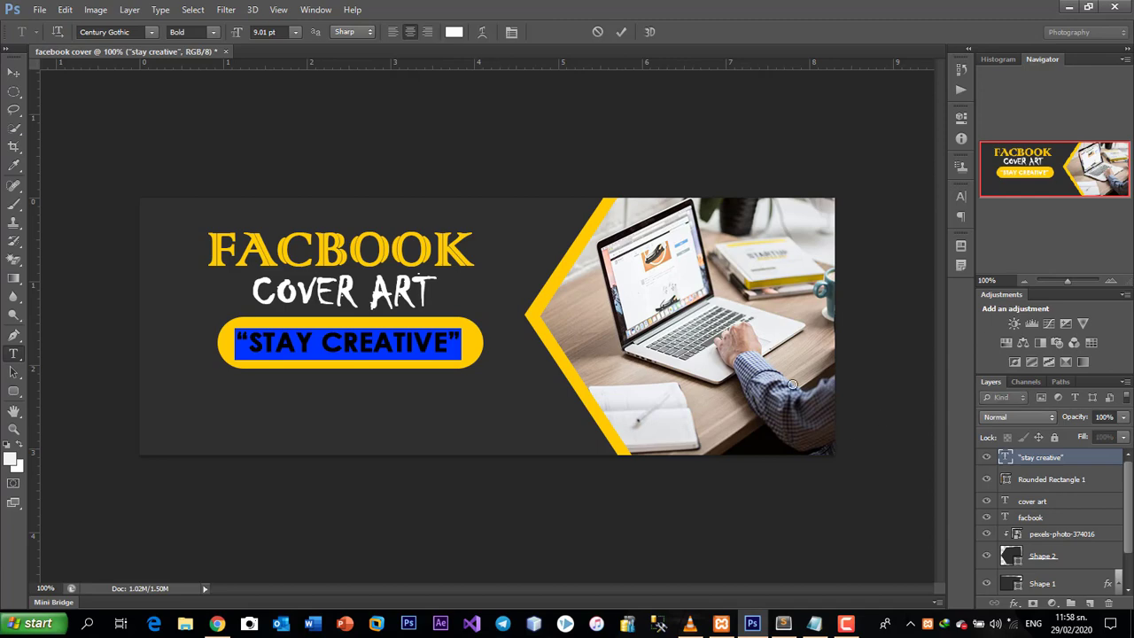
{"action": "left_click", "coordinate": [684, 398]}
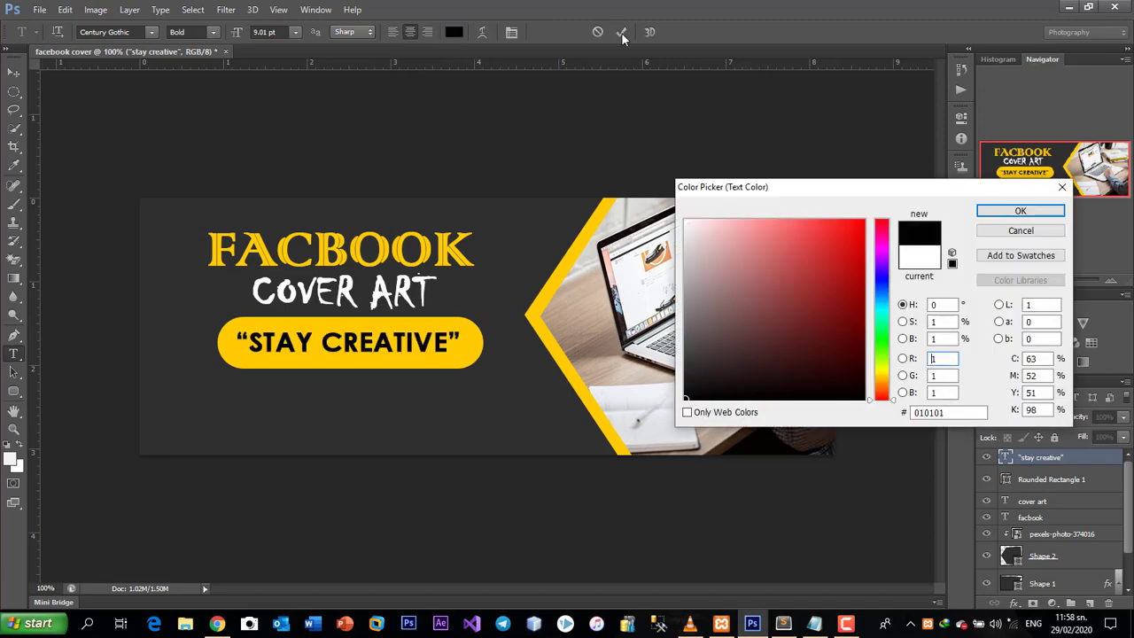
{"action": "key", "text": "Return"}
{"action": "key", "text": "ctrl+Return"}
{"action": "key", "text": "v"}
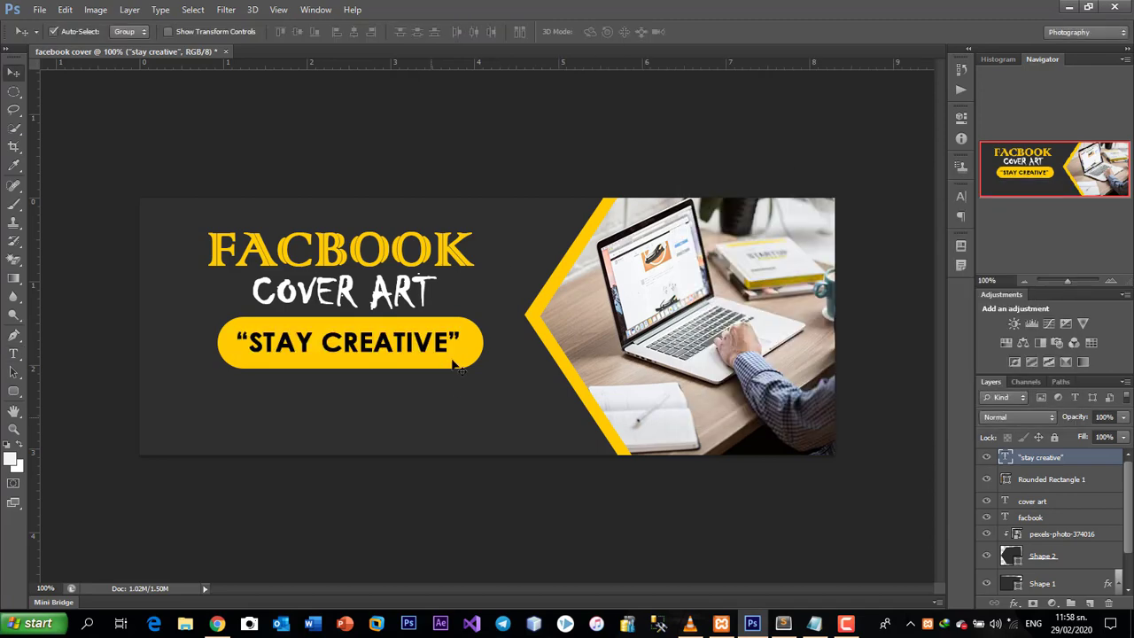
Scale the yellow rounded bar down slightly from its centre so it fits more closely around "STAY CREATIVE".
{"action": "left_click", "coordinate": [453, 365]}
{"action": "key", "text": "ctrl+t"}
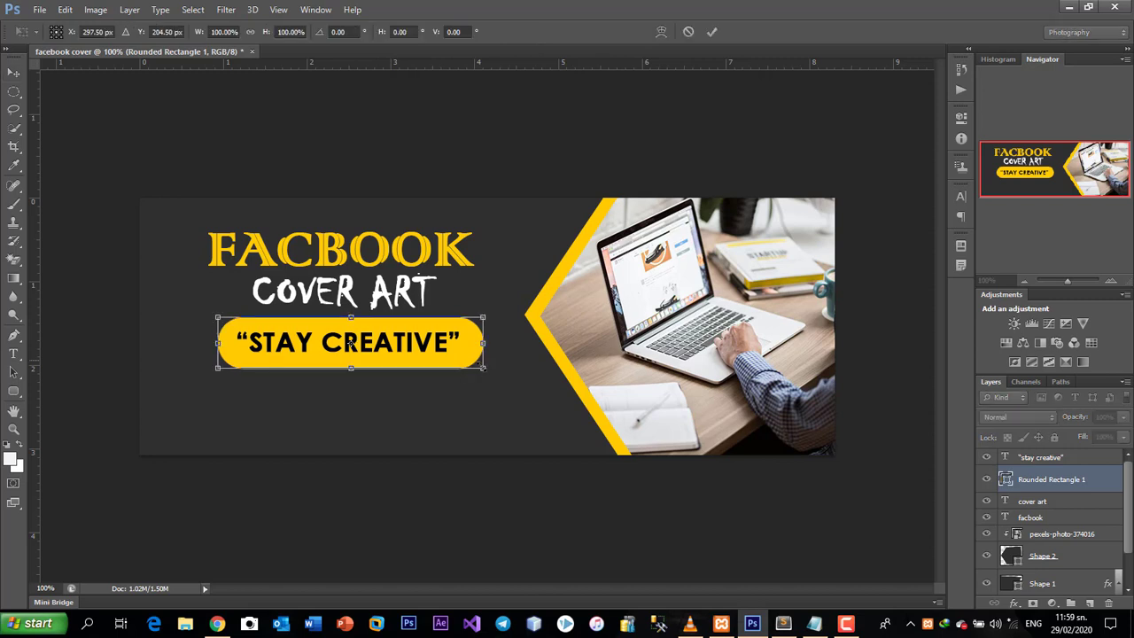
{"action": "left_click_drag", "start_coordinate": [484, 367], "coordinate": [479, 369]}
{"action": "key", "text": "Return"}
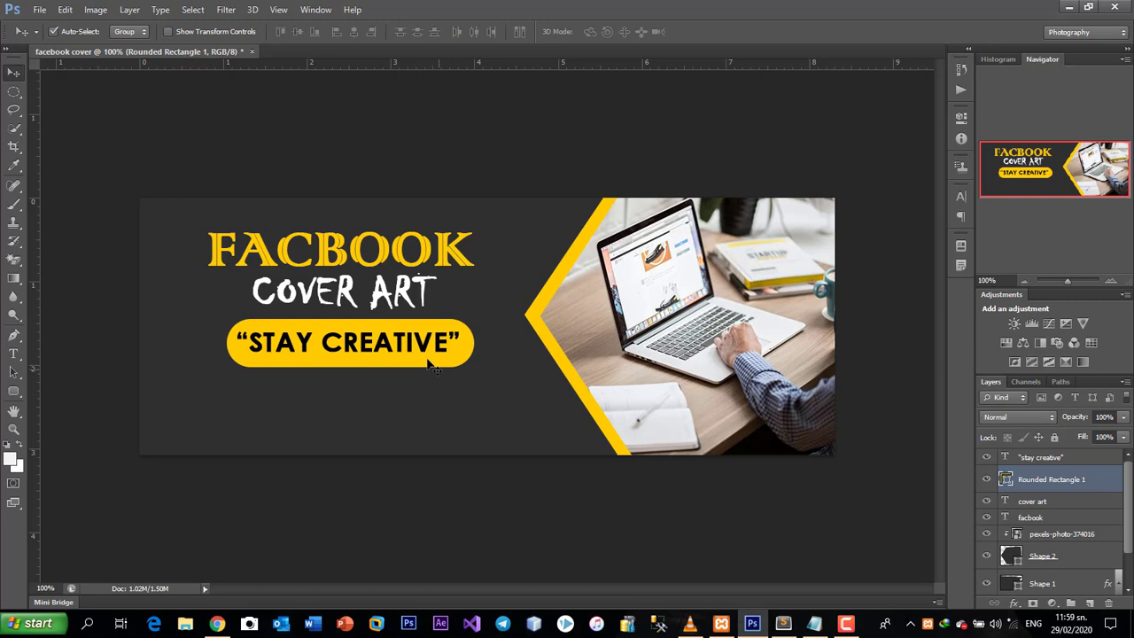
{"action": "left_click", "coordinate": [13, 354]}
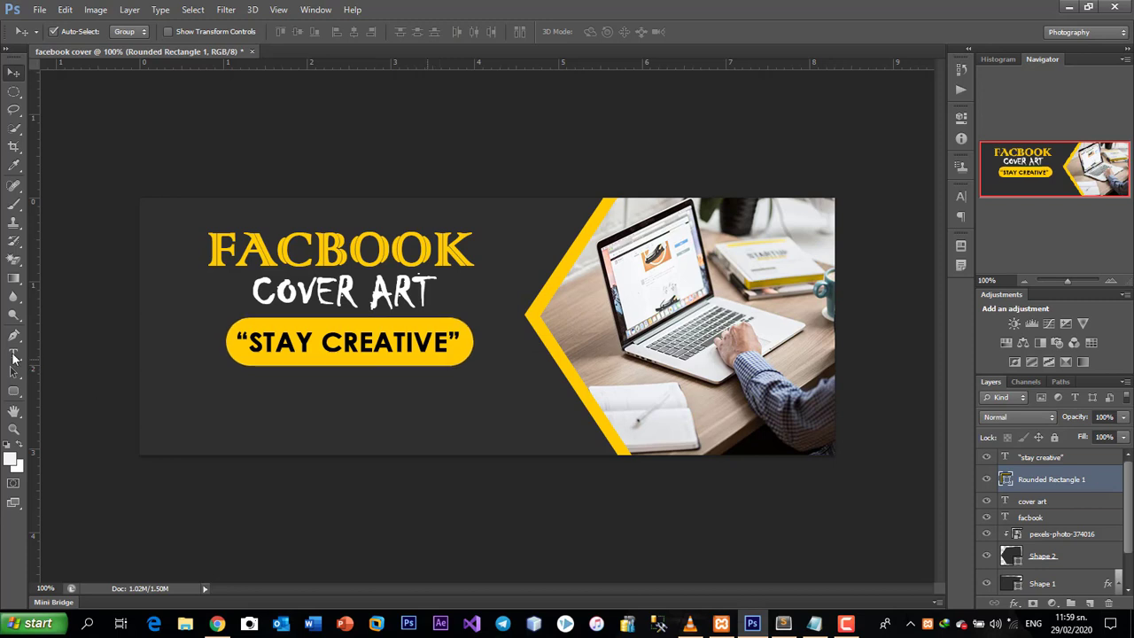
{"action": "left_click", "coordinate": [263, 404]}
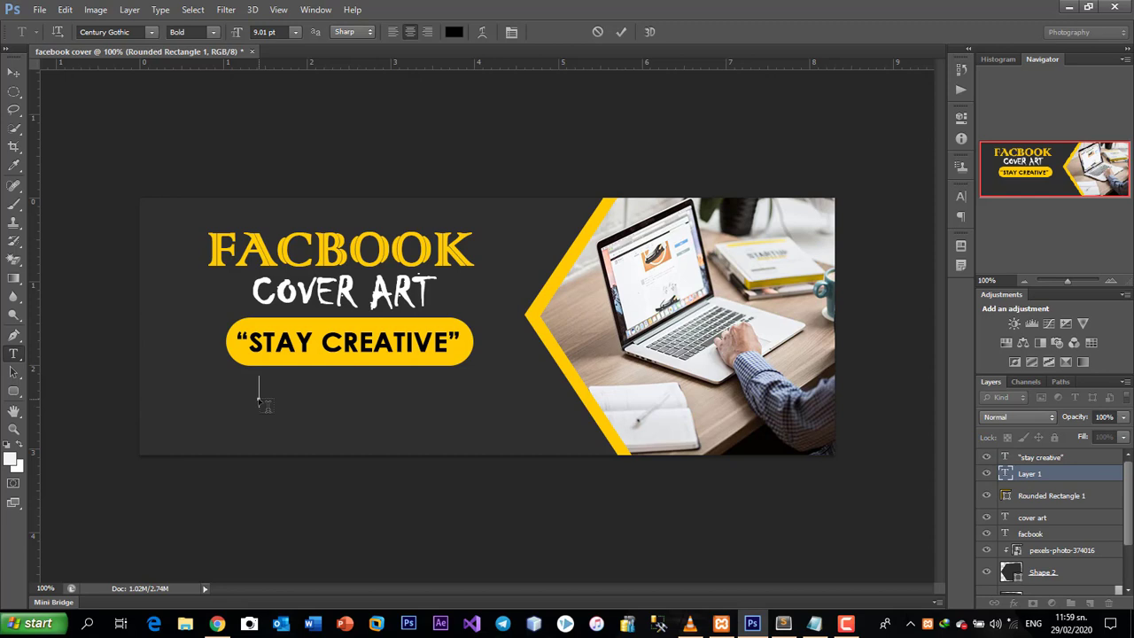
{"action": "type", "text": "HAL"}
{"action": "key", "text": "BackSpace"}
{"action": "key", "text": "BackSpace"}
{"action": "key", "text": "ctrl+t"}
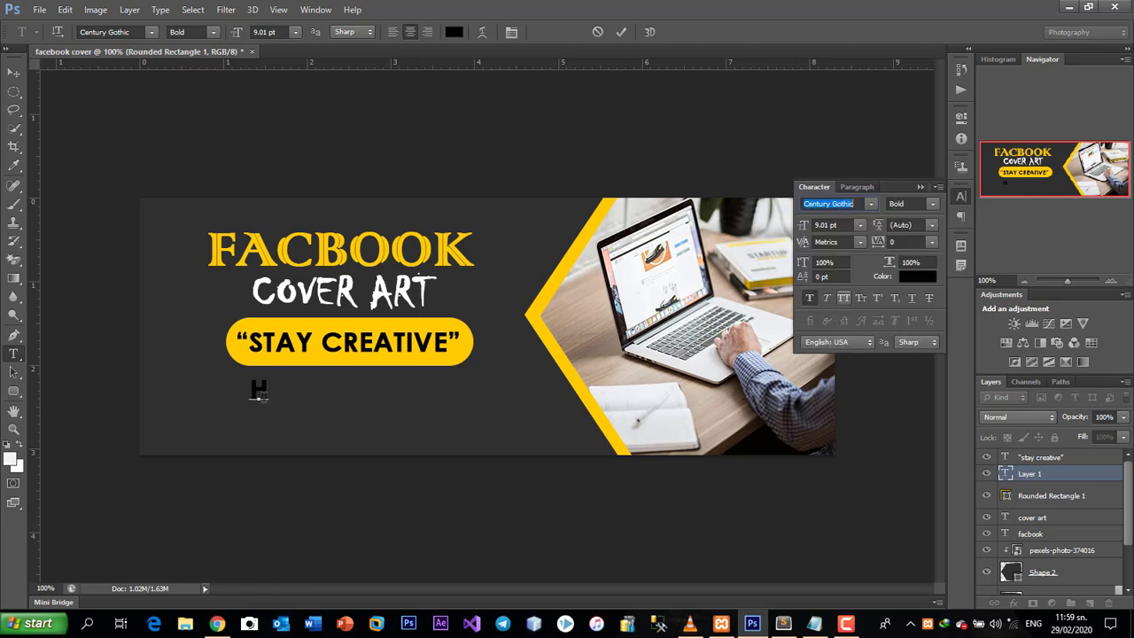
{"action": "left_click", "coordinate": [266, 395]}
{"action": "type", "text": "A"}
{"action": "type", "text": "L"}
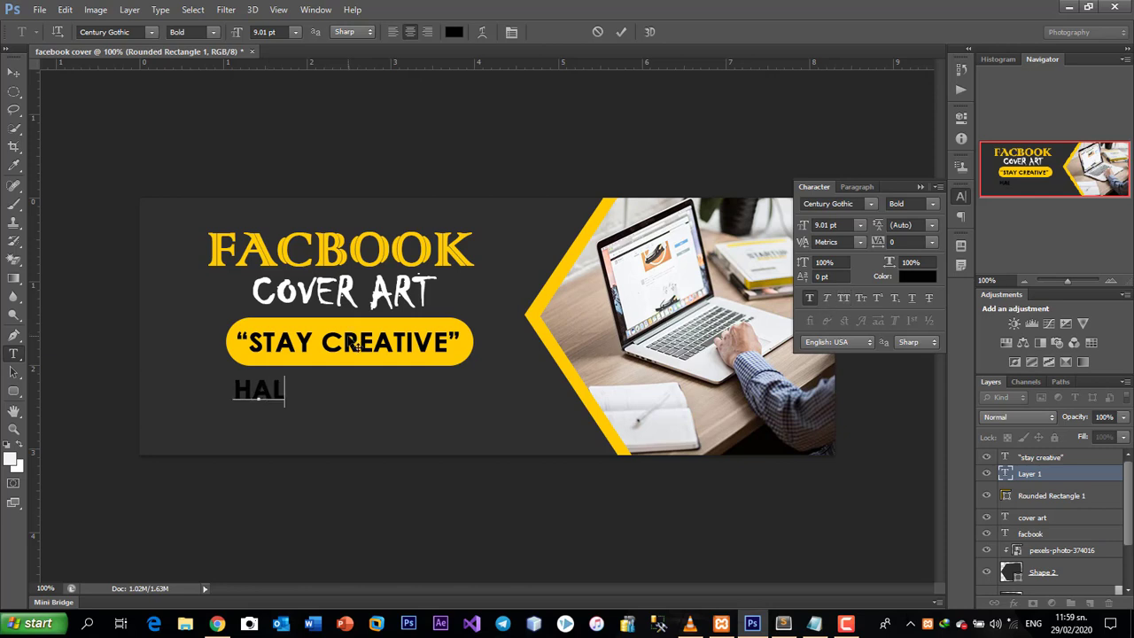
{"action": "type", "text": "A"}
{"action": "key", "text": "BackSpace"}
{"action": "type", "text": "AB"}
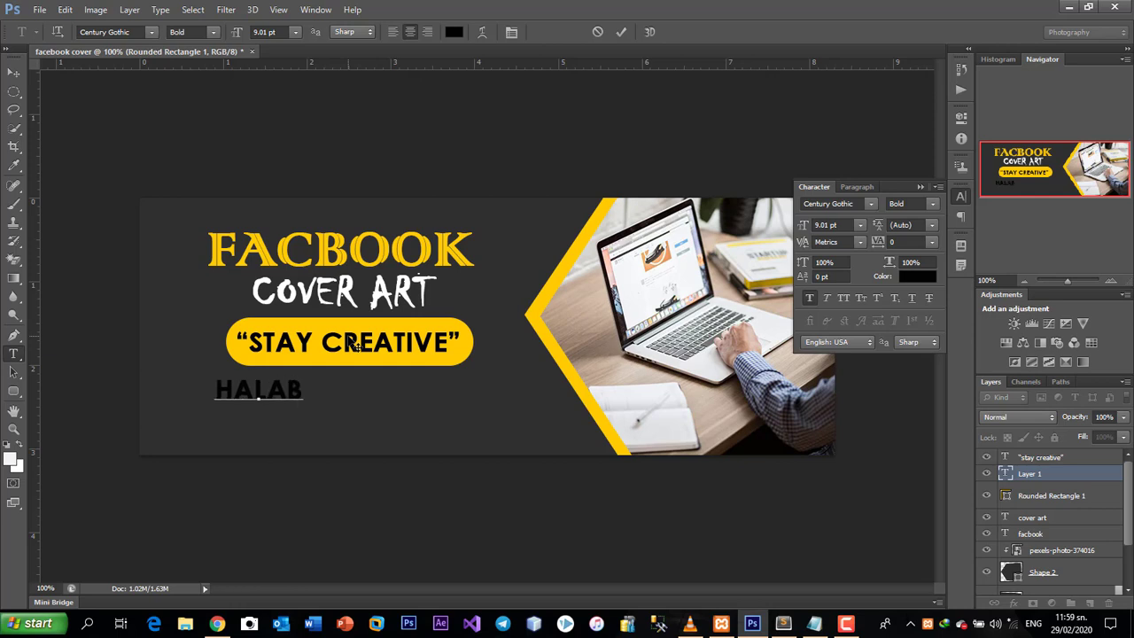
{"action": "key", "text": "BackSpace"}
{"action": "key", "text": "BackSpace"}
{"action": "key", "text": "BackSpace"}
{"action": "key", "text": "BackSpace"}
{"action": "key", "text": "BackSpace"}
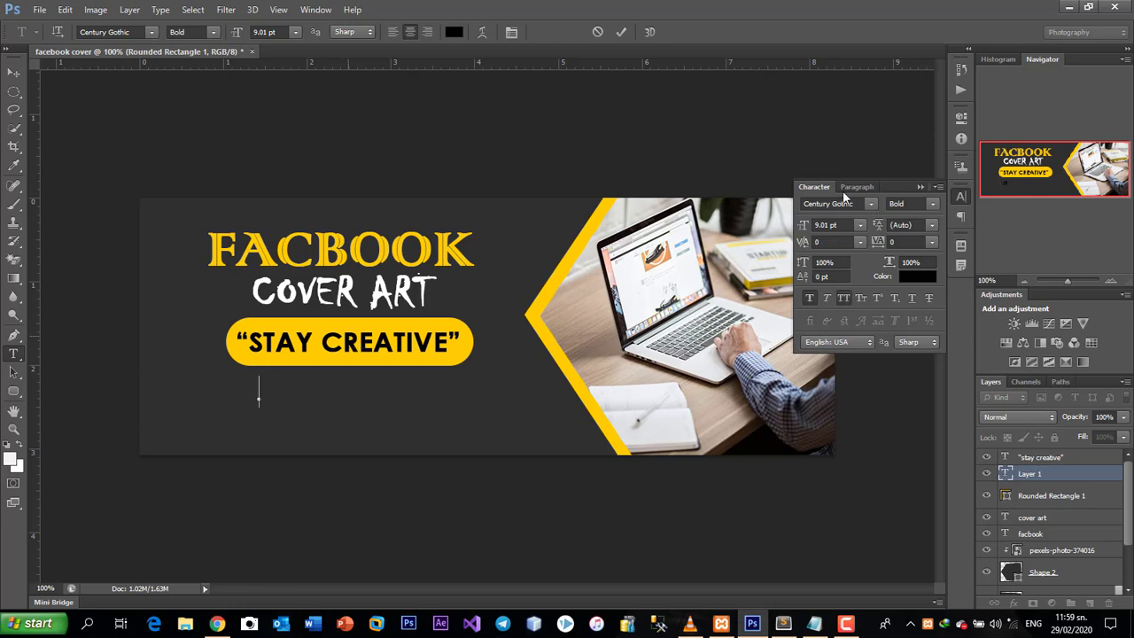
{"action": "left_click", "coordinate": [922, 187]}
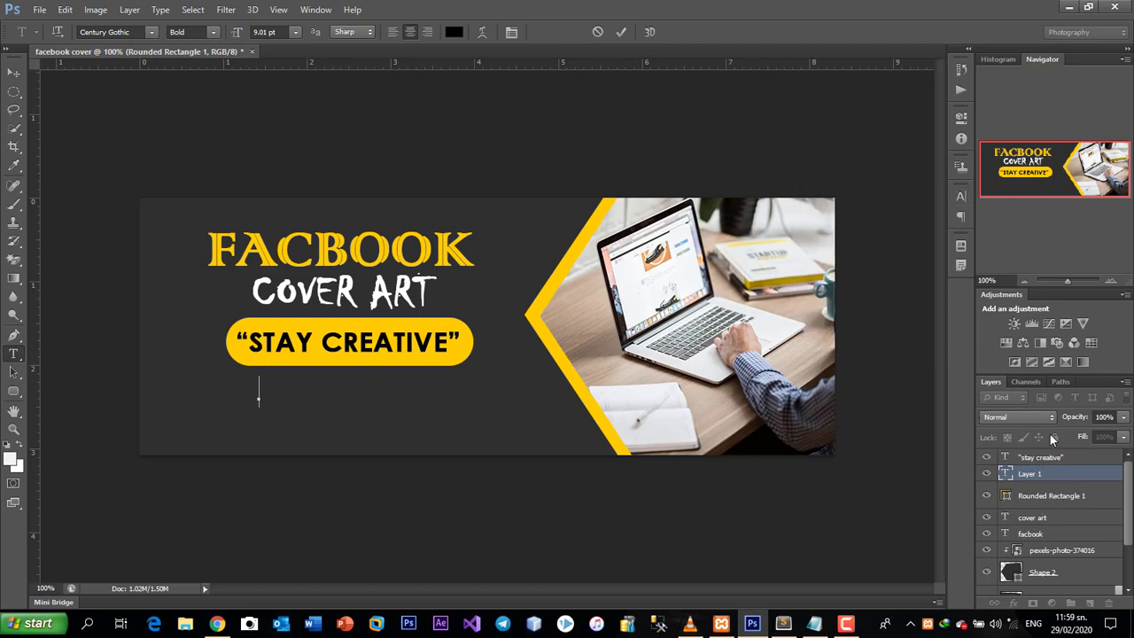
{"action": "left_click", "coordinate": [1041, 476]}
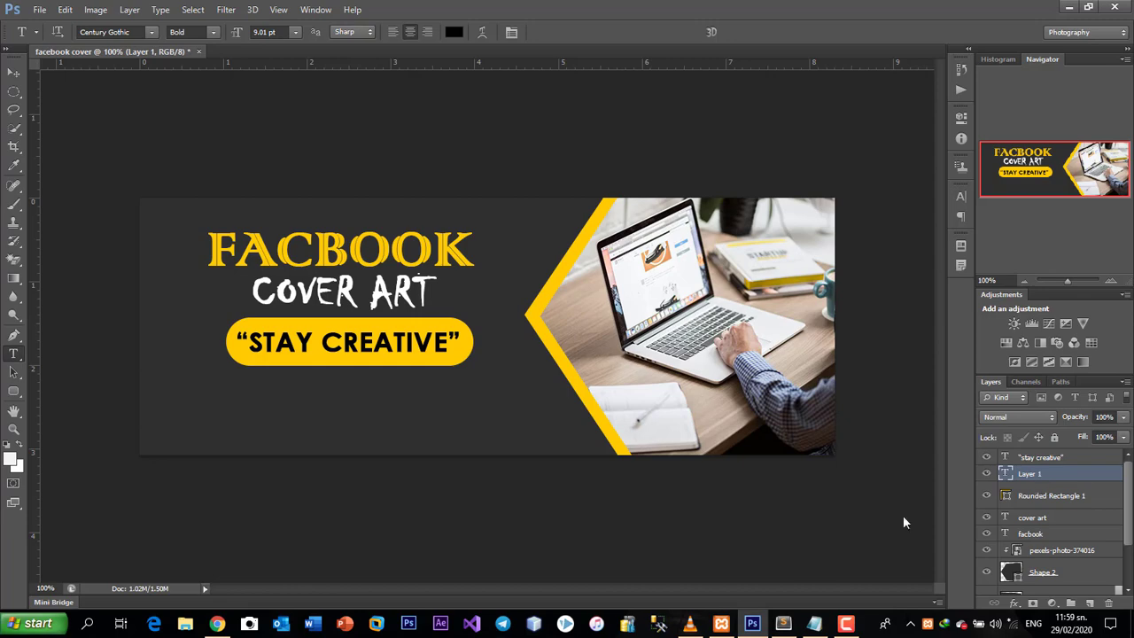
{"action": "key", "text": "Delete"}
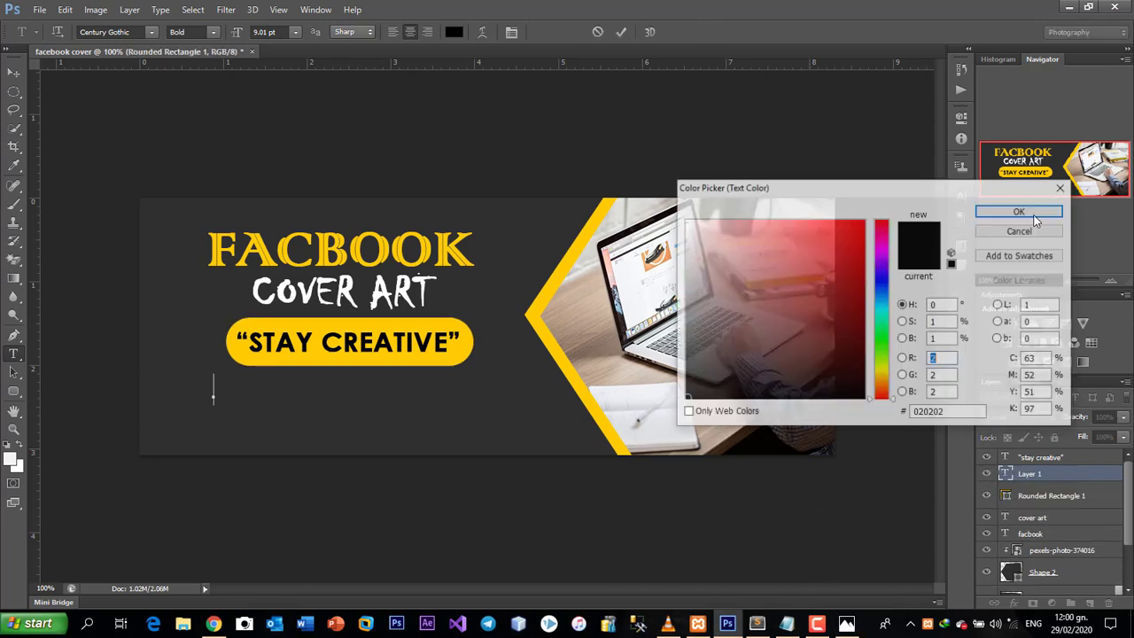
Add a white text line "Hal Abuurku Waa Hibo" below the yellow bar, with All Caps turned off.
{"action": "left_click", "coordinate": [683, 224]}
{"action": "left_click", "coordinate": [1015, 212]}
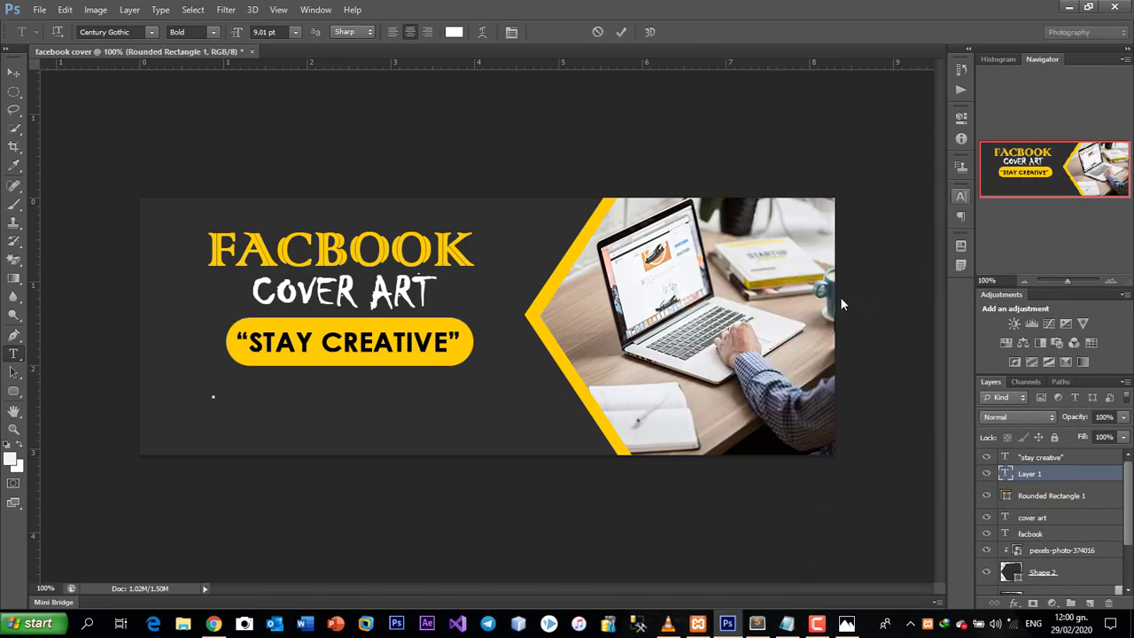
{"action": "key", "text": "ctrl+t"}
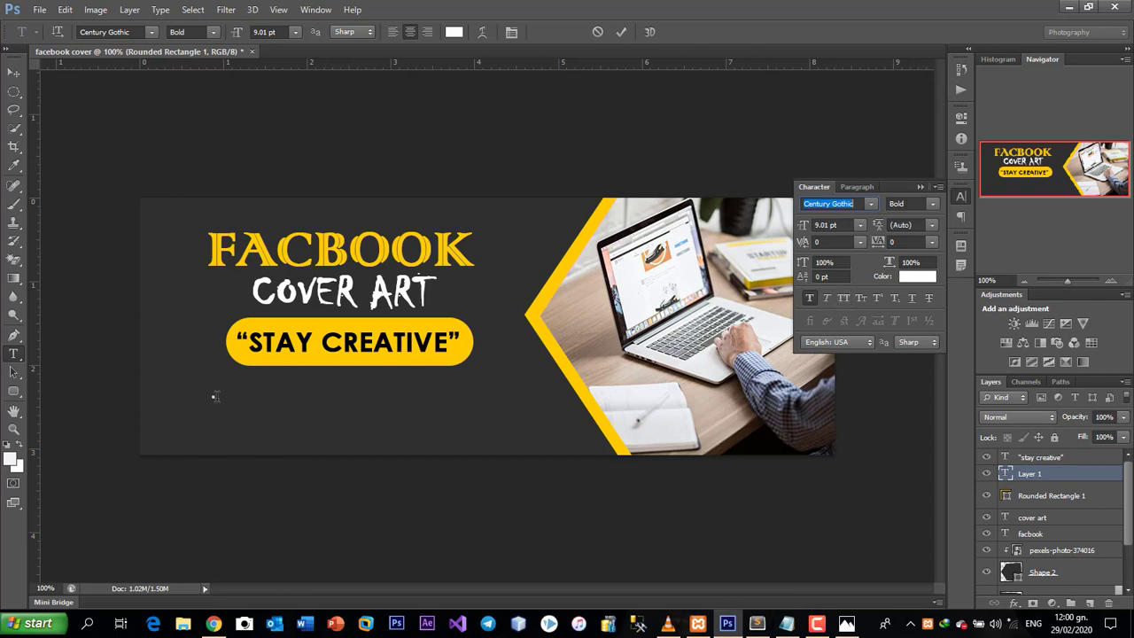
{"action": "left_click", "coordinate": [214, 396]}
{"action": "type", "text": "H"}
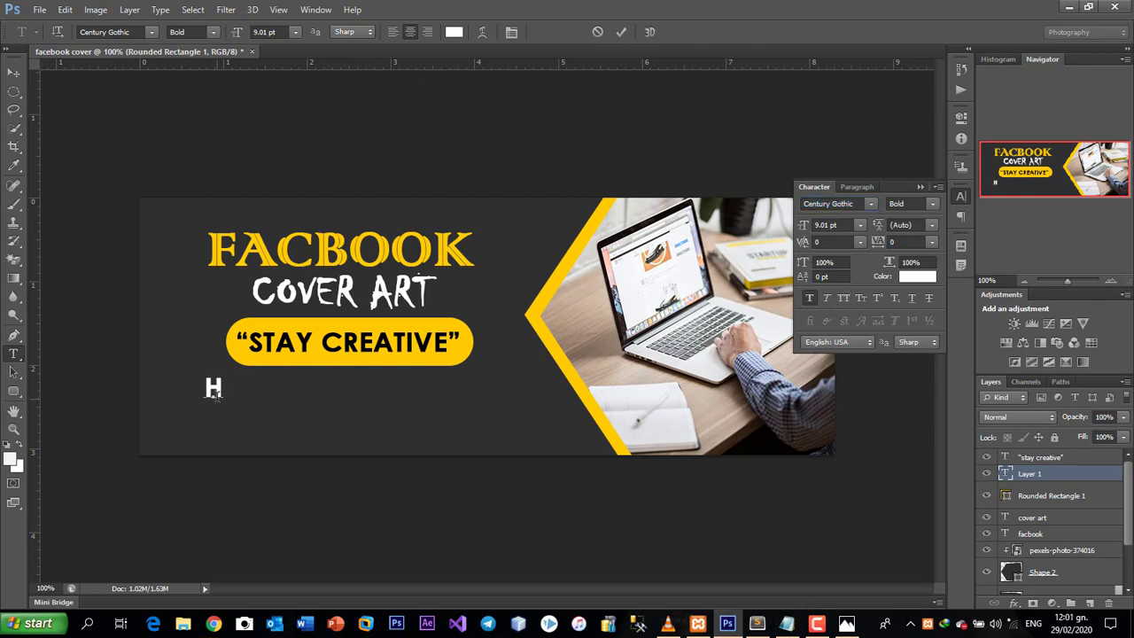
{"action": "type", "text": "al"}
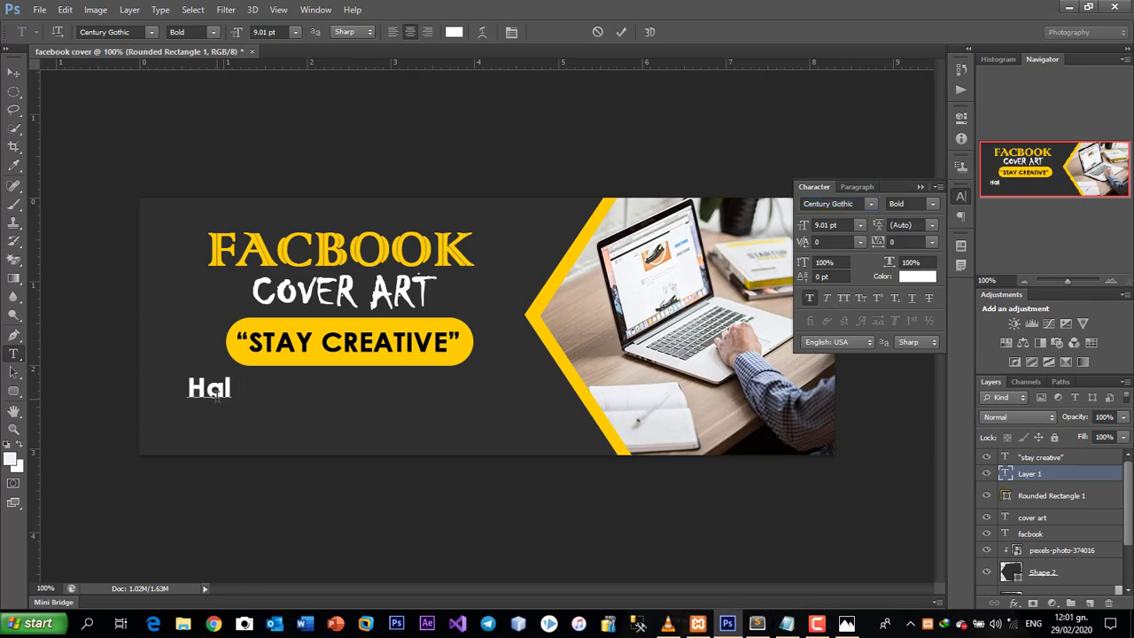
{"action": "type", "text": " Abuurk"}
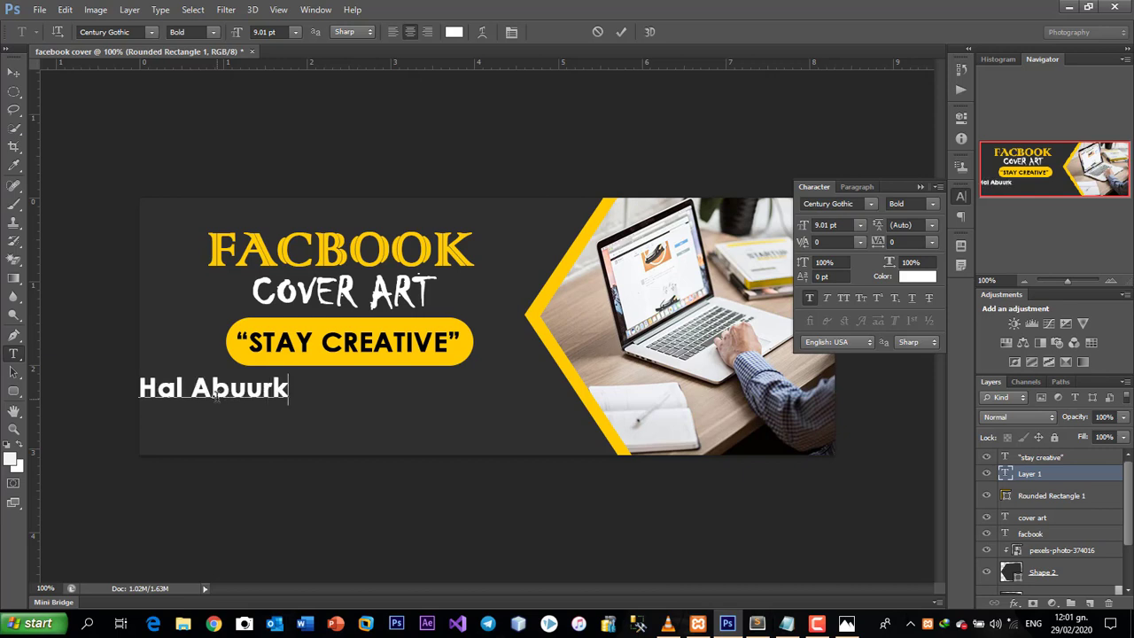
{"action": "type", "text": "u Waa "}
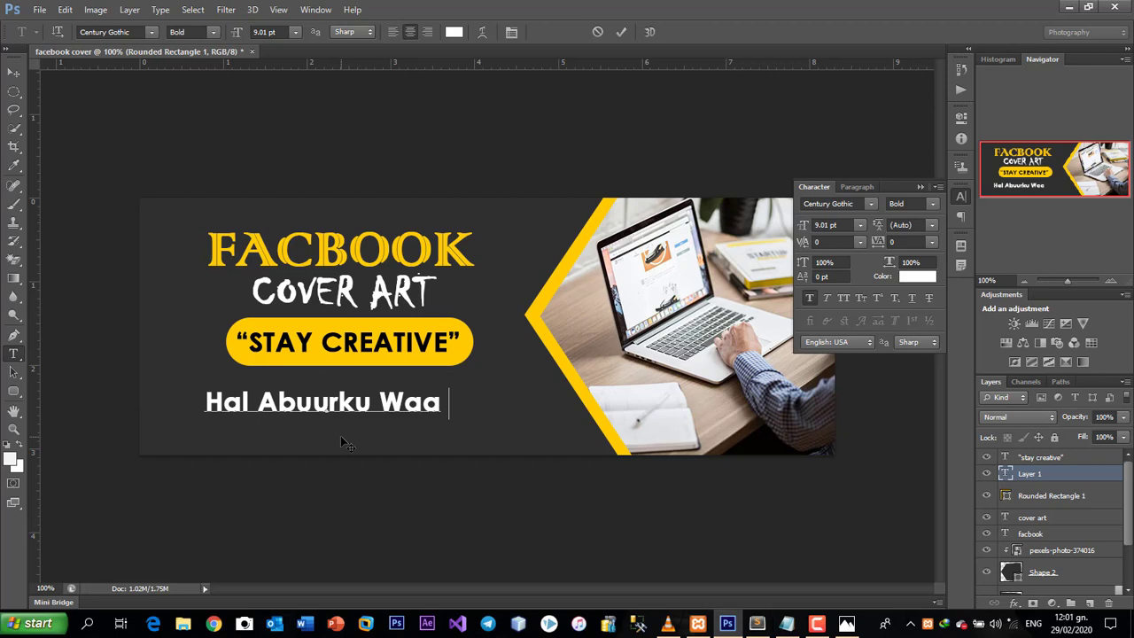
{"action": "type", "text": "Hibo"}
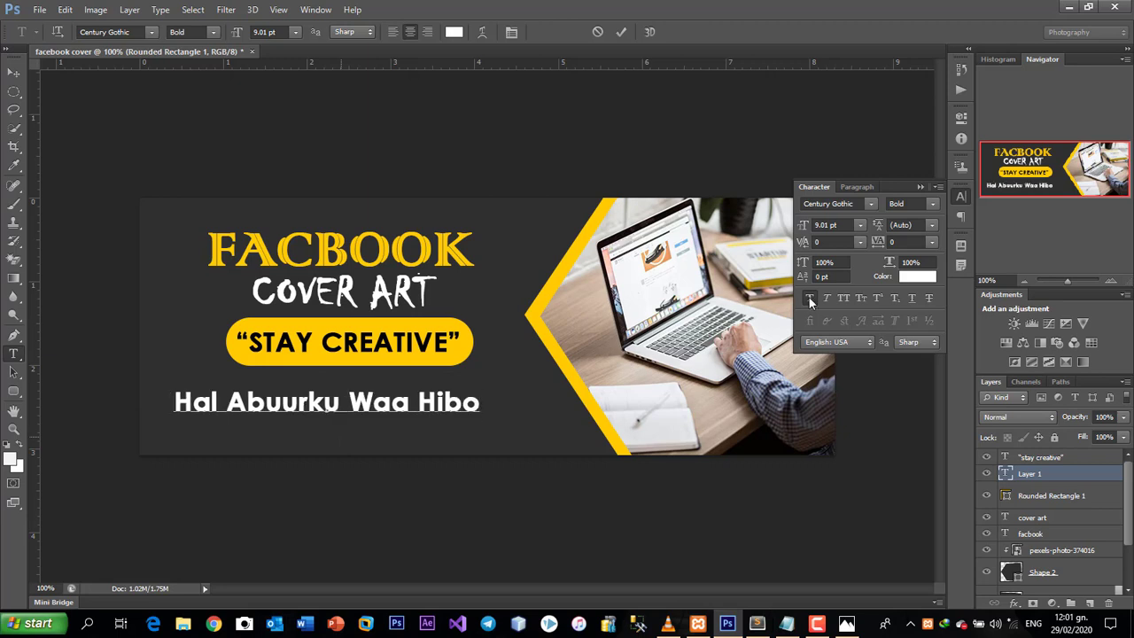
Turn off Faux Bold for the "Hal Abuurku Waa Hibo" line and reduce its size to 7.01 pt.
{"action": "key", "text": "ctrl+a"}
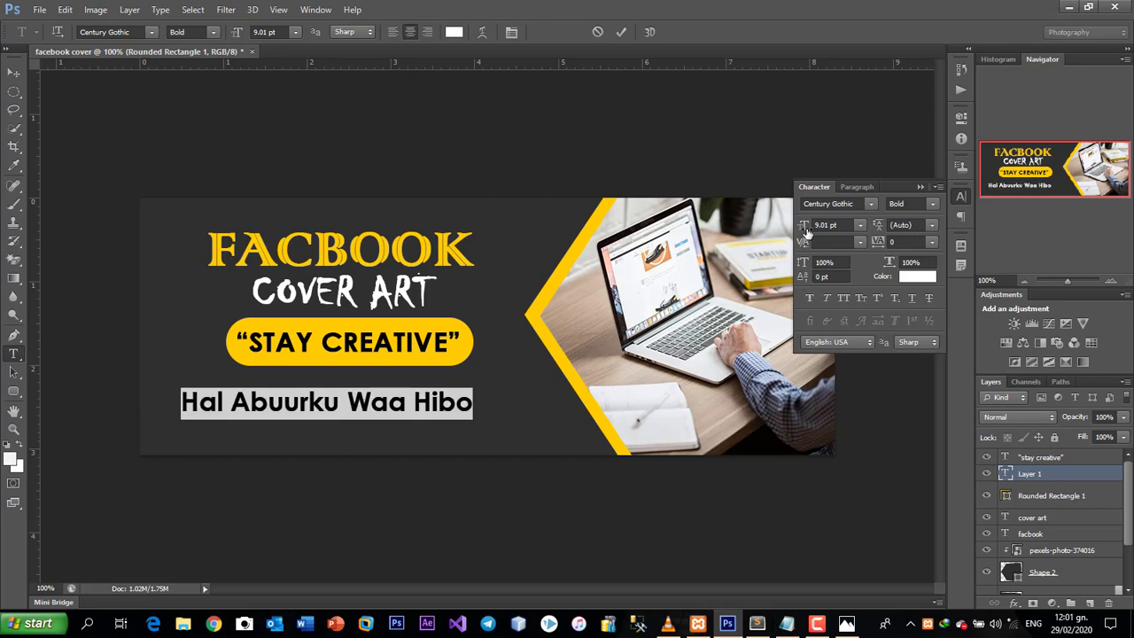
{"action": "left_click_drag", "start_coordinate": [805, 228], "coordinate": [802, 228]}
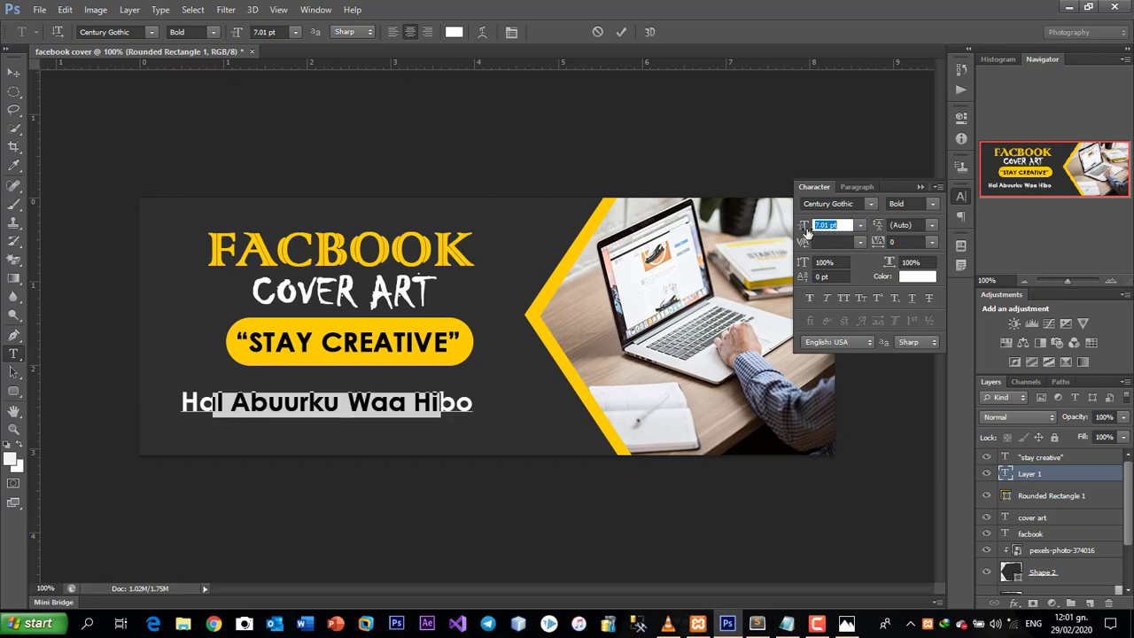
{"action": "left_click", "coordinate": [627, 32]}
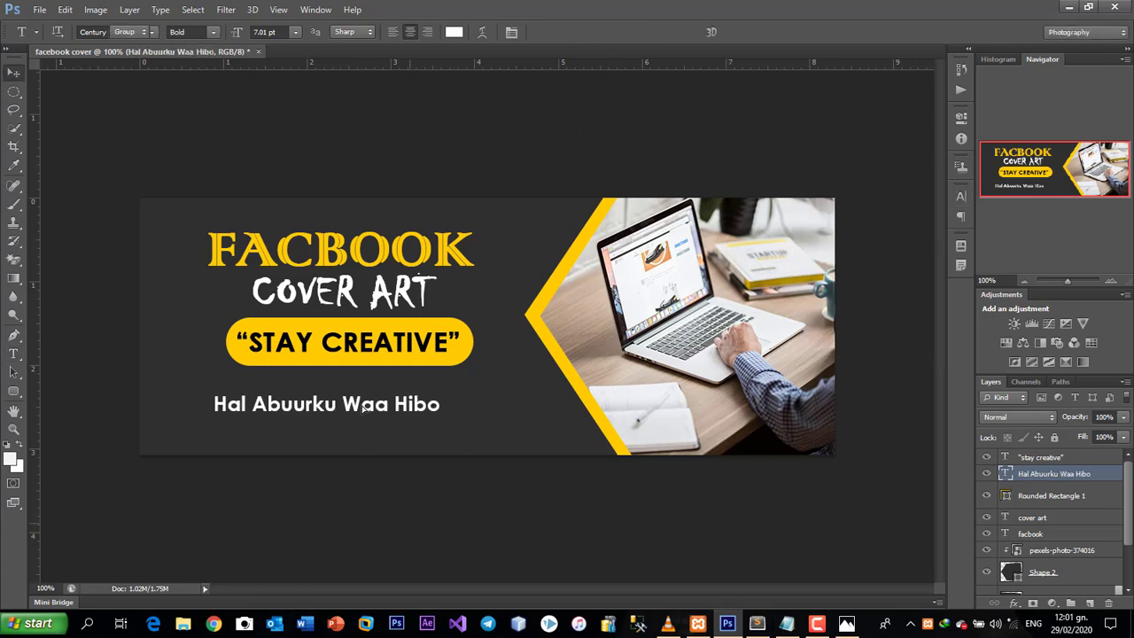
Centre the "Hal Abuurku Waa Hibo" line beneath the yellow bar and place a duplicate of it directly below.
{"action": "key", "text": "v"}
{"action": "left_click_drag", "start_coordinate": [363, 405], "coordinate": [388, 437]}
{"action": "key", "text": "t"}
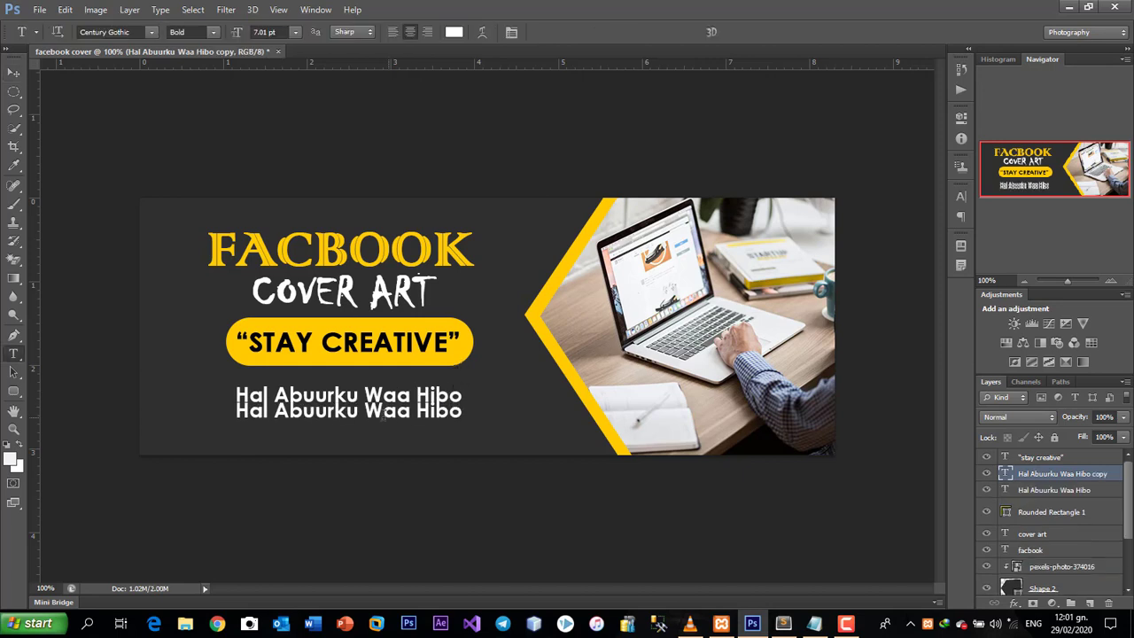
Replace the text of the duplicated line below "Hal Abuurku Waa Hibo" with "FREE FOR ALL".
{"action": "left_click", "coordinate": [385, 413]}
{"action": "key", "text": "ctrl+a"}
{"action": "type", "text": "frr"}
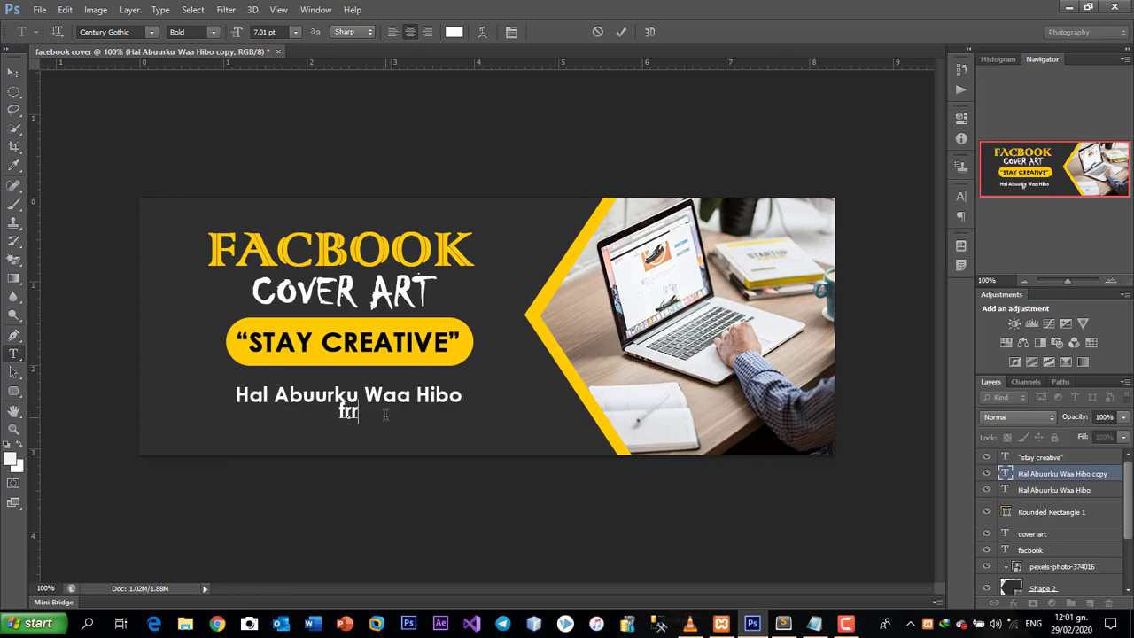
{"action": "key", "text": "BackSpace"}
{"action": "key", "text": "BackSpace"}
{"action": "key", "text": "BackSpace"}
{"action": "type", "text": "FREE FOR"}
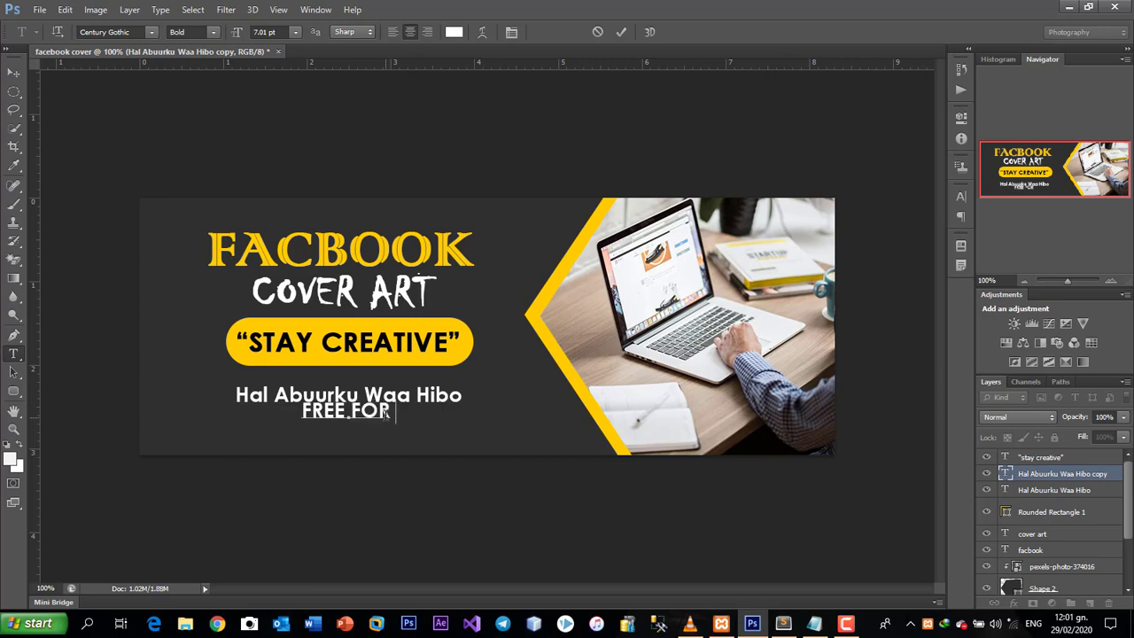
{"action": "type", "text": " ALL"}
Apply Faux Bold to the whole "FREE FOR ALL" line and commit the text.
{"action": "key", "text": "ctrl+a"}
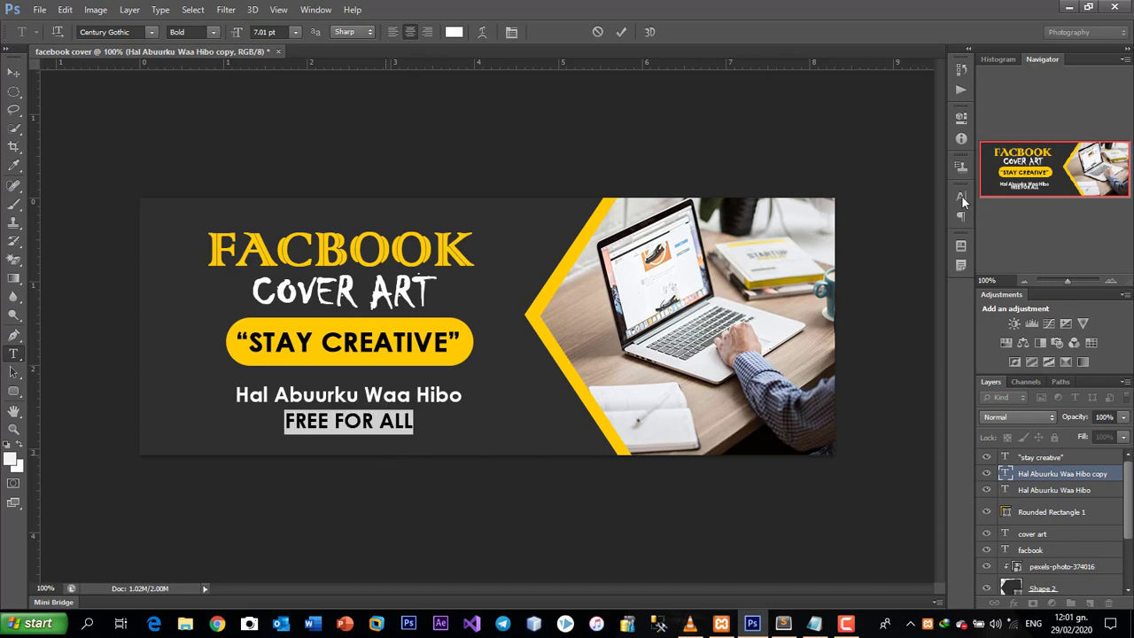
{"action": "left_click", "coordinate": [961, 196]}
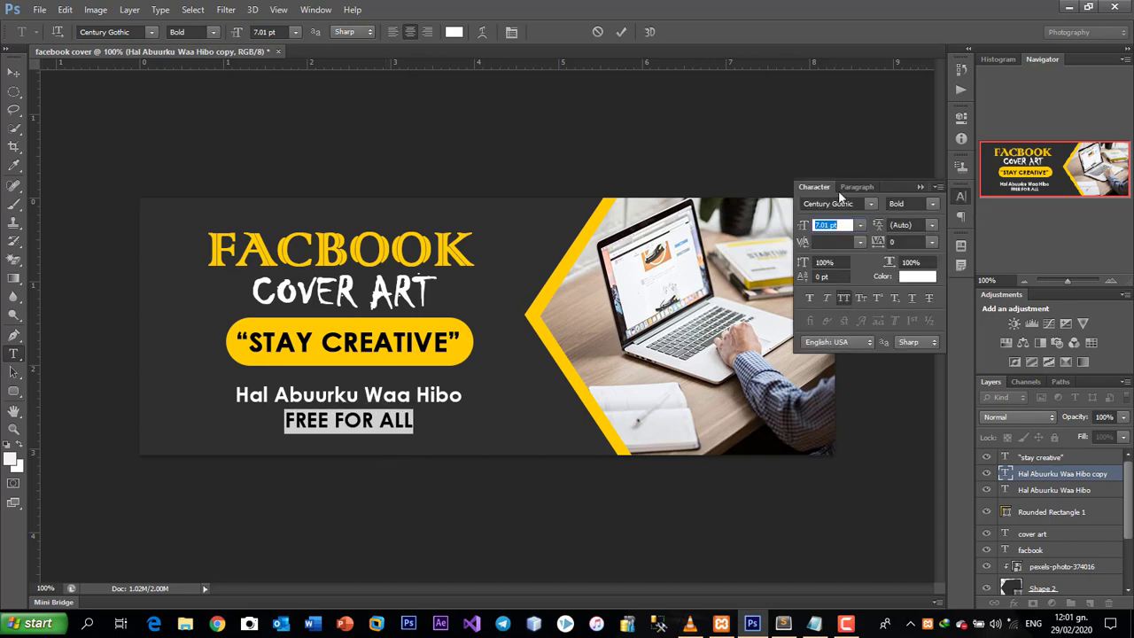
{"action": "left_click", "coordinate": [622, 32]}
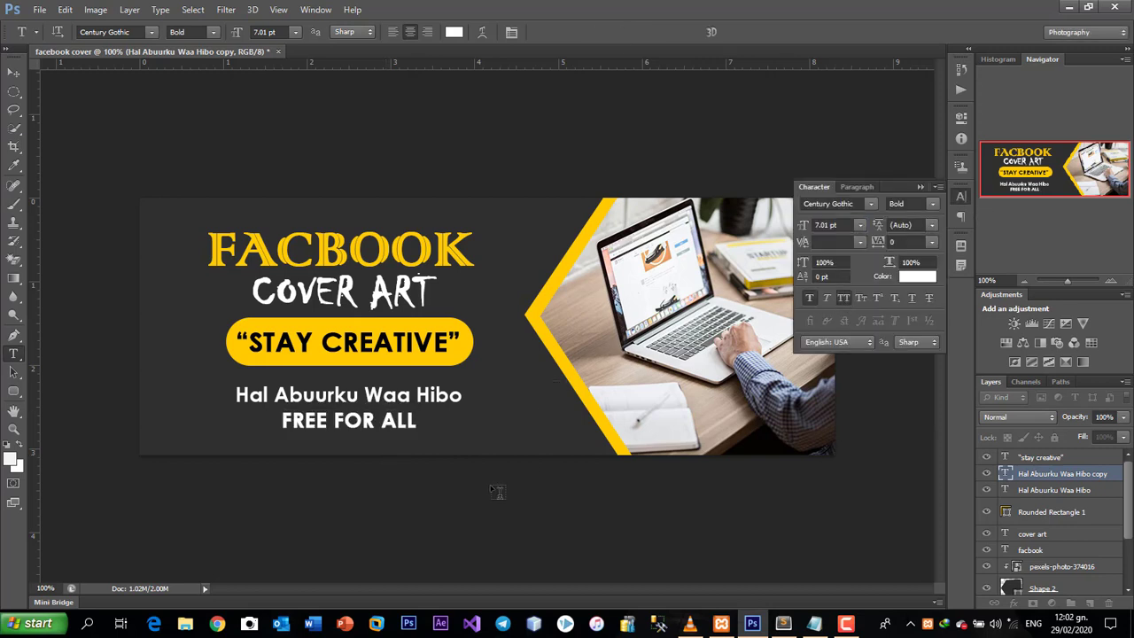
{"action": "key", "text": "v"}
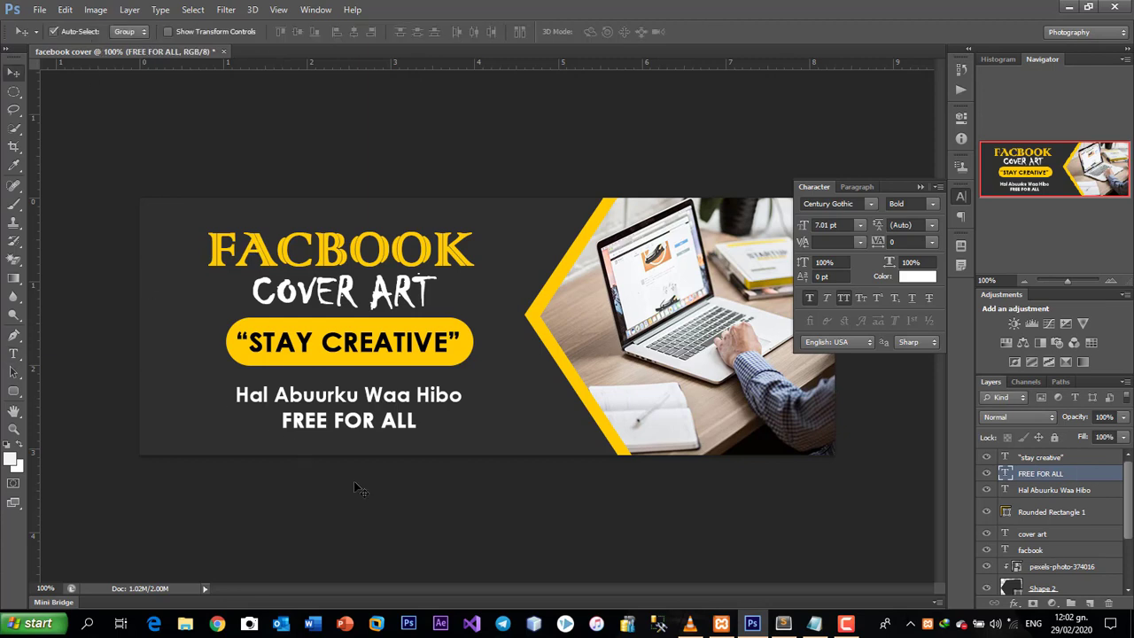
Try the typeecon font on the "FREE FOR ALL" line.
{"action": "key", "text": "t"}
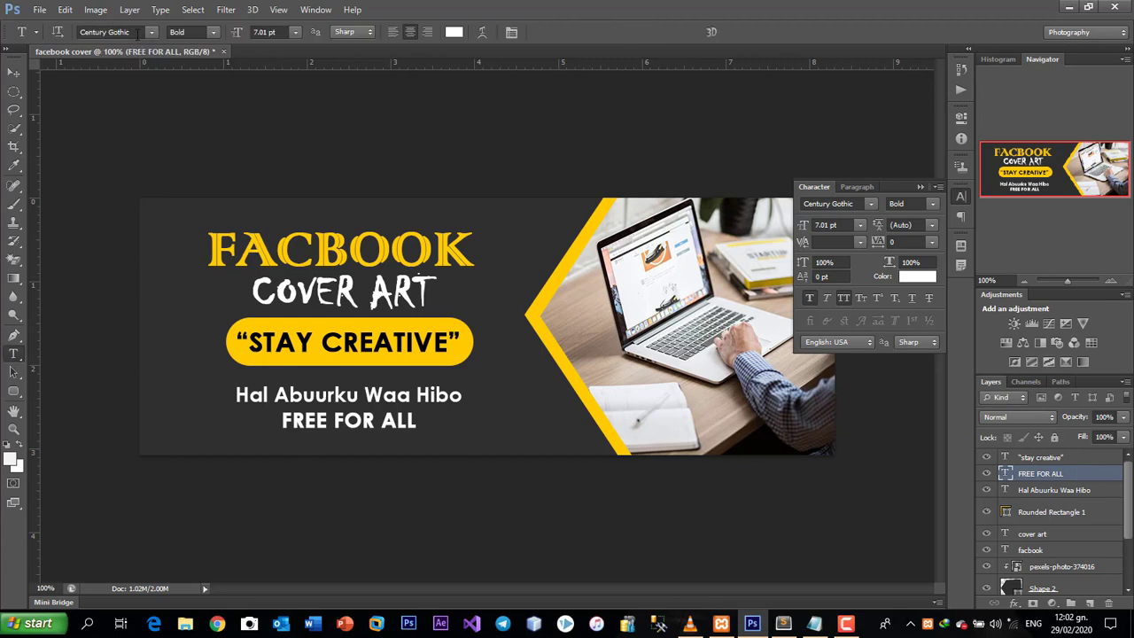
{"action": "left_click", "coordinate": [137, 32]}
{"action": "type", "text": "Tahoma"}
{"action": "left_click", "coordinate": [252, 289]}
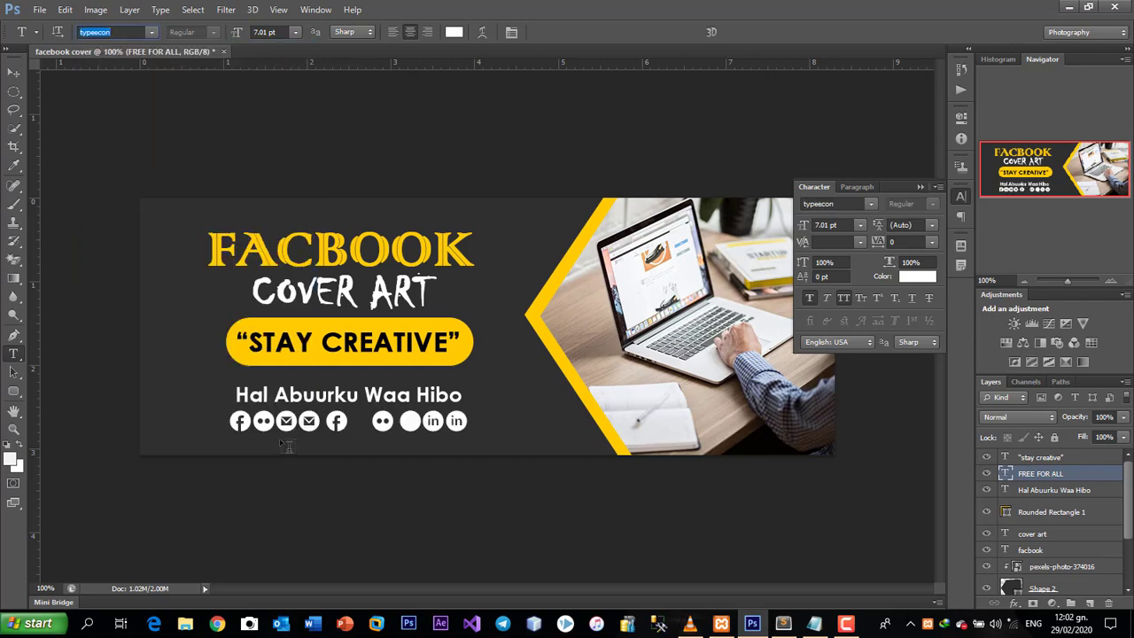
{"action": "key", "text": "ctrl+z"}
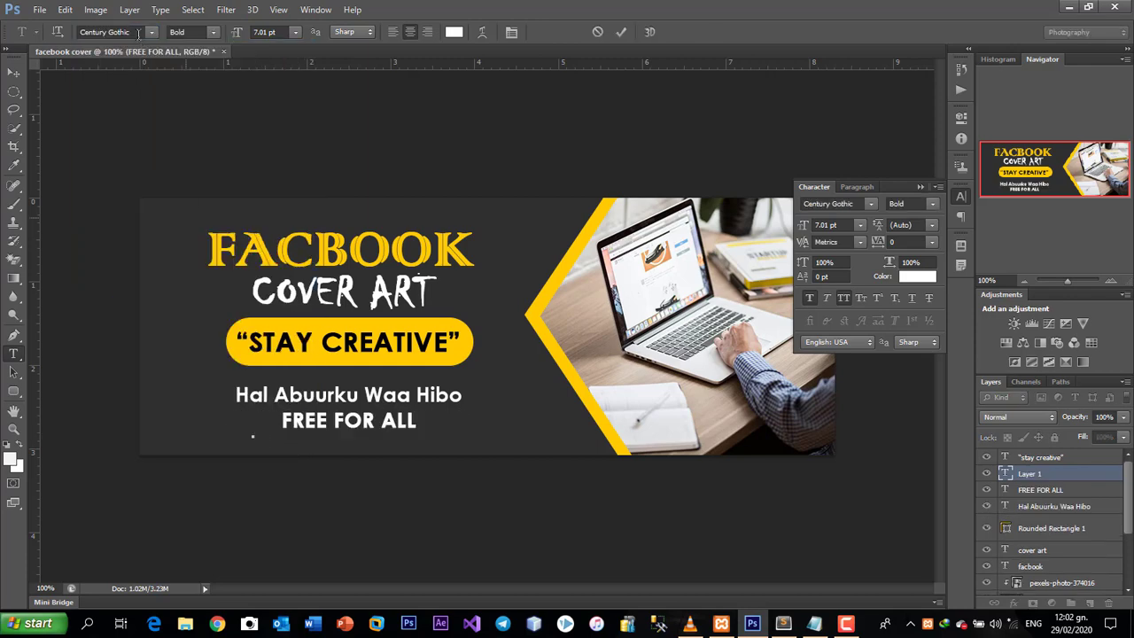
Add an "f i et" line in the typeecon font for Facebook, Instagram, mail and Twitter icons, centred below "FREE FOR ALL".
{"action": "left_click", "coordinate": [152, 33]}
{"action": "type", "text": "Tahoma"}
{"action": "key", "text": "Down"}
{"action": "key", "text": "Return"}
{"action": "left_click", "coordinate": [252, 434]}
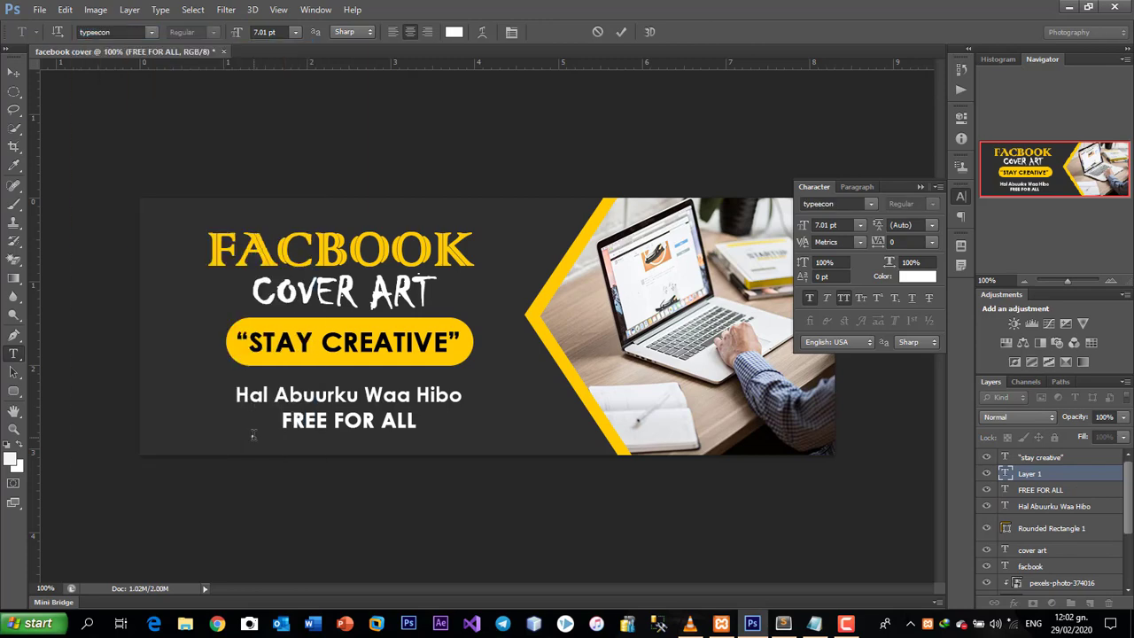
{"action": "type", "text": "f fiw"}
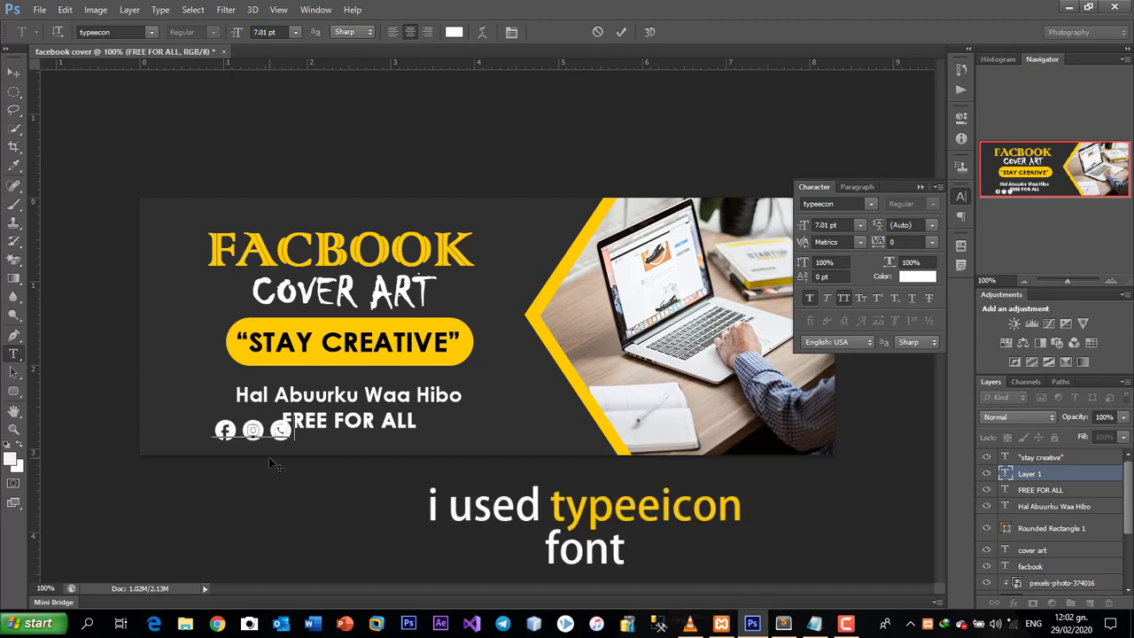
{"action": "key", "text": "BackSpace"}
{"action": "type", "text": "mt"}
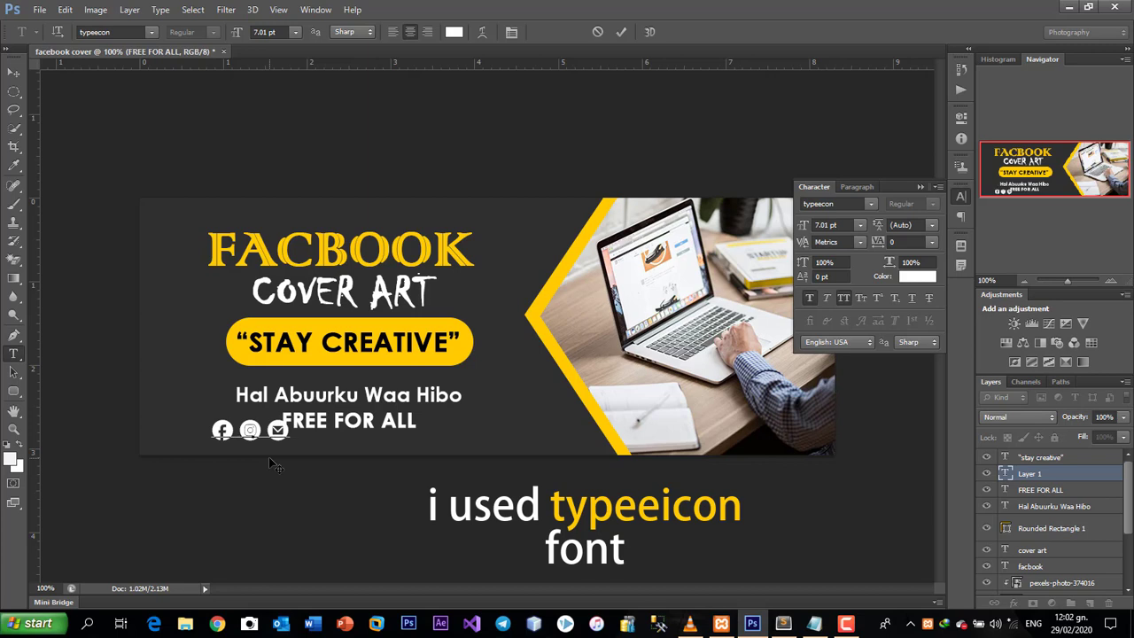
{"action": "left_click_drag", "start_coordinate": [330, 480], "coordinate": [356, 480]}
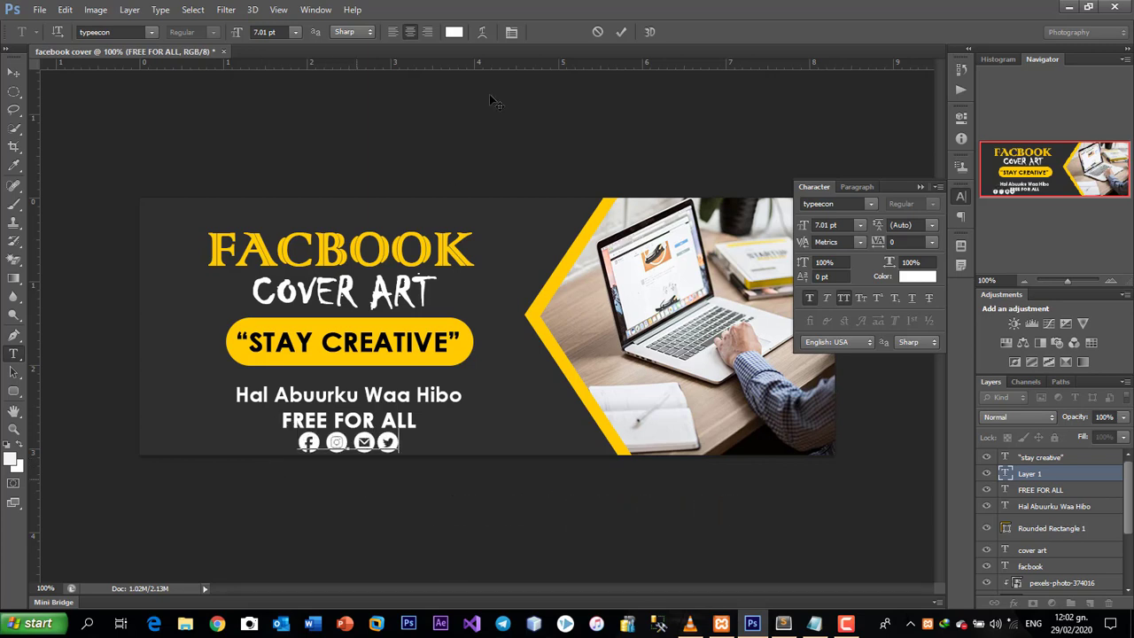
Recolour the four social icons with the yellow sampled from the rounded bar.
{"action": "key", "text": "ctrl+a"}
{"action": "left_click", "coordinate": [454, 32]}
{"action": "left_click", "coordinate": [405, 322]}
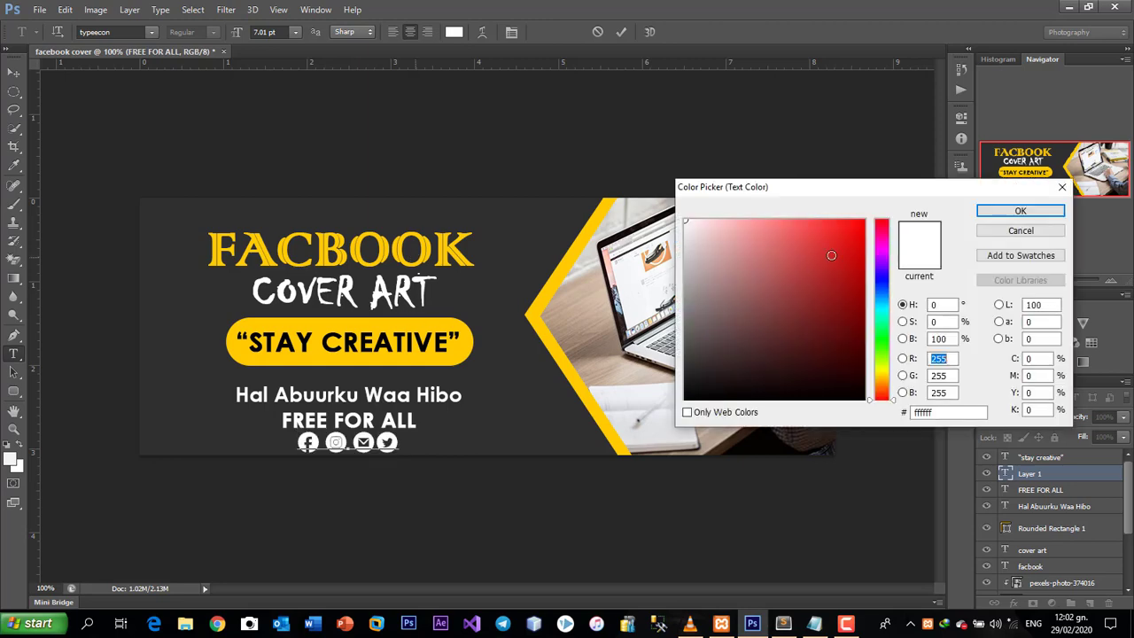
{"action": "left_click", "coordinate": [1020, 211]}
{"action": "left_click", "coordinate": [621, 34]}
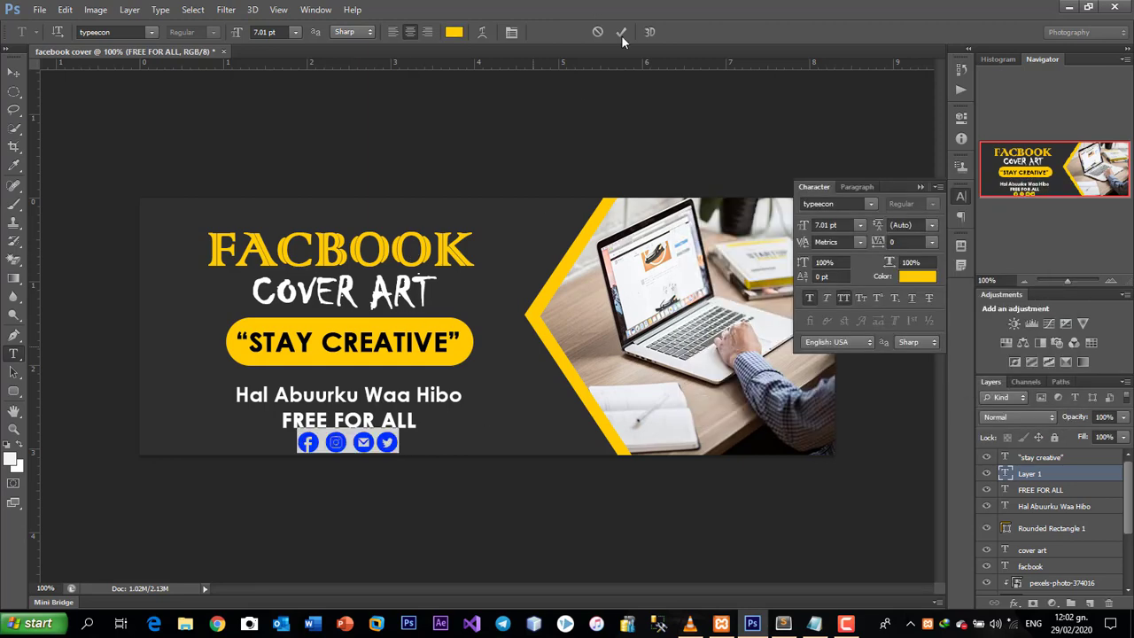
Move the "Hal Abuurku Waa Hibo" line, the "FREE FOR ALL" line and the icon row up slightly to space them more evenly.
{"action": "key", "text": "v"}
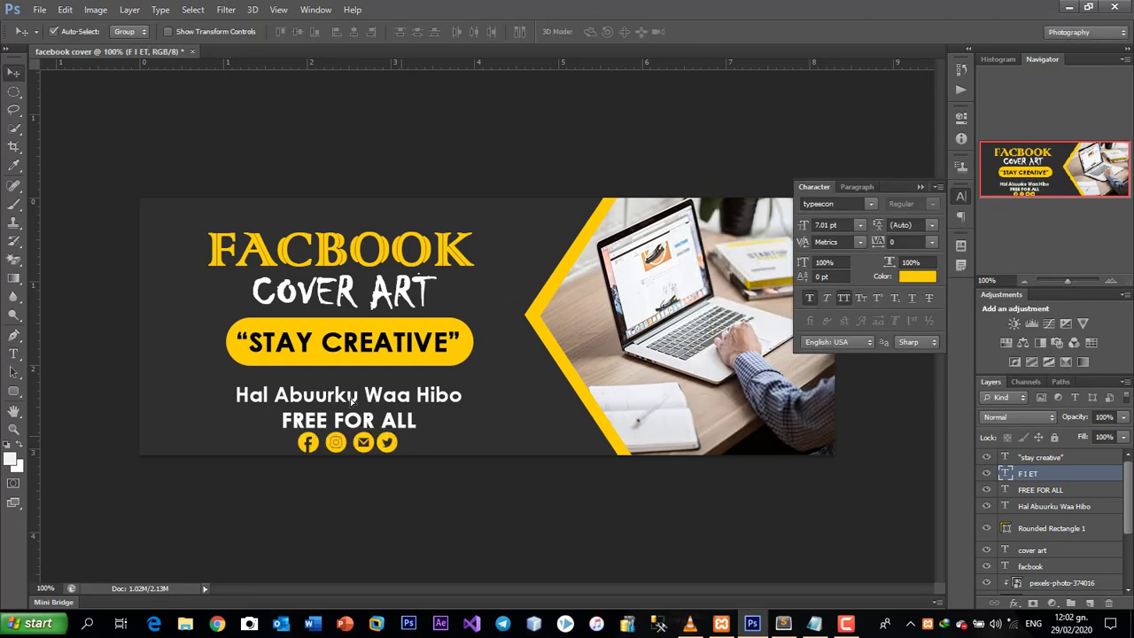
{"action": "mouse_move", "coordinate": [357, 416]}
{"action": "left_mouse_down"}
{"action": "mouse_move", "coordinate": [355, 393]}
{"action": "mouse_move", "coordinate": [363, 438]}
{"action": "left_mouse_up"}
{"action": "left_click", "coordinate": [376, 493]}
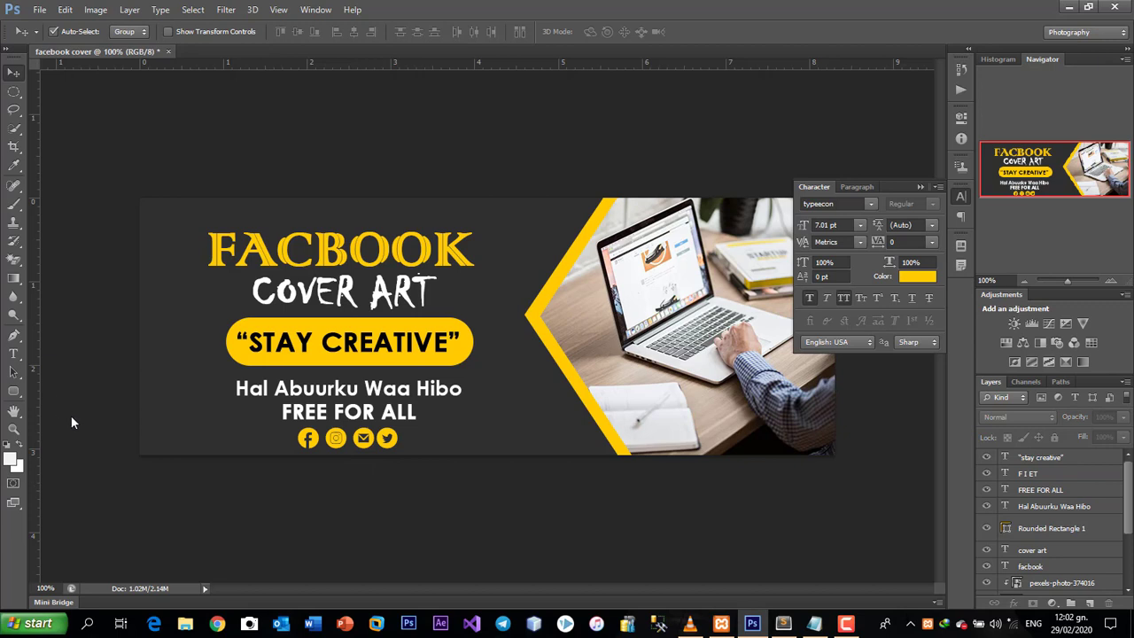
Draw a dark 124 x 124 px circle with the Ellipse tool and position it over the lower end of the yellow band beside the notebook.
{"action": "right_click", "coordinate": [13, 391]}
{"action": "left_click", "coordinate": [79, 417]}
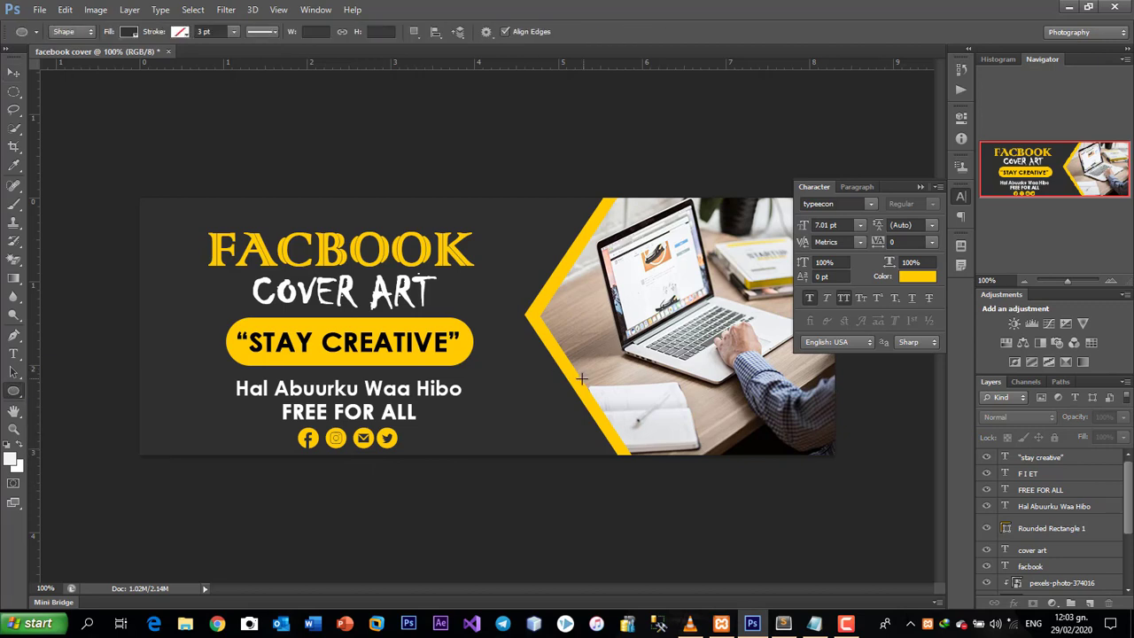
{"action": "left_click_drag", "start_coordinate": [581, 379], "coordinate": [681, 466]}
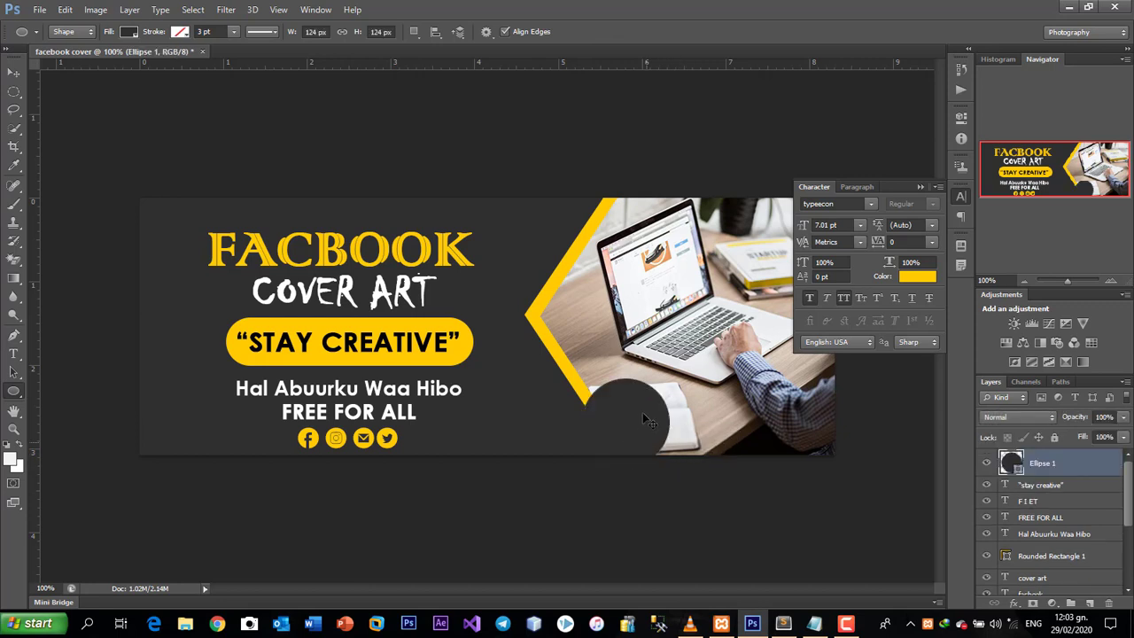
{"action": "key", "text": "v"}
{"action": "left_click_drag", "start_coordinate": [648, 415], "coordinate": [659, 403]}
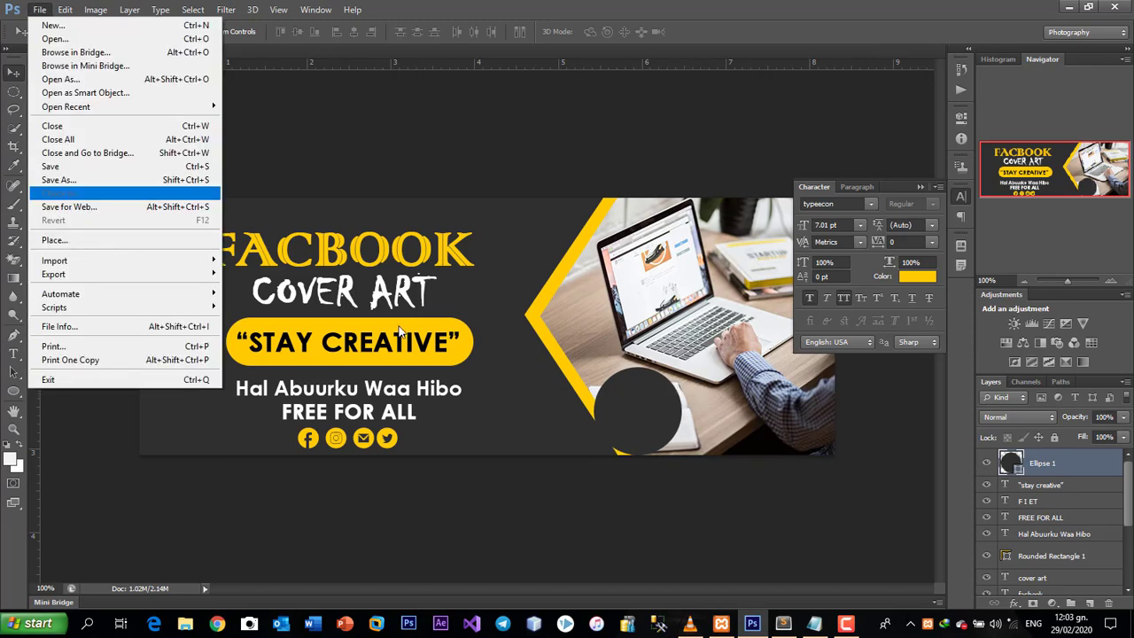
Place the portrait image "really" from the SAWIRO folder on the Channel (F:) drive into the cover.
{"action": "left_click", "coordinate": [67, 240]}
{"action": "left_click", "coordinate": [324, 311]}
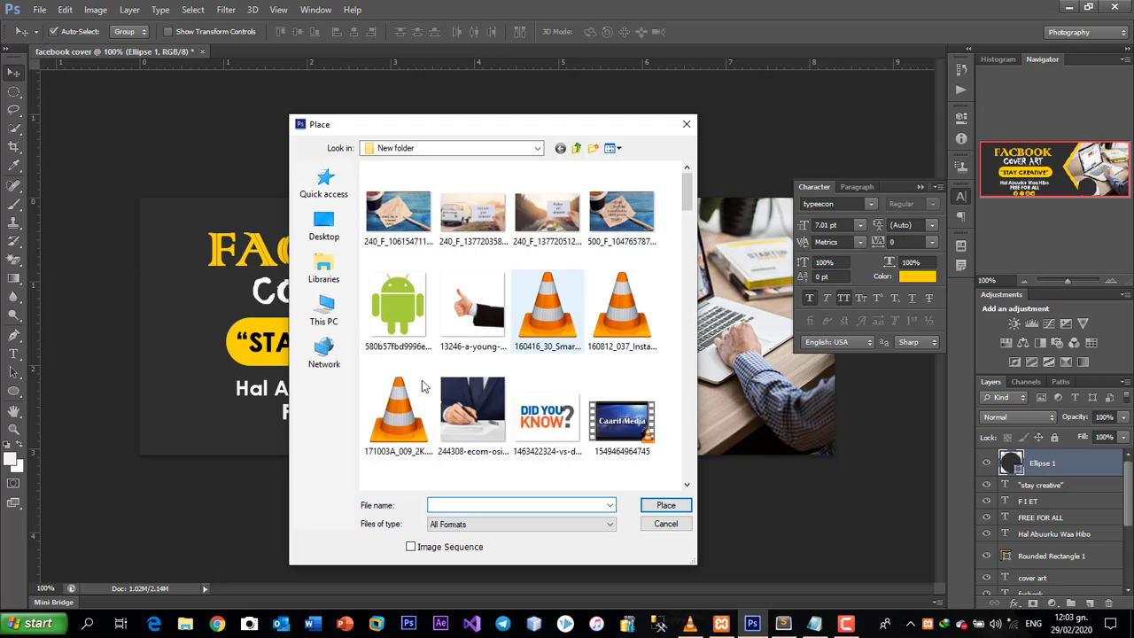
{"action": "double_click", "coordinate": [581, 388]}
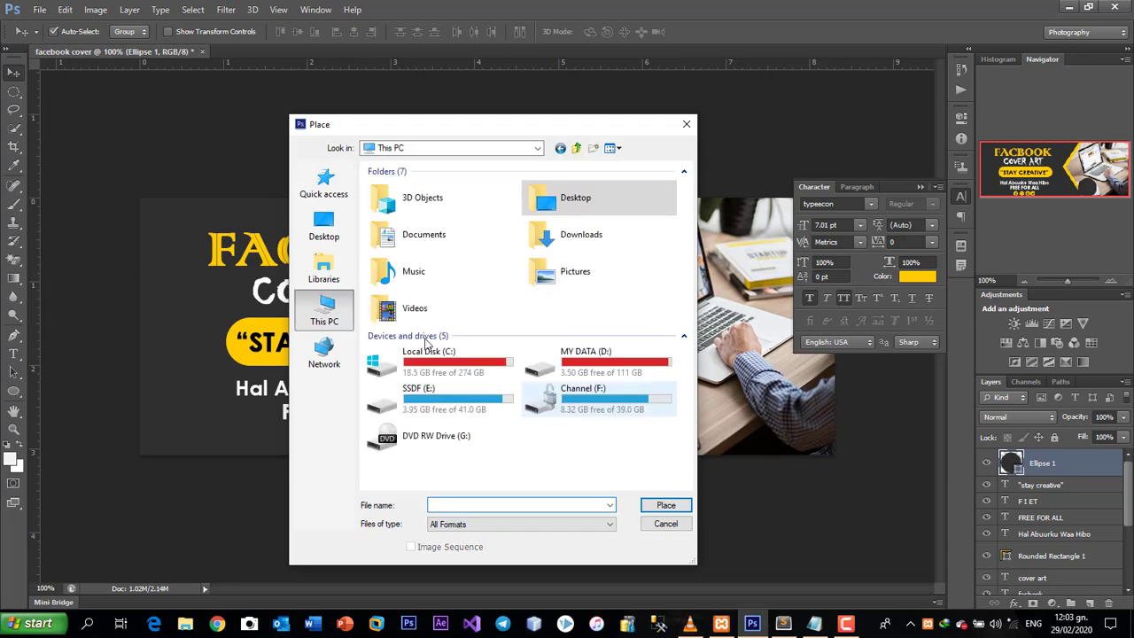
{"action": "double_click", "coordinate": [423, 346]}
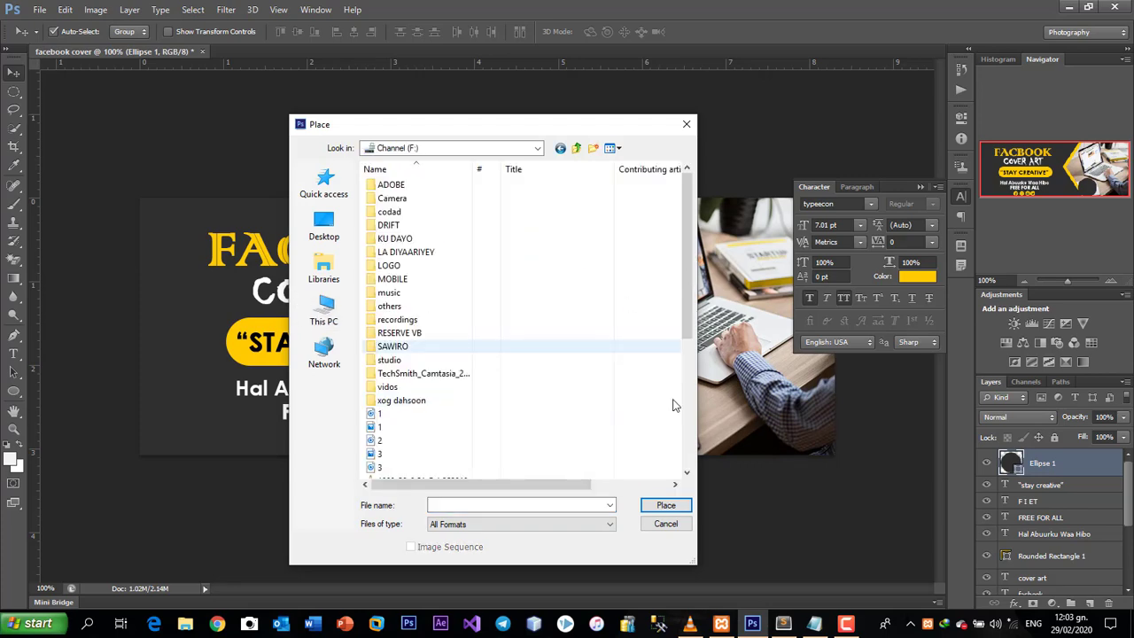
{"action": "scroll", "coordinate": [557, 258], "scroll_direction": "down", "scroll_amount": 10}
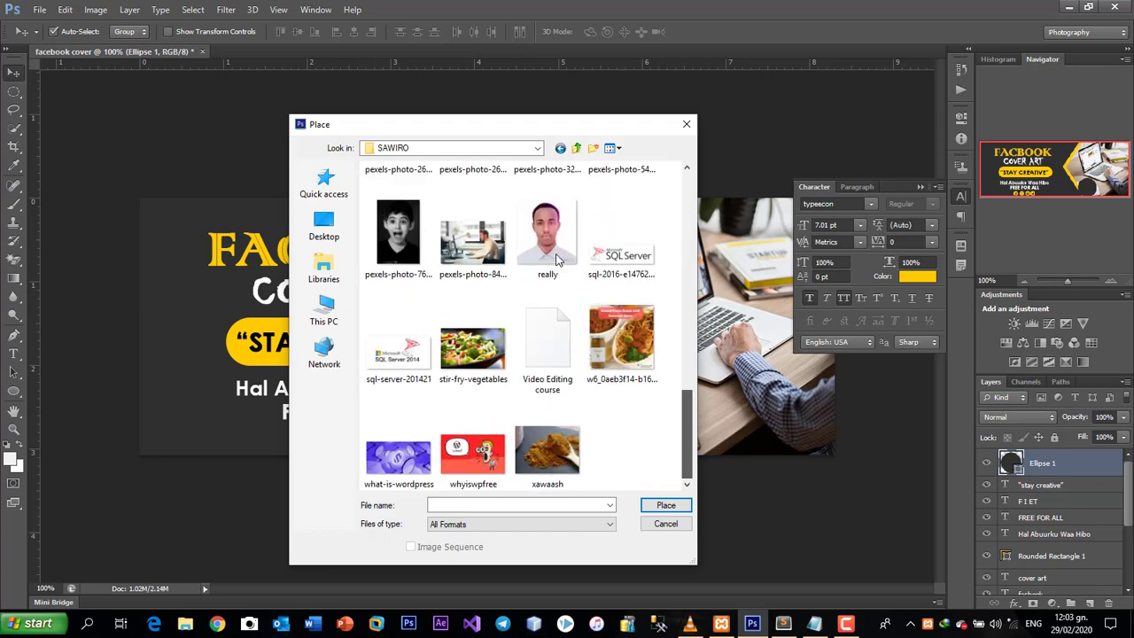
{"action": "key", "text": "Escape"}
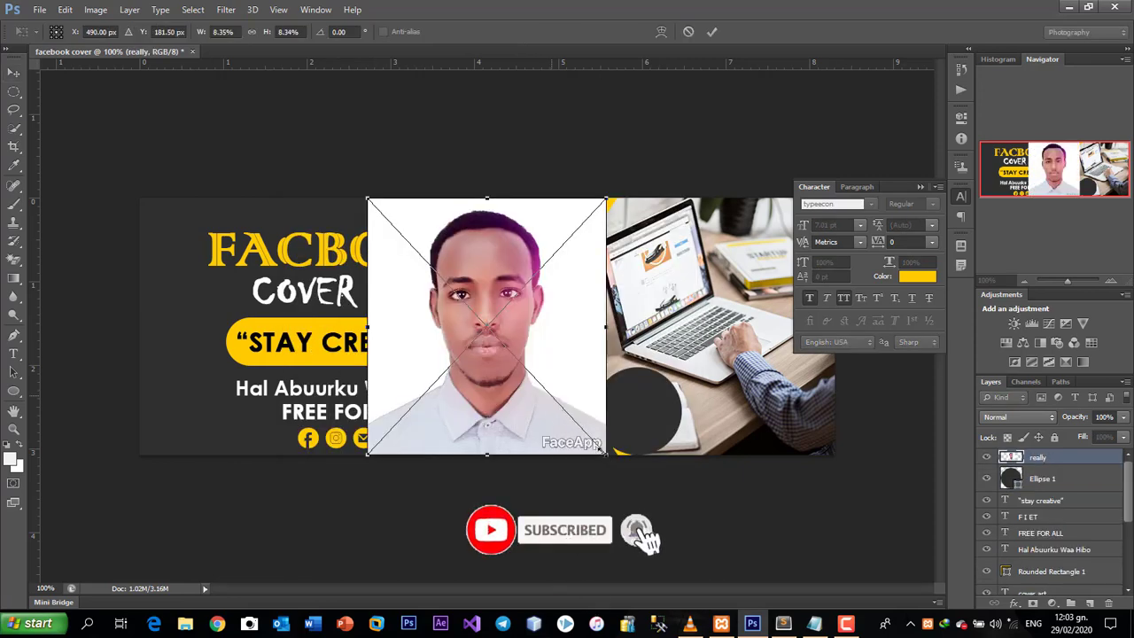
Scale the portrait down to just cover the dark circle and clip it to the circle with a clipping mask.
{"action": "left_click_drag", "start_coordinate": [601, 451], "coordinate": [643, 430]}
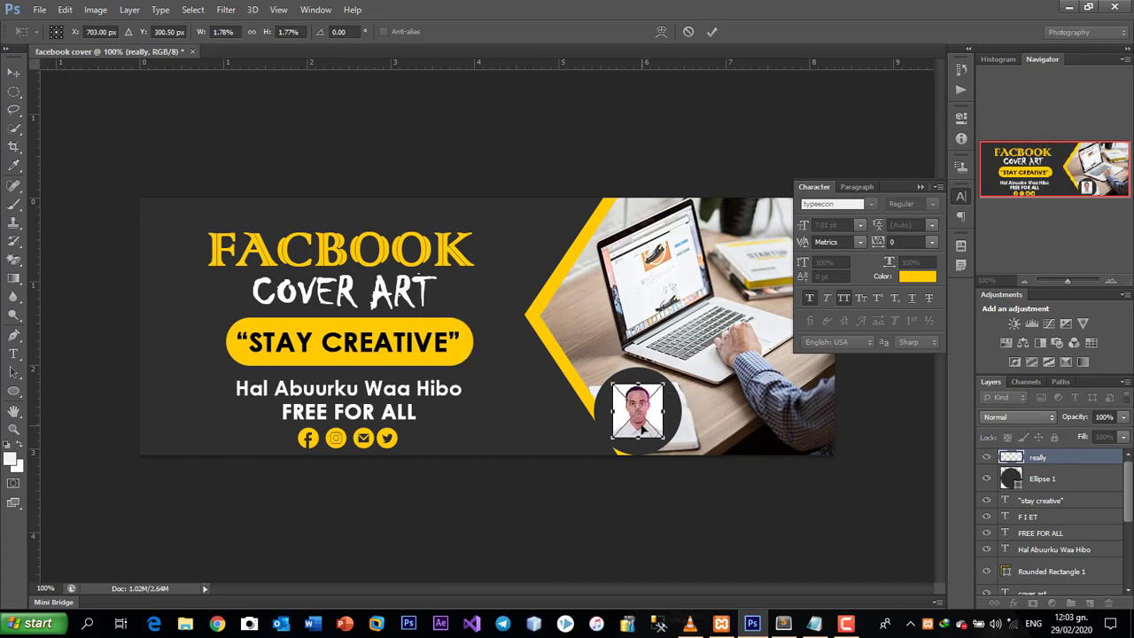
{"action": "key", "text": "Return"}
{"action": "key", "text": "ctrl+t"}
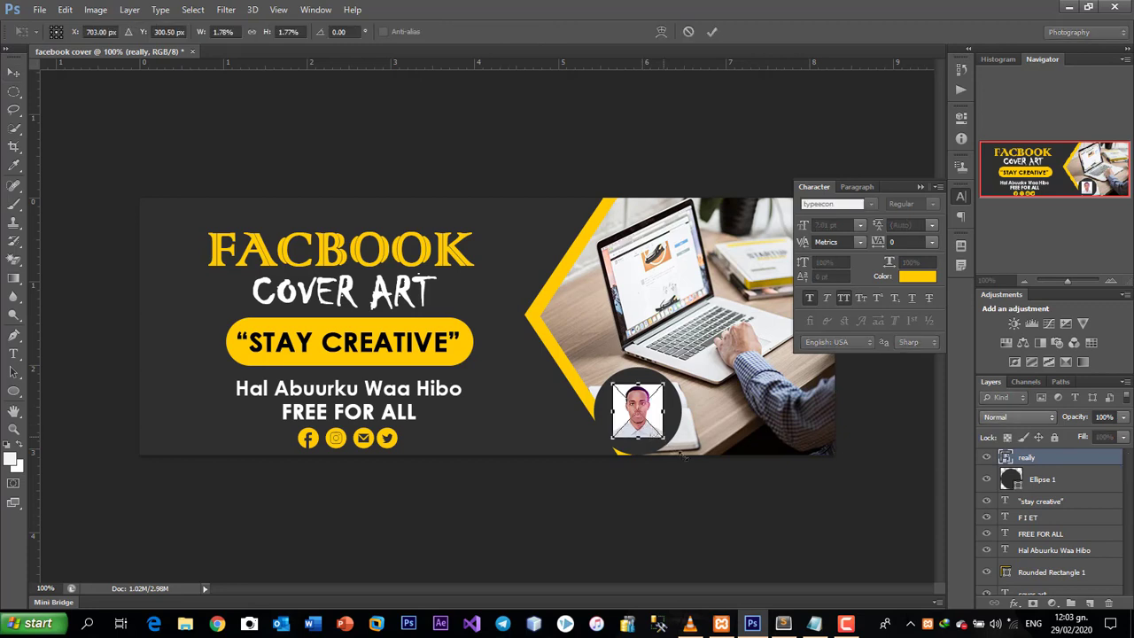
{"action": "left_click_drag", "start_coordinate": [683, 456], "coordinate": [690, 462]}
{"action": "key", "text": "Return"}
{"action": "key", "text": "Return"}
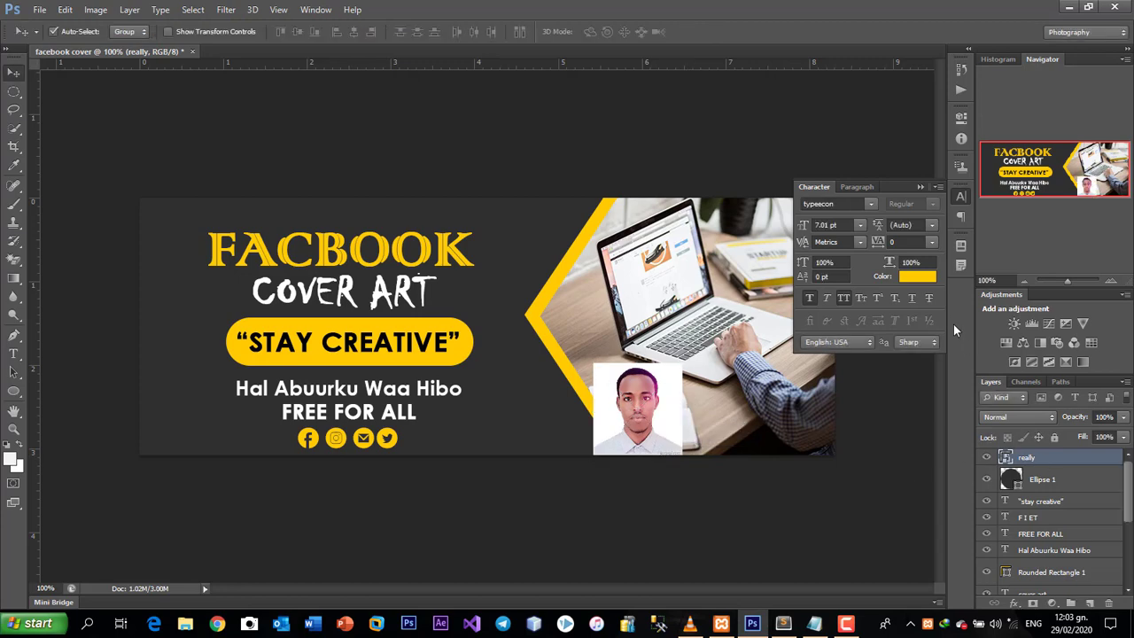
{"action": "right_click", "coordinate": [924, 290]}
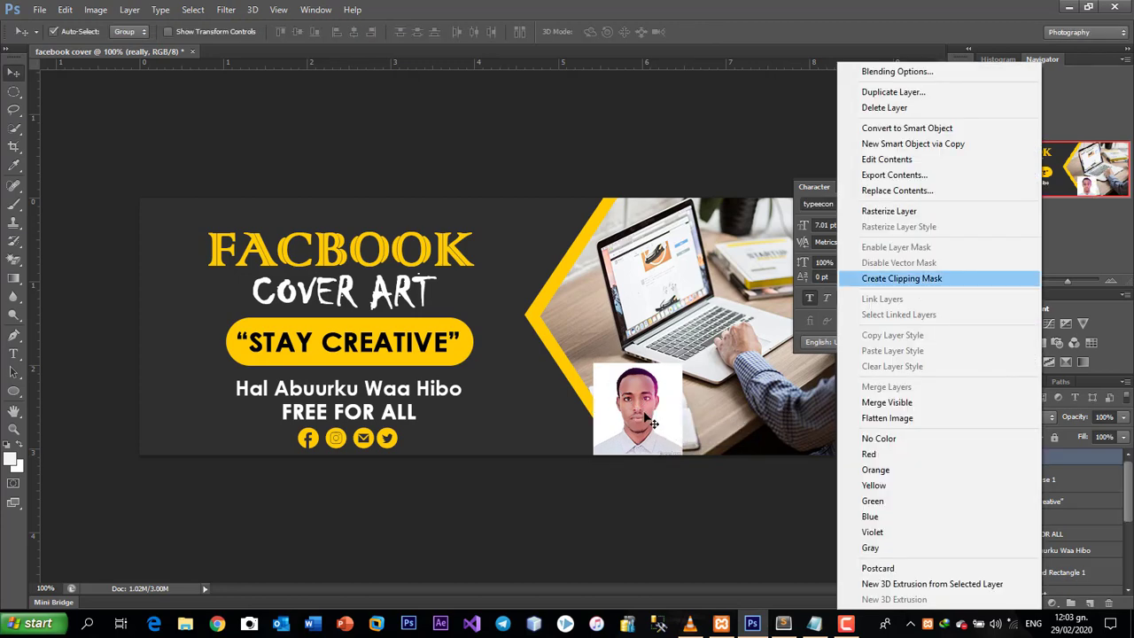
{"action": "key", "text": "Return"}
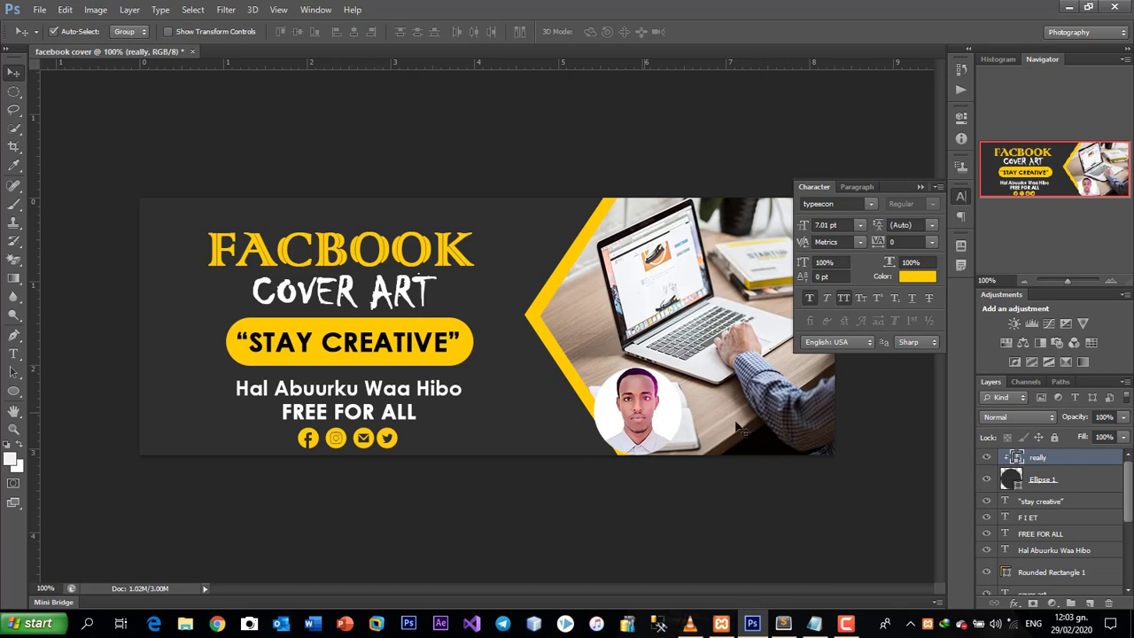
Add an outside stroke layer style to the Ellipse 1 circle, 7 px wide in yellow #ffcc00.
{"action": "left_click", "coordinate": [1069, 484]}
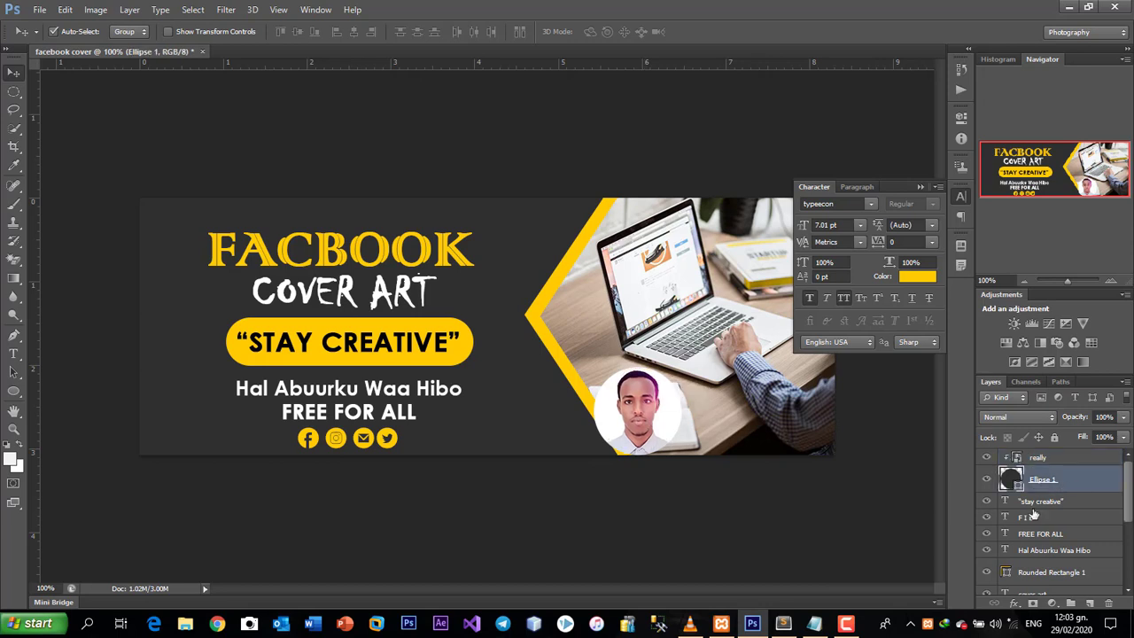
{"action": "left_click", "coordinate": [1012, 606]}
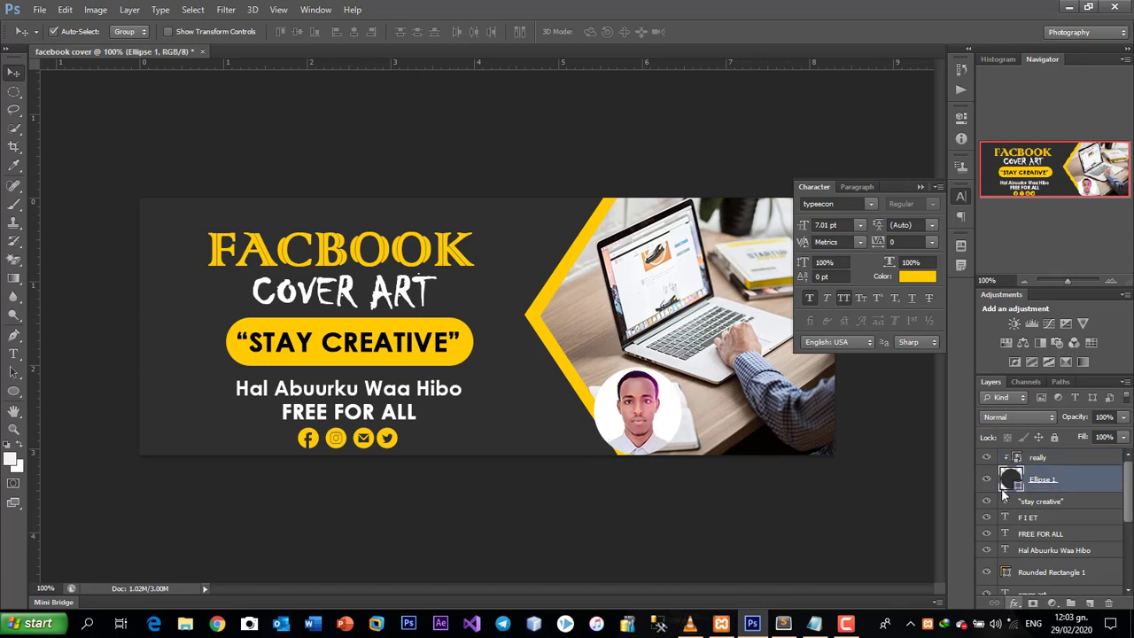
{"action": "left_click", "coordinate": [684, 325]}
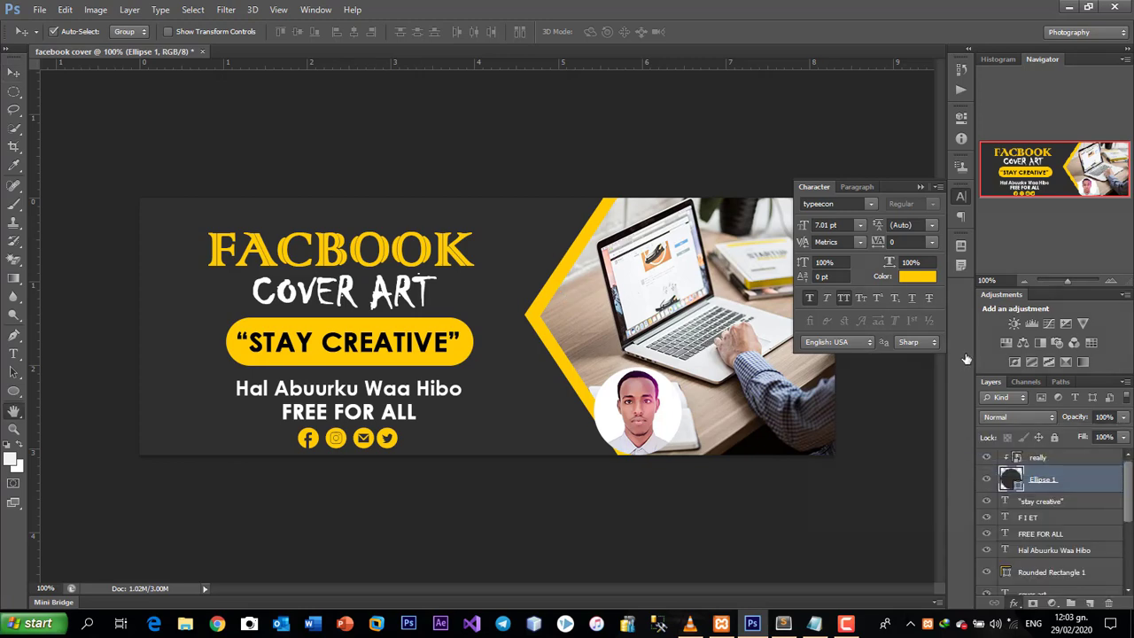
{"action": "left_click", "coordinate": [1009, 351]}
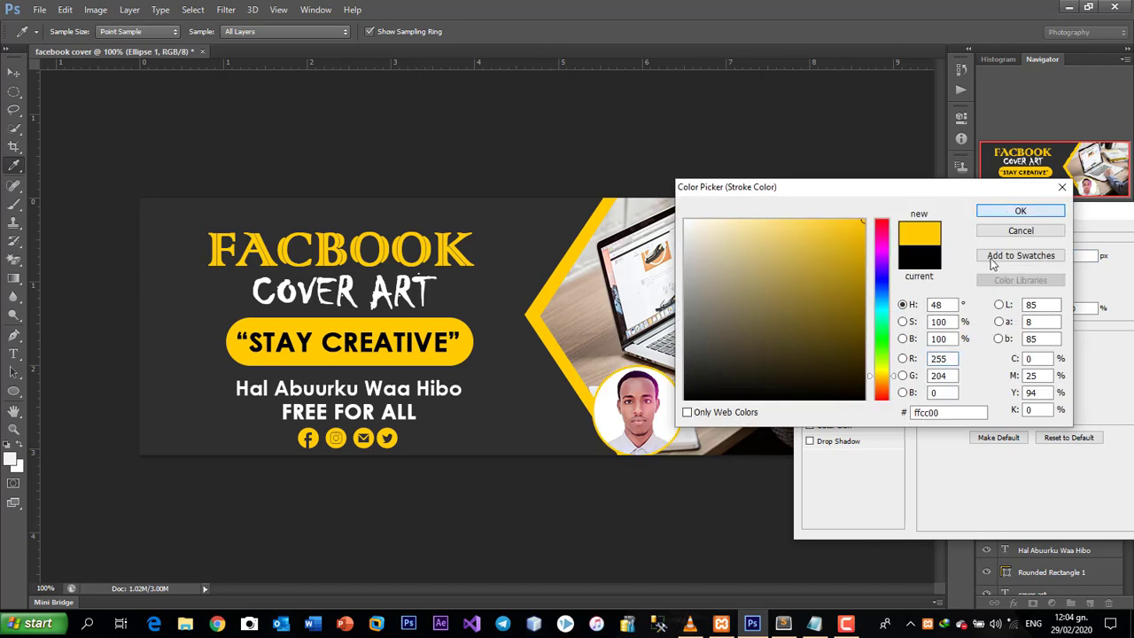
{"action": "key", "text": "Return"}
{"action": "left_click_drag", "start_coordinate": [988, 257], "coordinate": [994, 257]}
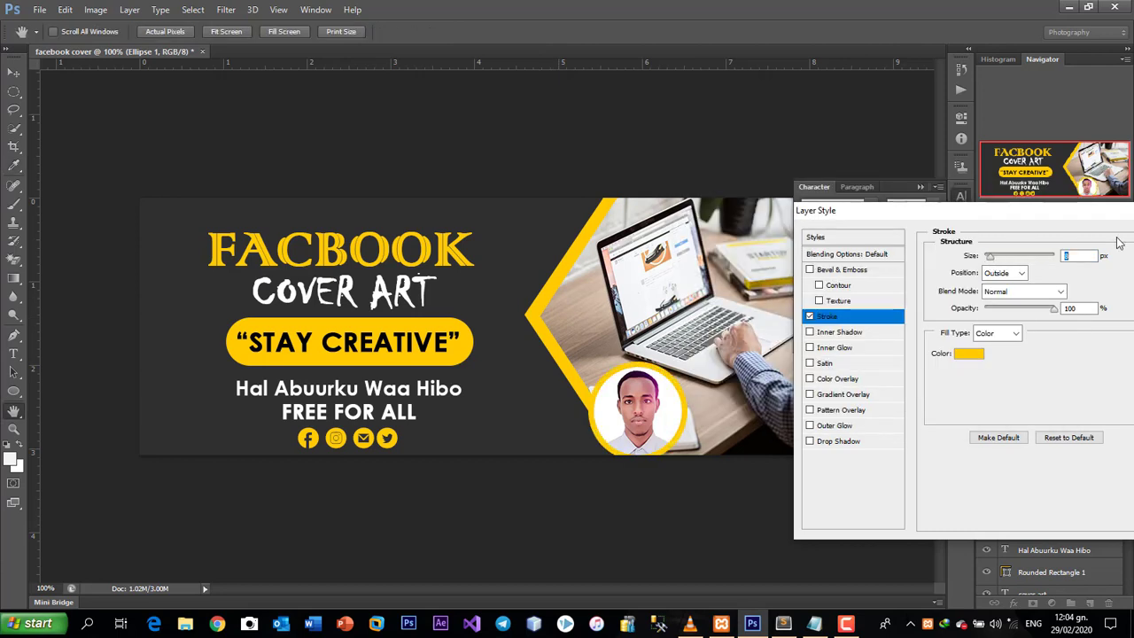
{"action": "key", "text": "Down"}
{"action": "key", "text": "Return"}
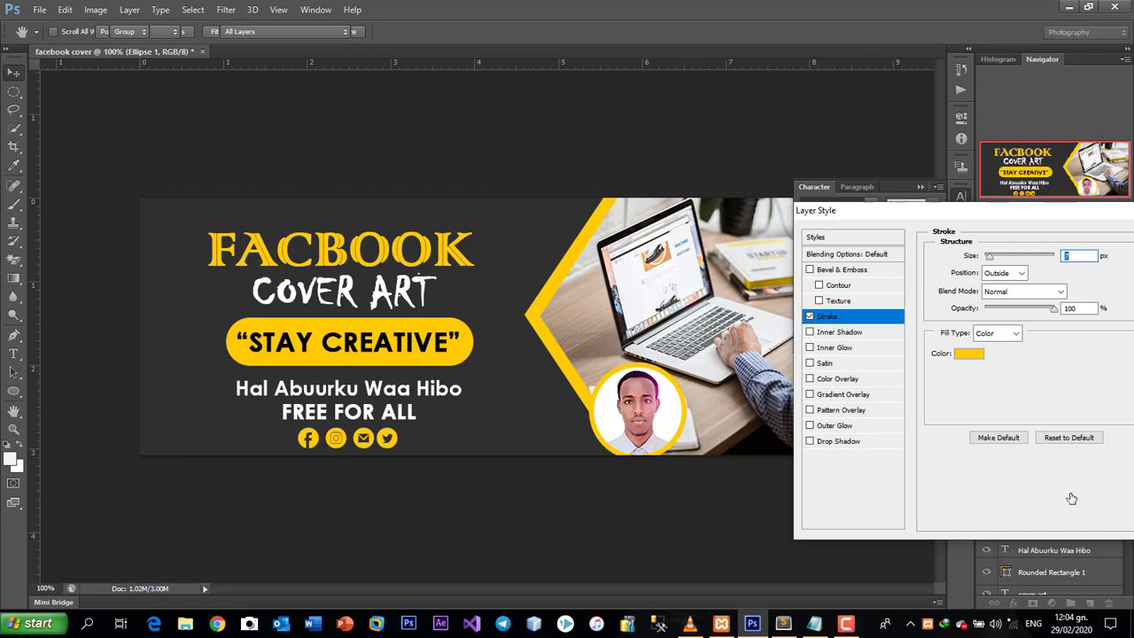
{"action": "key", "text": "Return"}
Nudge the yellow-ringed circle slightly up and to the right so it clears the cover's lower edge.
{"action": "key", "text": "Up"}
{"action": "key", "text": "Up"}
{"action": "key", "text": "Up"}
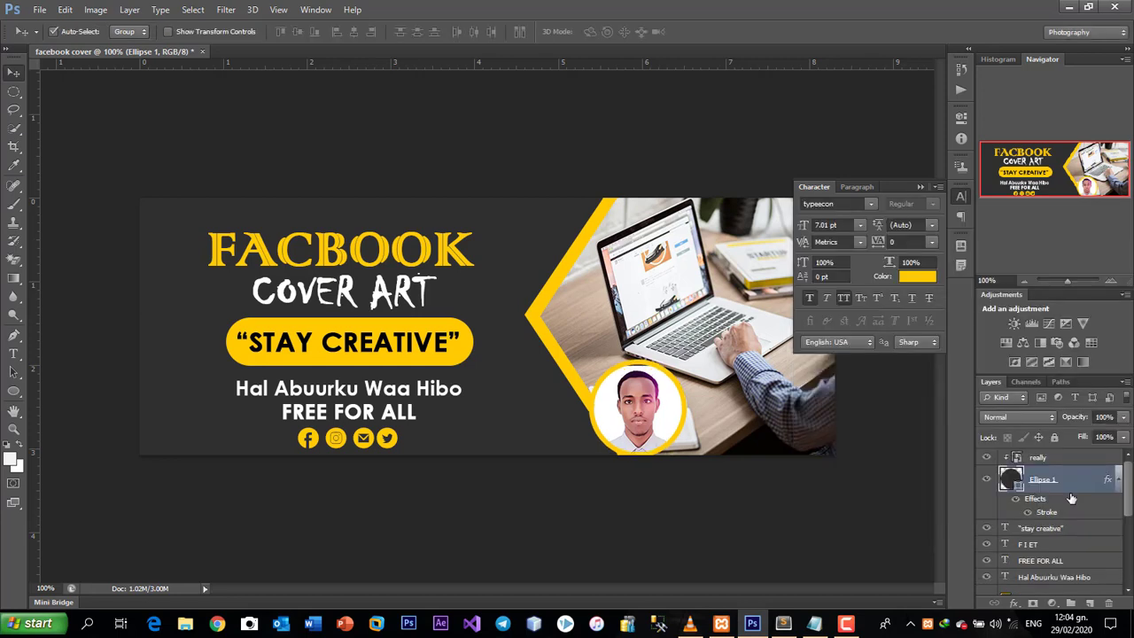
{"action": "key", "text": "Up"}
{"action": "key", "text": "Up"}
{"action": "key", "text": "Right"}
{"action": "key", "text": "Right"}
{"action": "key", "text": "Right"}
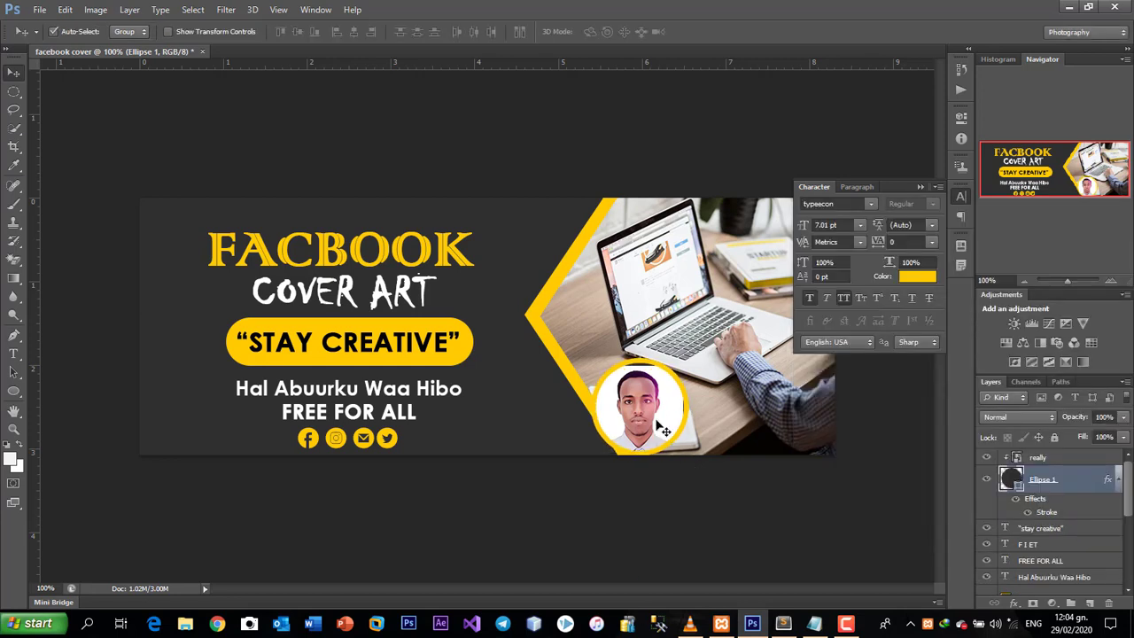
Nudge the clipped portrait slightly right and up to center it inside the yellow-ringed circle.
{"action": "left_click", "coordinate": [660, 430]}
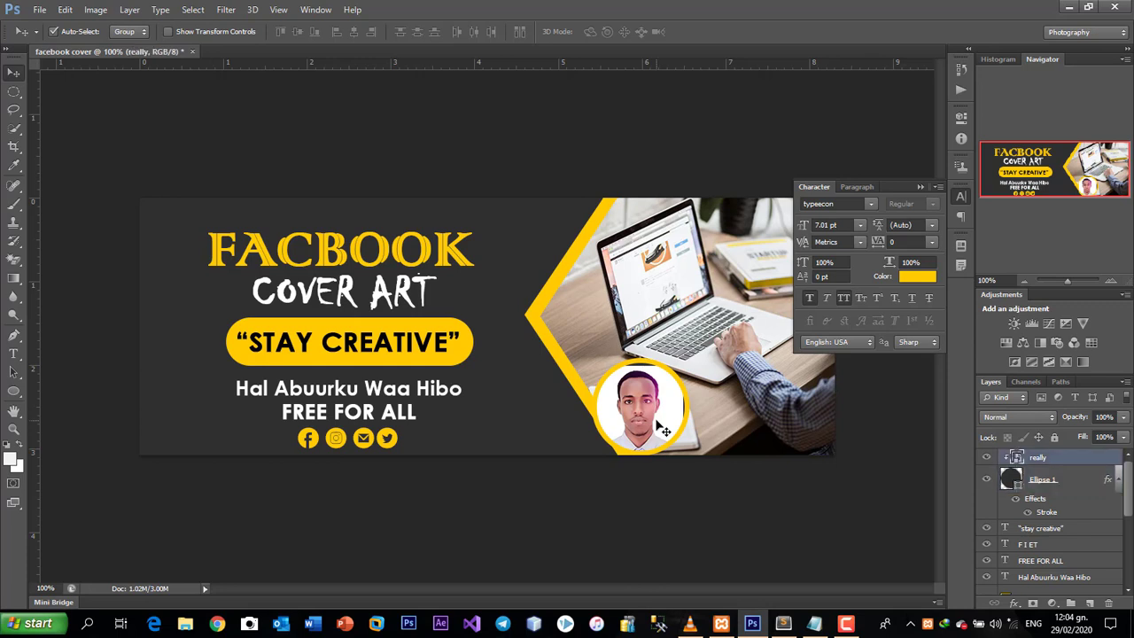
{"action": "key", "text": "Right"}
{"action": "key", "text": "Right"}
{"action": "key", "text": "Up"}
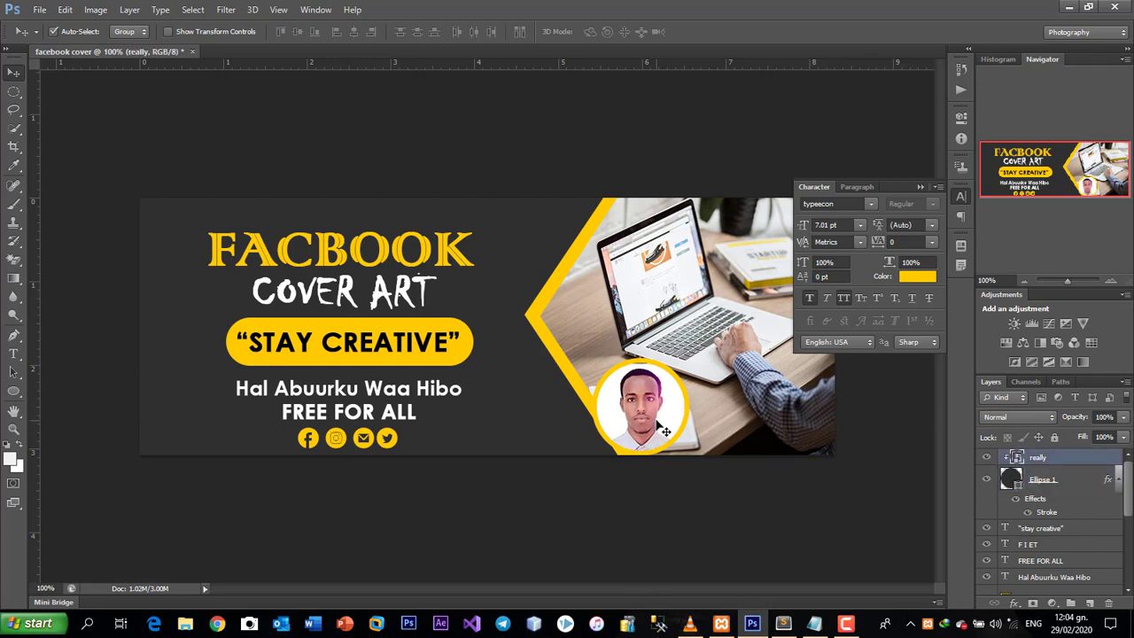
{"action": "key", "text": "Up"}
{"action": "key", "text": "Left"}
{"action": "key", "text": "Left"}
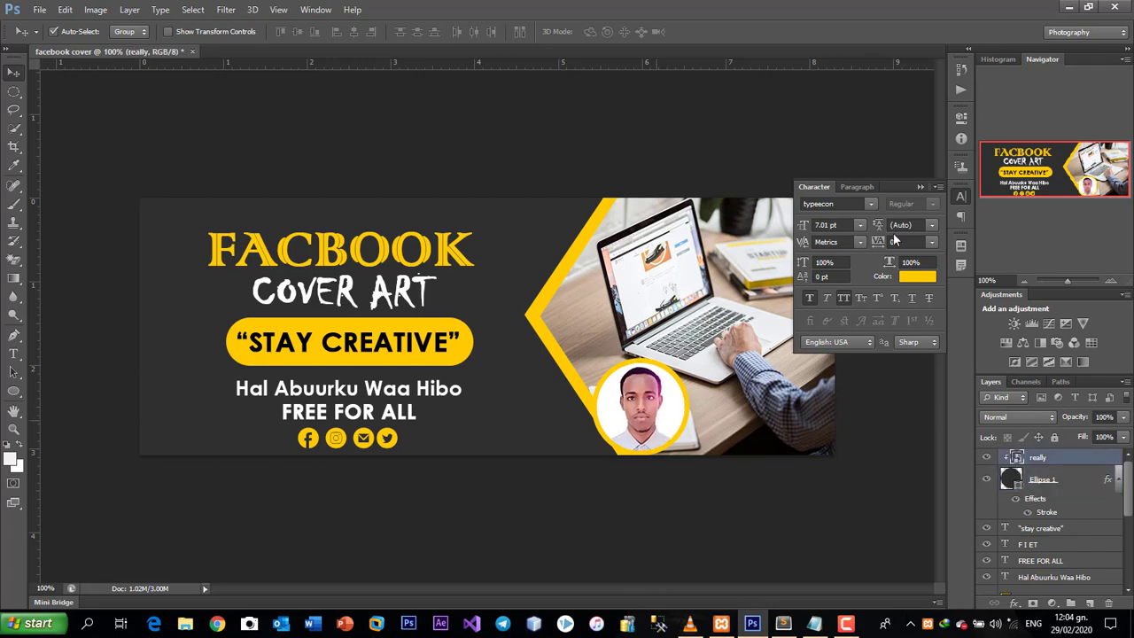
Draw a thin rectangle about 107 x 9 px to the left of the social icons and fill it with yellow #ffcc00.
{"action": "left_click", "coordinate": [74, 385]}
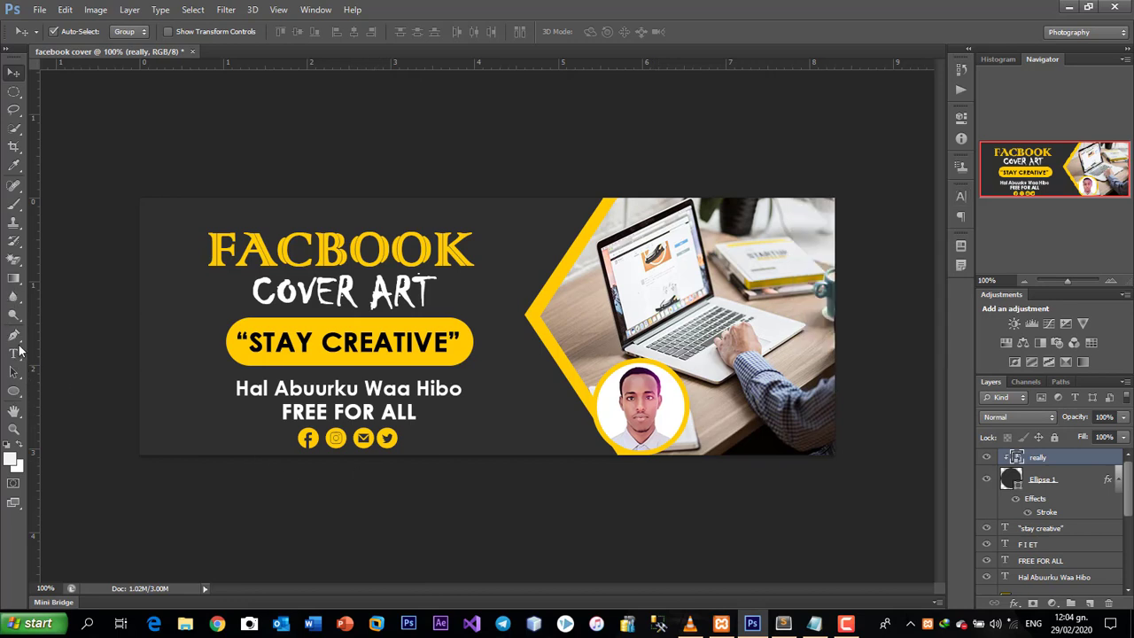
{"action": "key", "text": "p"}
{"action": "right_click", "coordinate": [14, 391]}
{"action": "left_click", "coordinate": [133, 389]}
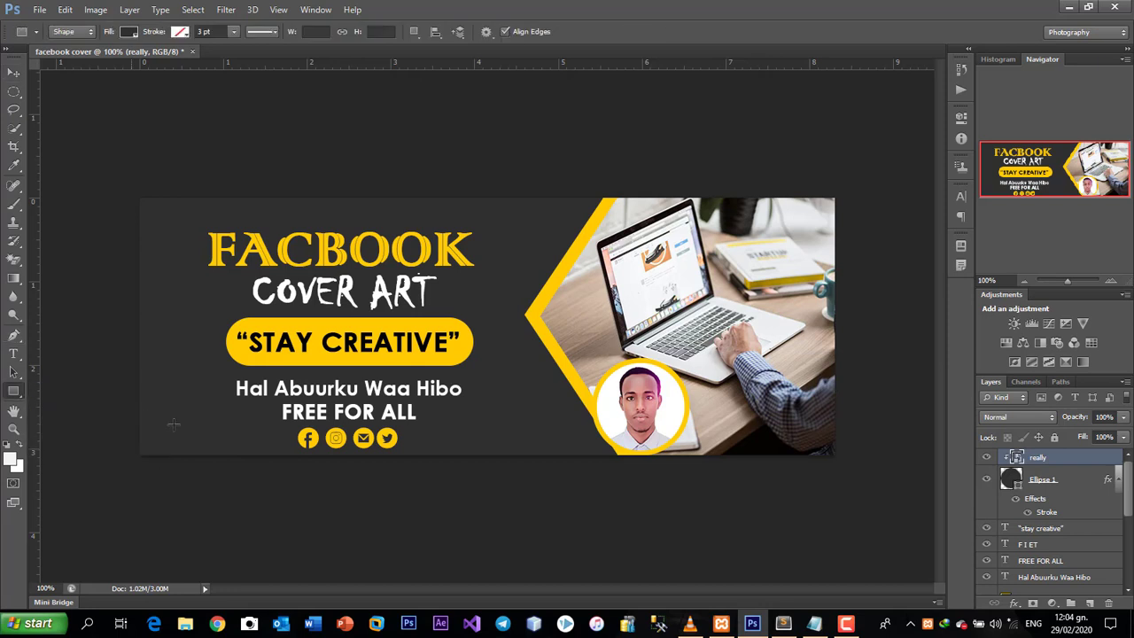
{"action": "left_click_drag", "start_coordinate": [215, 425], "coordinate": [222, 424]}
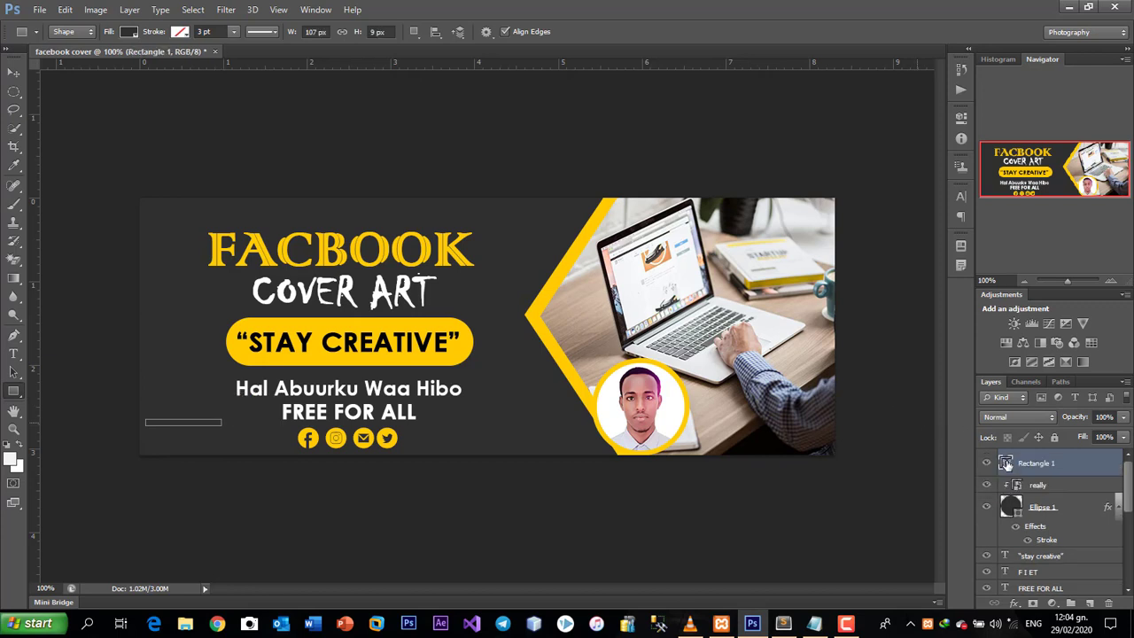
{"action": "left_click", "coordinate": [550, 285]}
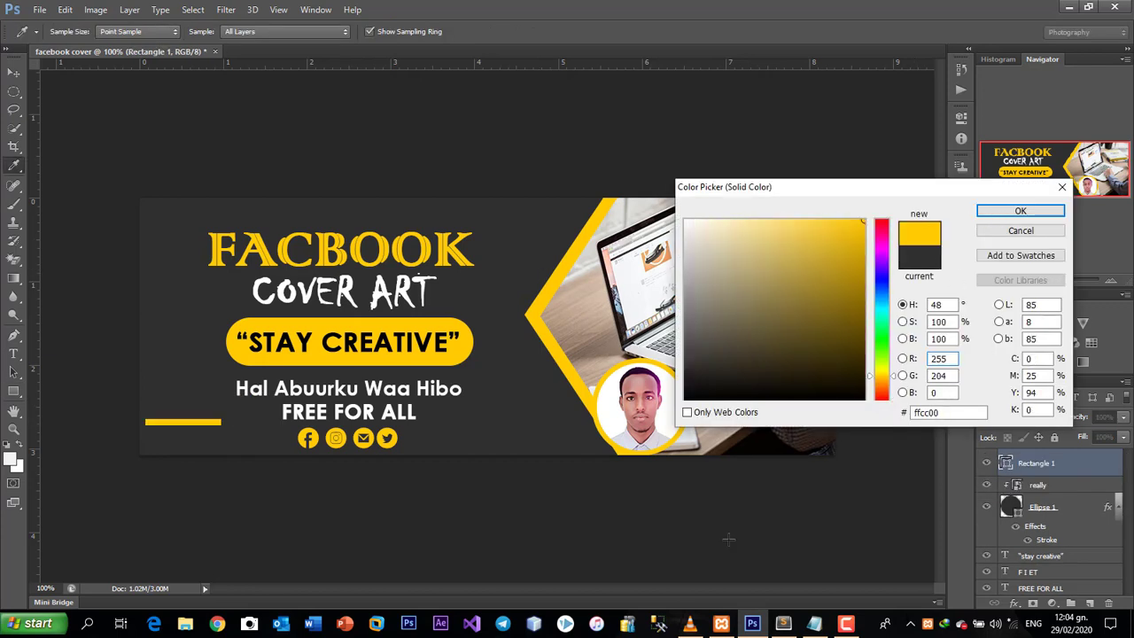
{"action": "key", "text": "Return"}
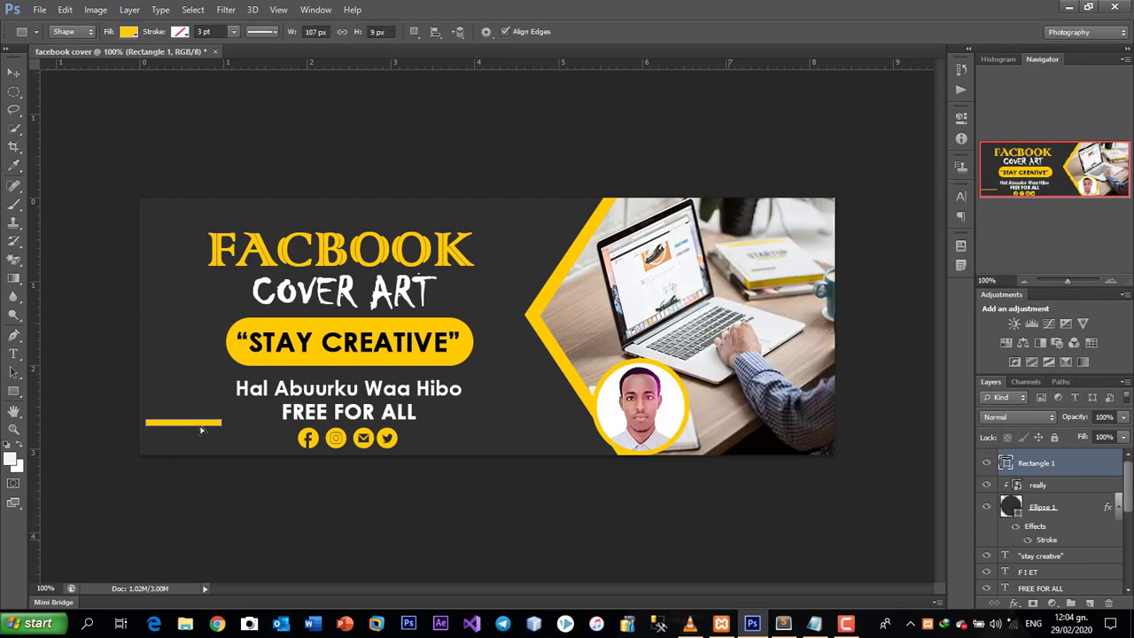
Place the yellow bar beside the social icon row, aligning it to the icons' vertical middle with a horizontal guide.
{"action": "key", "text": "v"}
{"action": "left_click_drag", "start_coordinate": [172, 424], "coordinate": [155, 428]}
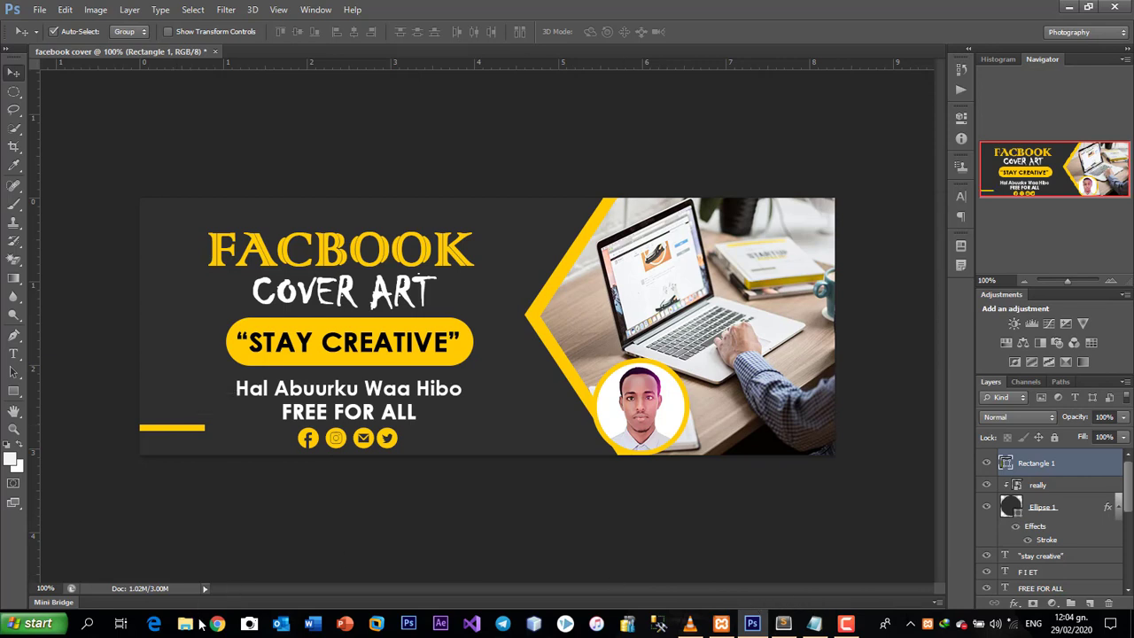
{"action": "left_click_drag", "start_coordinate": [210, 438], "coordinate": [231, 438]}
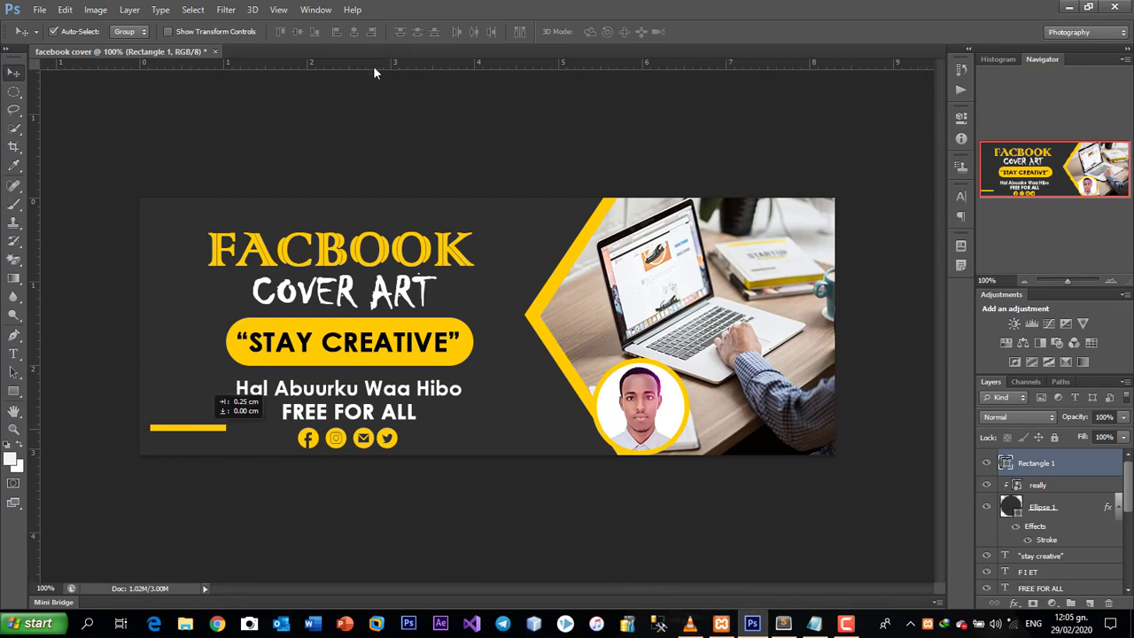
{"action": "left_click_drag", "start_coordinate": [374, 66], "coordinate": [251, 433]}
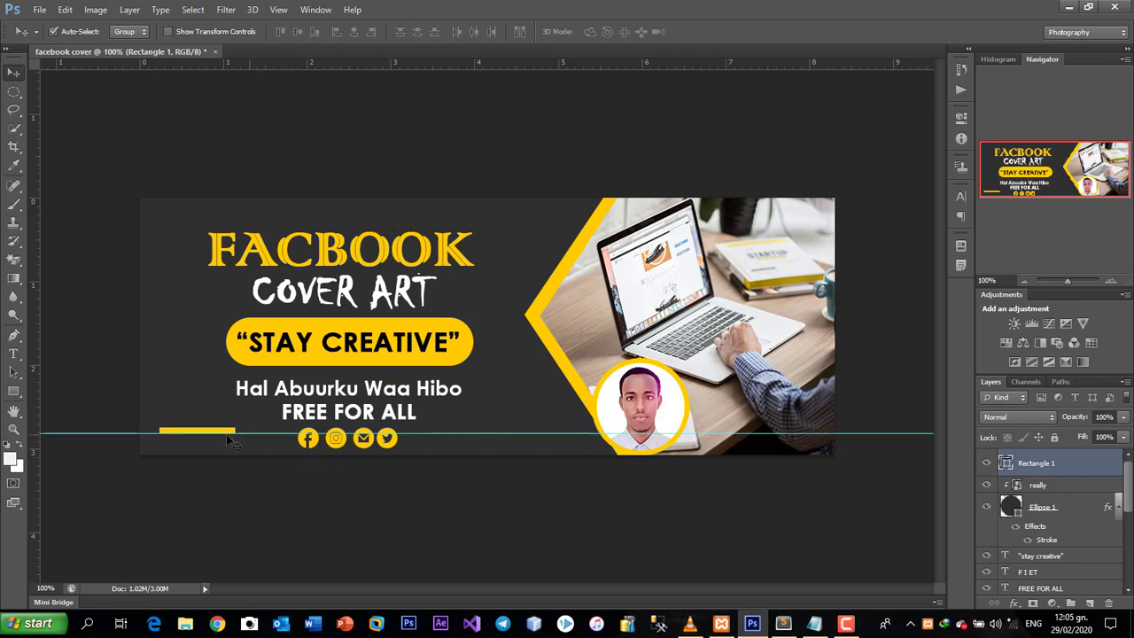
{"action": "left_click_drag", "start_coordinate": [229, 442], "coordinate": [228, 443]}
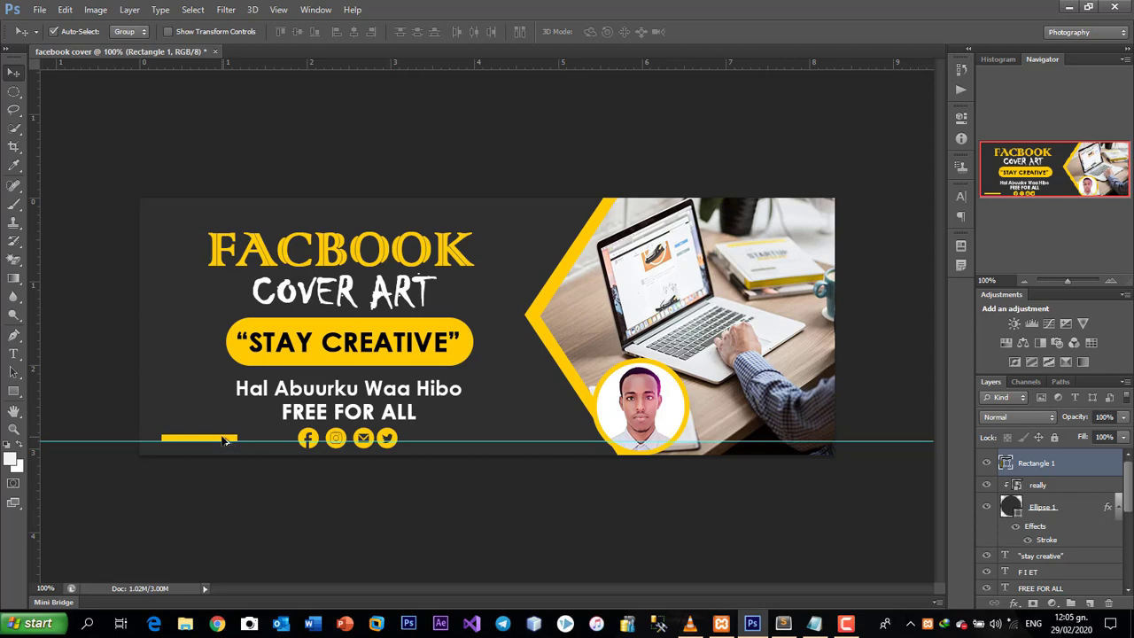
Duplicate the yellow bar to the right side of the social icons at the same height, and hide the guides.
{"action": "left_click_drag", "start_coordinate": [475, 440], "coordinate": [507, 440]}
{"action": "key", "text": "ctrl+semicolon"}
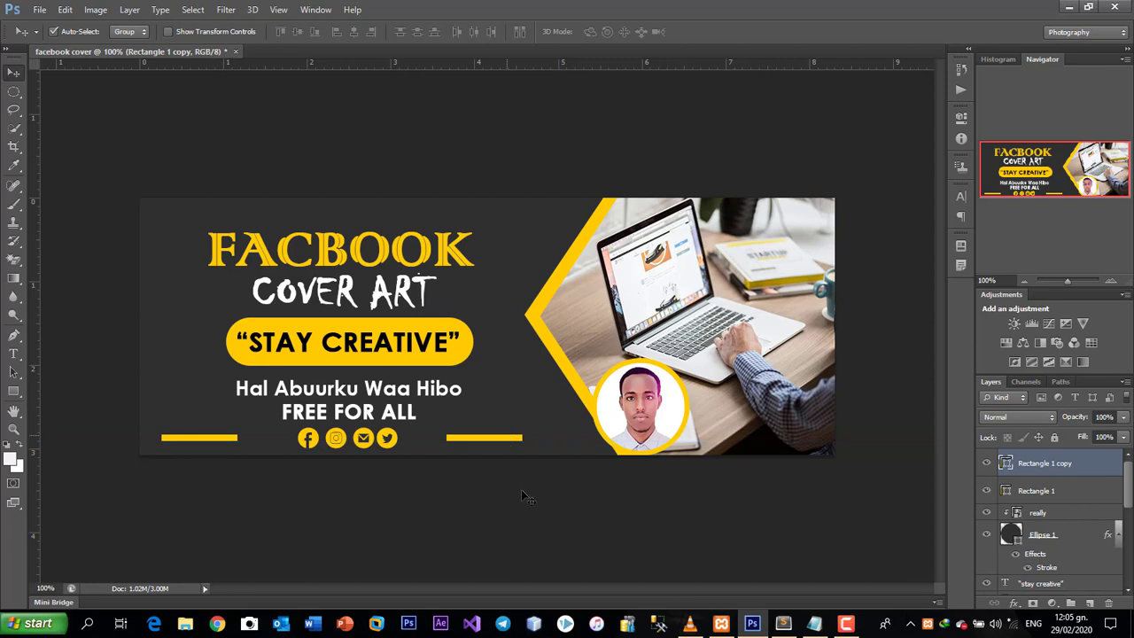